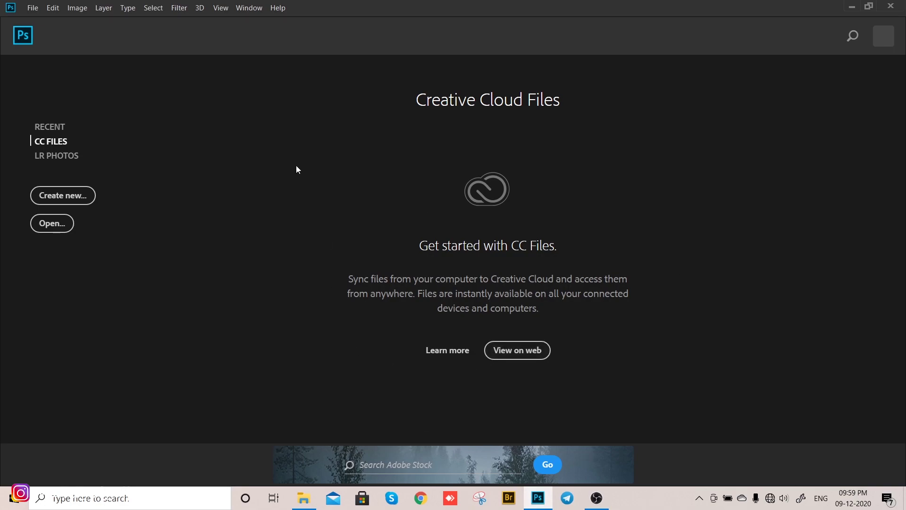
# Bring the 'Another universe' source photo folder to the front in File Explorer
pyautogui.click(303, 498)
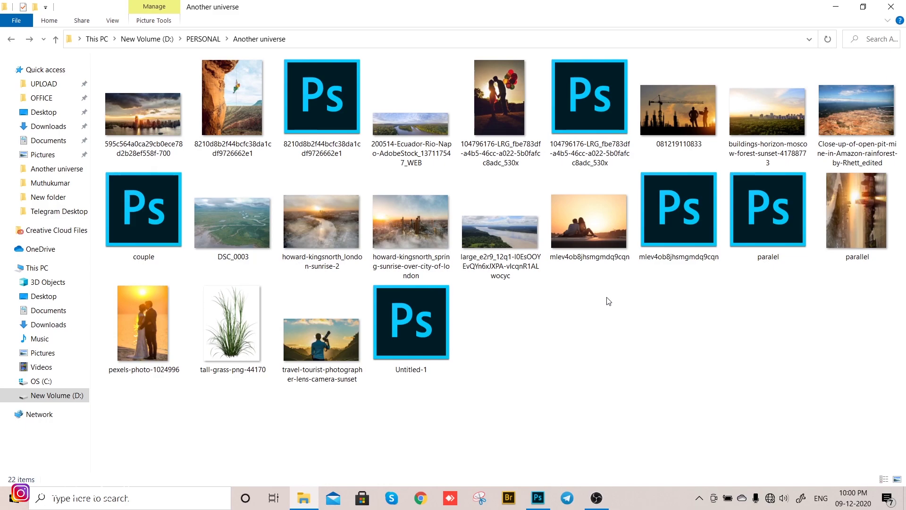
# Create a new white portrait 4 × 5 in document at 250 ppi from the 5x4 preset
pyautogui.click(539, 499)
pyautogui.click(33, 7)
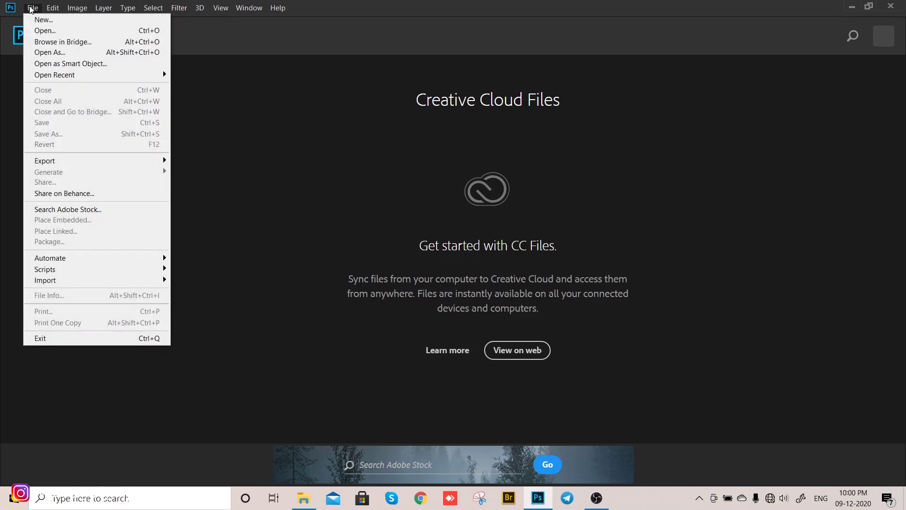
pyautogui.click(39, 20)
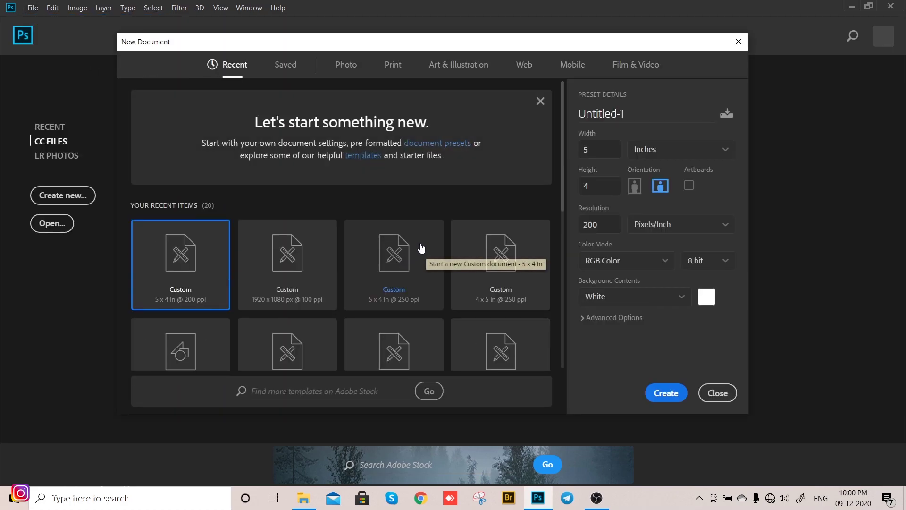
pyautogui.click(390, 266)
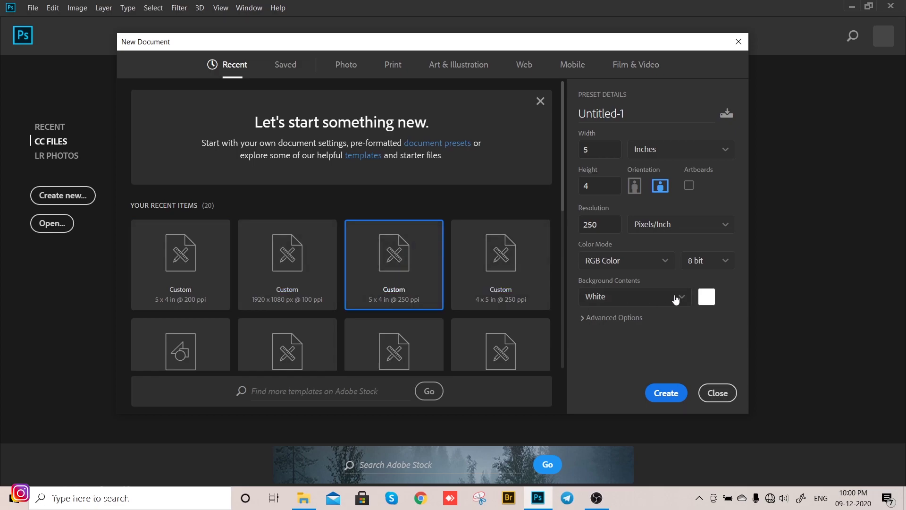
pyautogui.click(634, 188)
pyautogui.click(668, 395)
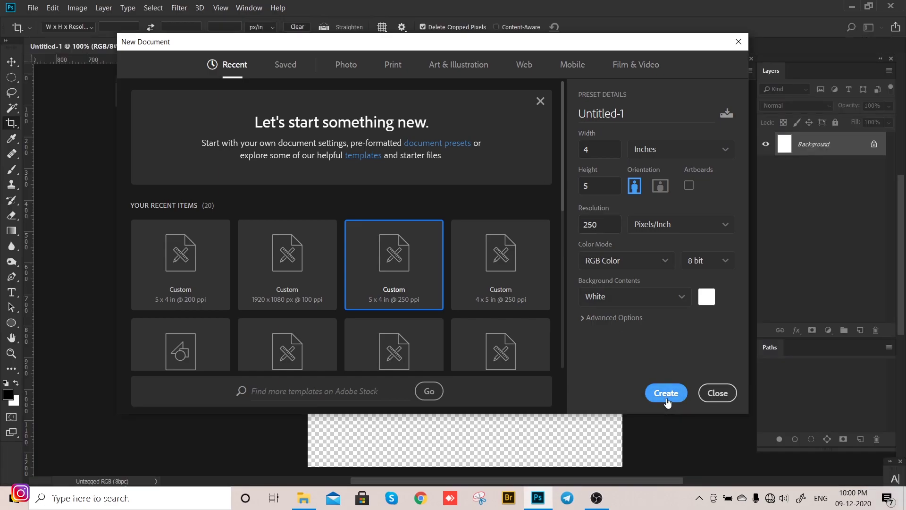
pyautogui.press('v')
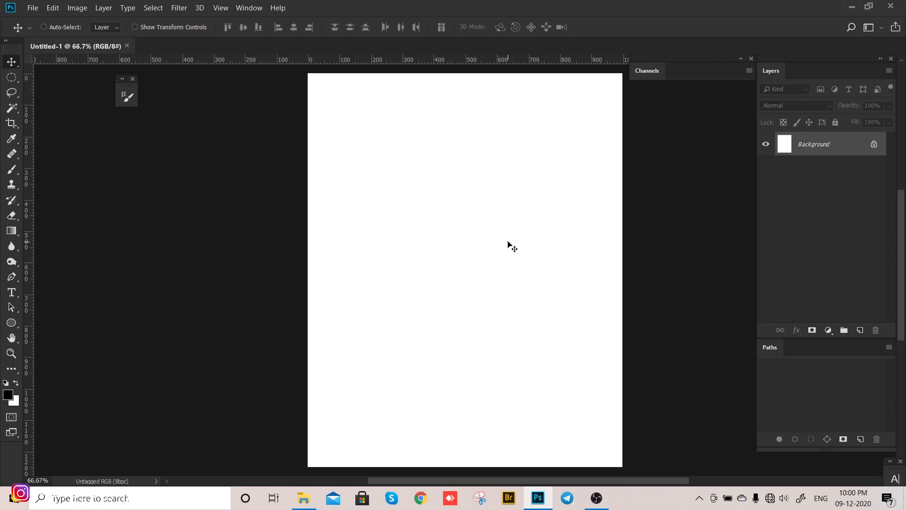
pyautogui.click(860, 330)
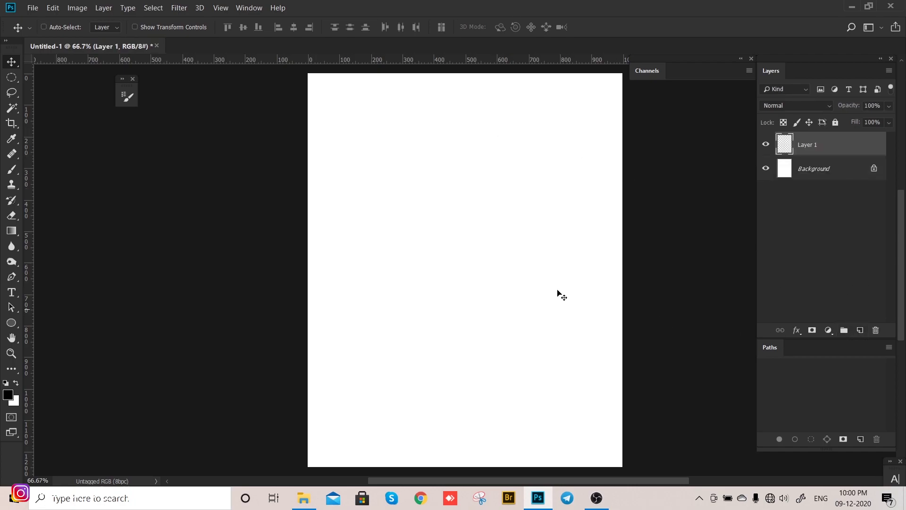
pyautogui.press('b')
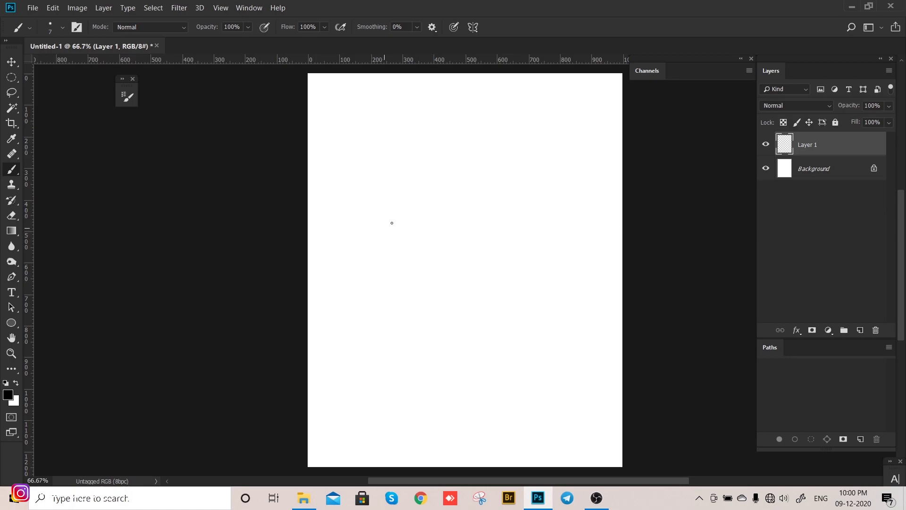
pyautogui.moveTo(364, 247)
pyautogui.mouseDown()
pyautogui.moveTo(373, 266)
pyautogui.moveTo(398, 278)
pyautogui.moveTo(399, 219)
pyautogui.moveTo(426, 133)
pyautogui.mouseUp()
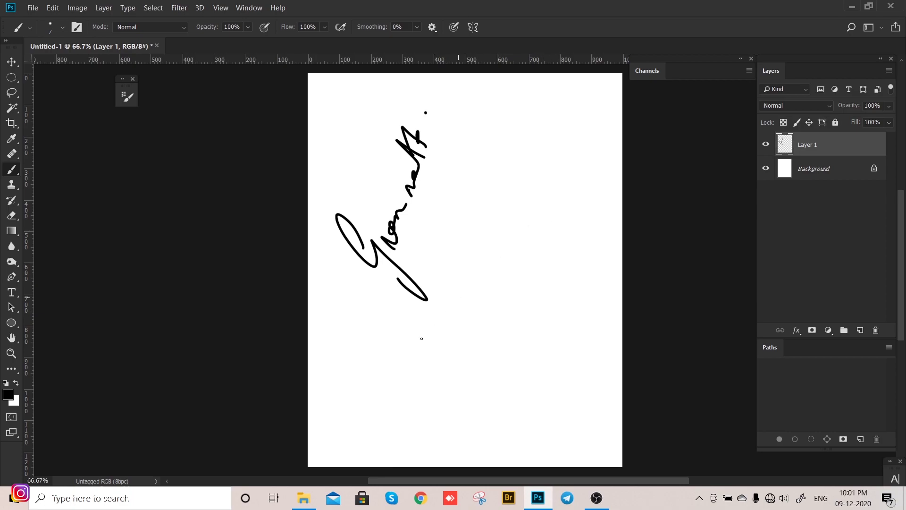
pyautogui.moveTo(469, 384)
pyautogui.mouseDown()
pyautogui.moveTo(466, 418)
pyautogui.moveTo(480, 428)
pyautogui.moveTo(481, 404)
pyautogui.moveTo(459, 405)
pyautogui.mouseUp()
pyautogui.moveTo(309, 424)
pyautogui.mouseDown()
pyautogui.moveTo(555, 427)
pyautogui.moveTo(633, 446)
pyautogui.mouseUp()
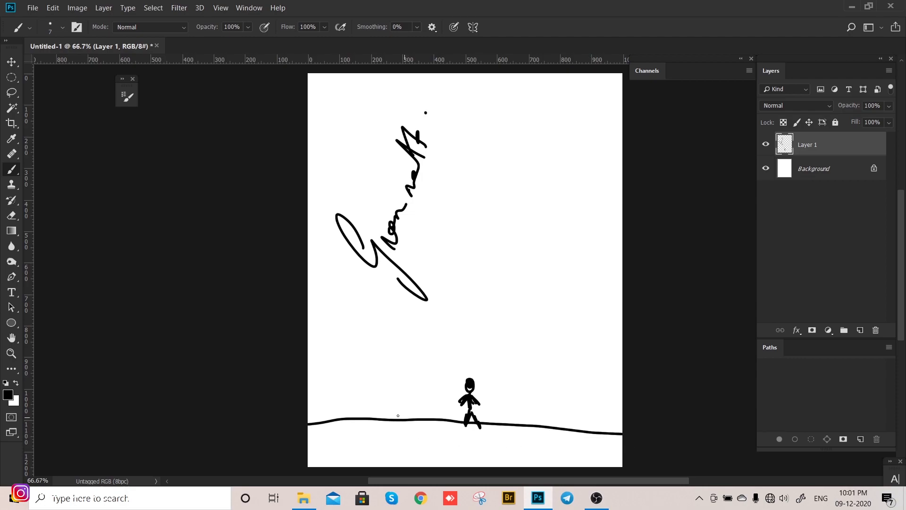
pyautogui.moveTo(349, 425)
pyautogui.mouseDown()
pyautogui.moveTo(391, 413)
pyautogui.moveTo(433, 421)
pyautogui.mouseUp()
pyautogui.moveTo(281, 396)
pyautogui.mouseDown()
pyautogui.moveTo(475, 328)
pyautogui.moveTo(625, 380)
pyautogui.mouseUp()
pyautogui.moveTo(546, 351)
pyautogui.mouseDown()
pyautogui.moveTo(593, 337)
pyautogui.moveTo(626, 342)
pyautogui.mouseUp()
pyautogui.moveTo(305, 323); pyautogui.dragTo(653, 322)
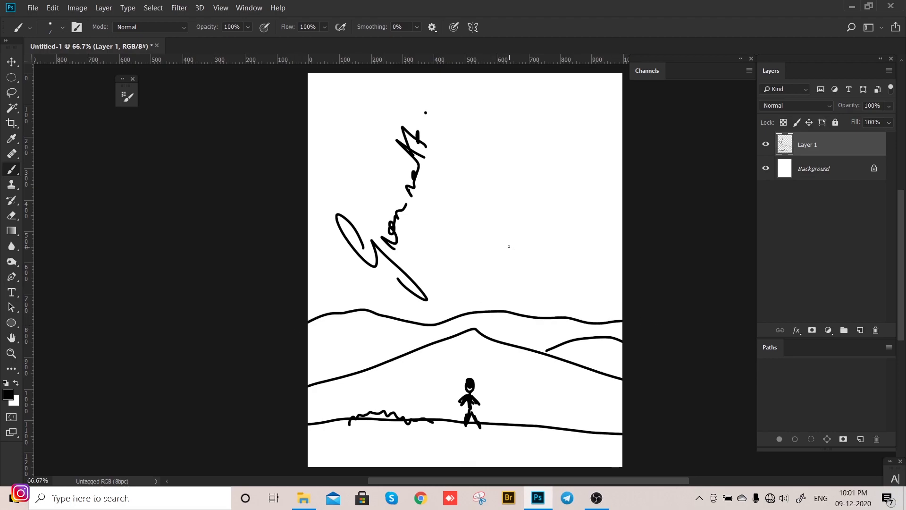
pyautogui.moveTo(509, 246)
pyautogui.mouseDown()
pyautogui.moveTo(512, 236)
pyautogui.moveTo(521, 248)
pyautogui.moveTo(473, 251)
pyautogui.moveTo(541, 228)
pyautogui.moveTo(505, 217)
pyautogui.moveTo(511, 255)
pyautogui.mouseUp()
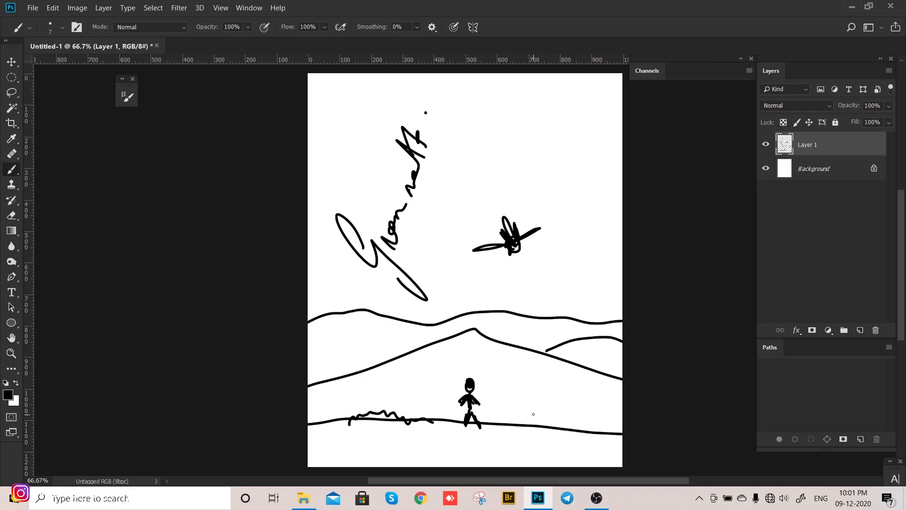
pyautogui.moveTo(456, 408)
pyautogui.mouseDown()
pyautogui.moveTo(558, 394)
pyautogui.moveTo(544, 411)
pyautogui.mouseUp()
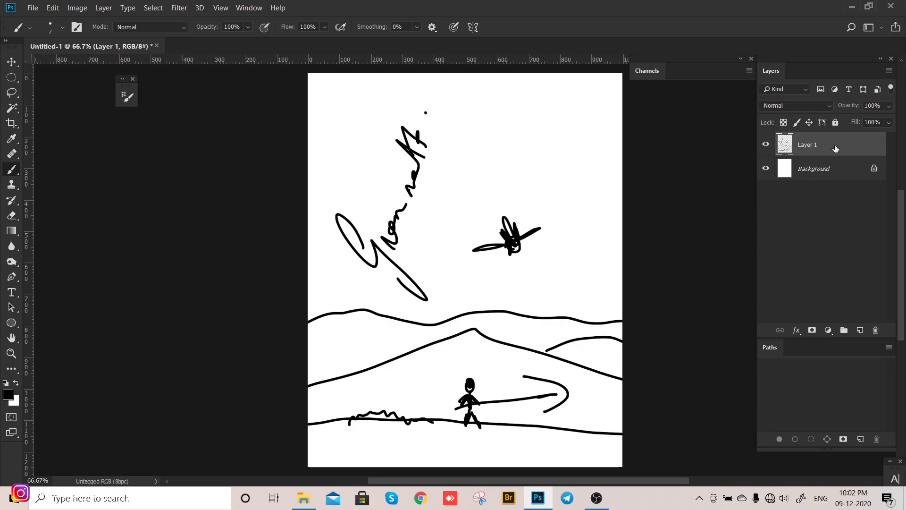
pyautogui.moveTo(835, 148); pyautogui.dragTo(875, 330)
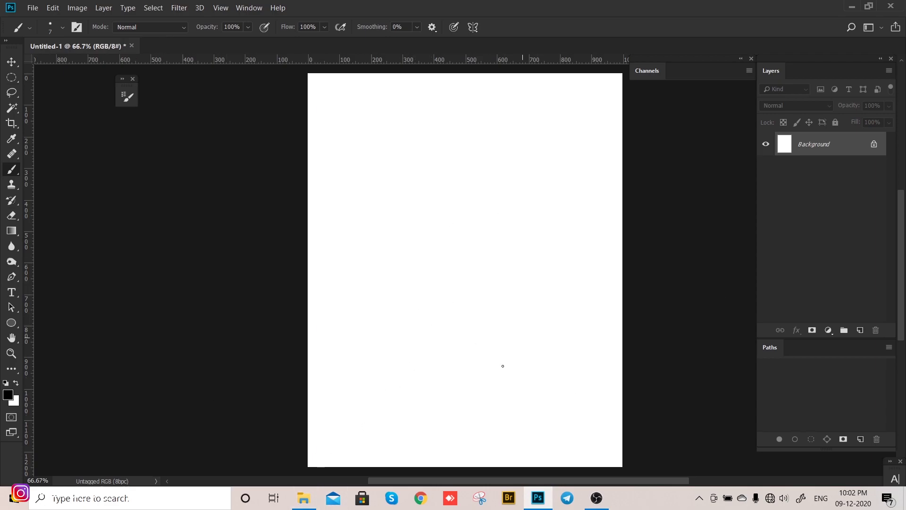
# Drag the sunset skyline photo (595c564a…-700) from Explorer onto the Untitled-1 canvas
pyautogui.click(303, 498)
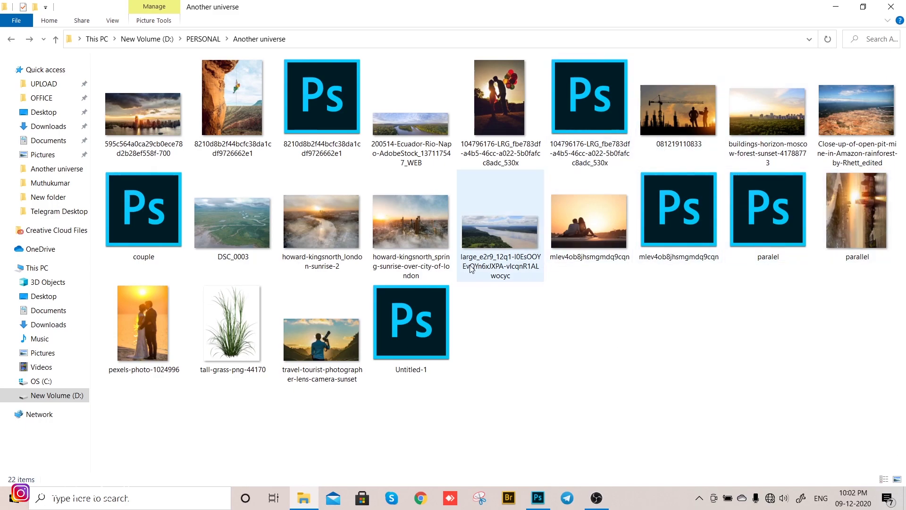
pyautogui.click(134, 123)
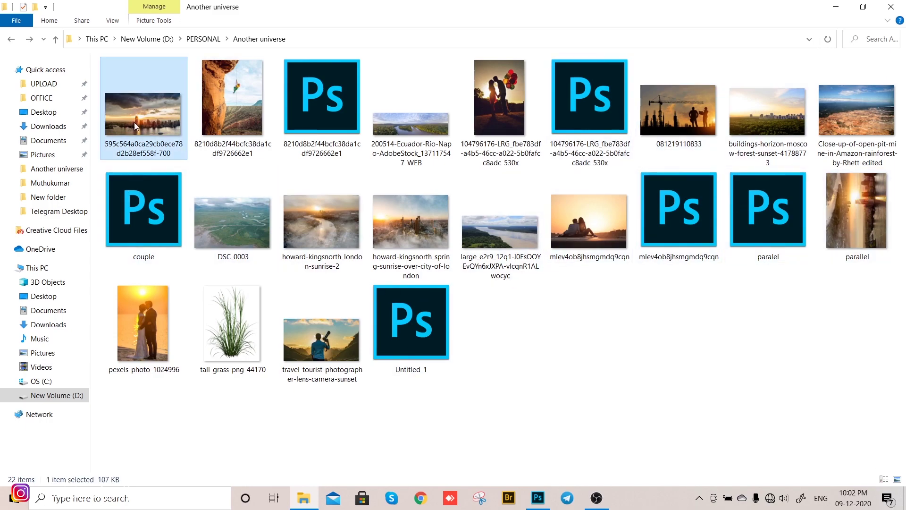
pyautogui.moveTo(134, 123)
pyautogui.mouseDown()
pyautogui.moveTo(375, 283)
pyautogui.moveTo(538, 498)
pyautogui.moveTo(451, 304)
pyautogui.moveTo(473, 288)
pyautogui.moveTo(493, 237)
pyautogui.mouseUp()
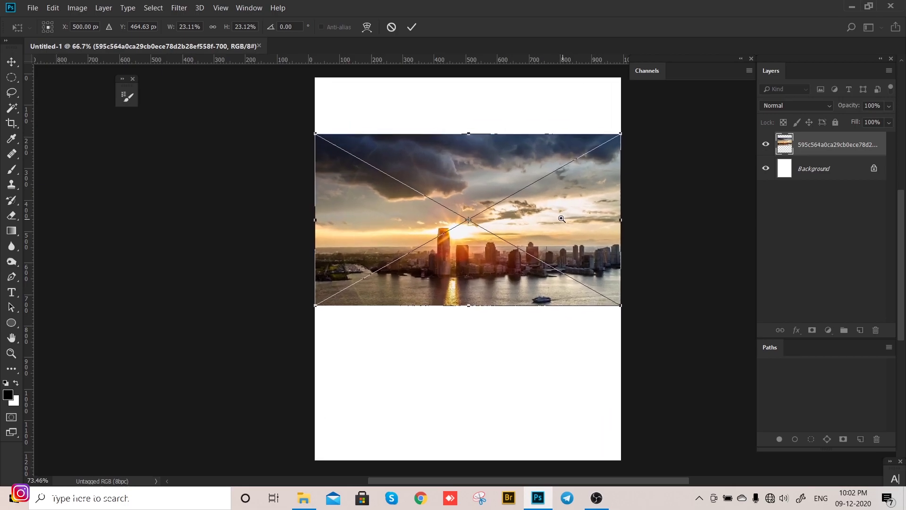
# Rotate the skyline photo 90° counter-clockwise, scale it to about 30% over the right side, and commit
pyautogui.scroll(2, 543, 215)
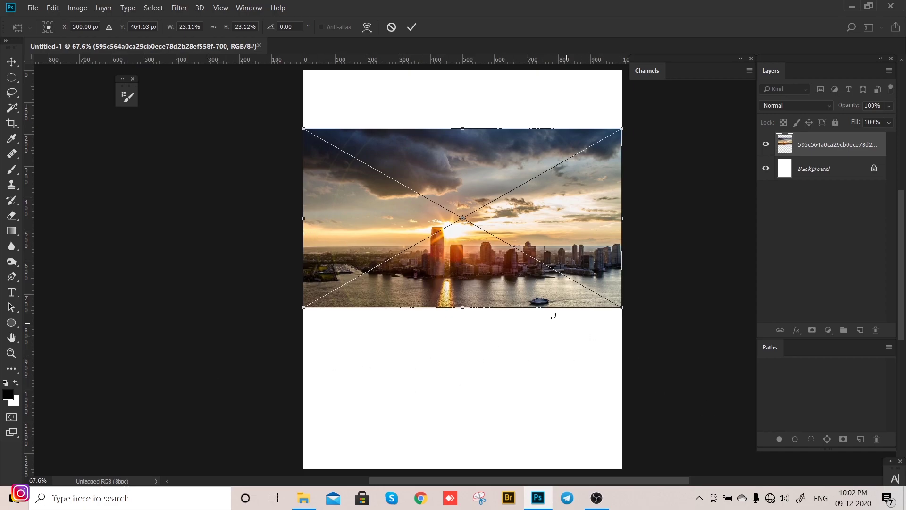
pyautogui.rightClick(562, 208)
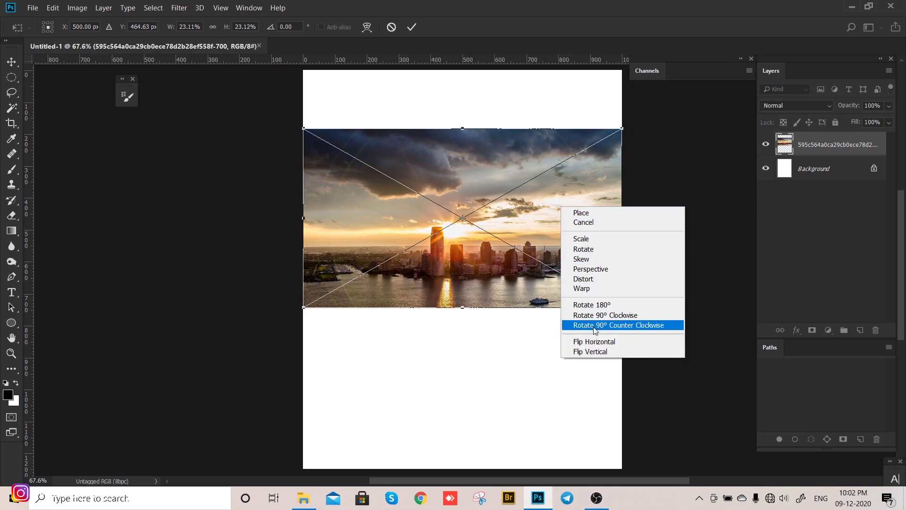
pyautogui.click(594, 326)
pyautogui.moveTo(483, 241); pyautogui.dragTo(542, 306)
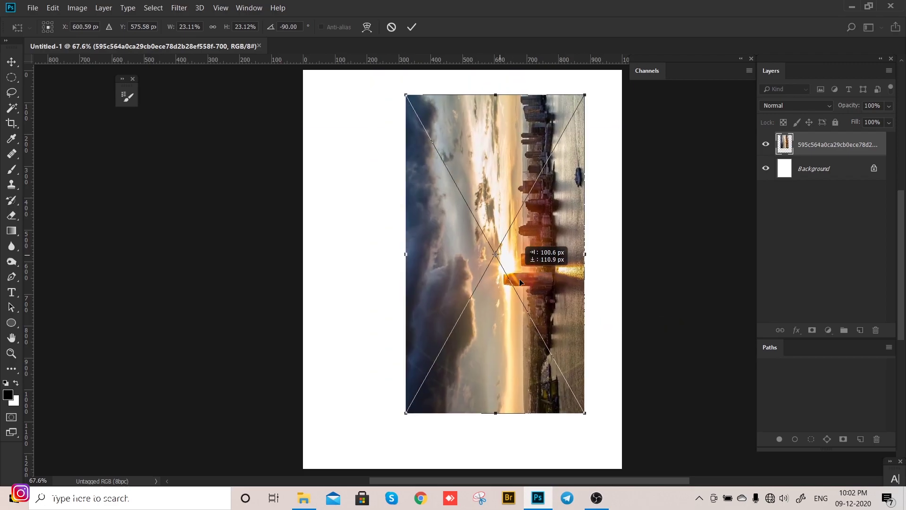
pyautogui.scroll(-3, 564, 289)
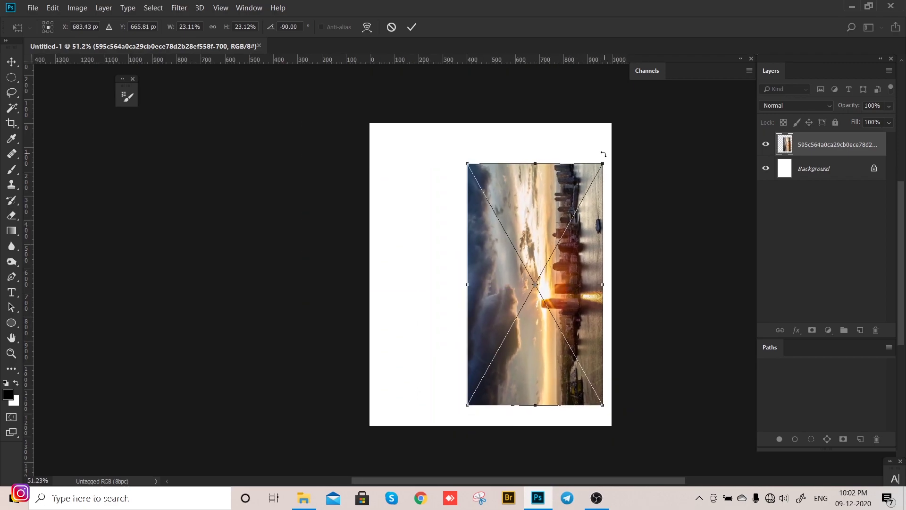
pyautogui.moveTo(603, 164); pyautogui.dragTo(616, 133)
pyautogui.moveTo(613, 202)
pyautogui.mouseDown()
pyautogui.moveTo(614, 186)
pyautogui.moveTo(614, 196)
pyautogui.mouseUp()
pyautogui.moveTo(623, 123); pyautogui.dragTo(633, 115)
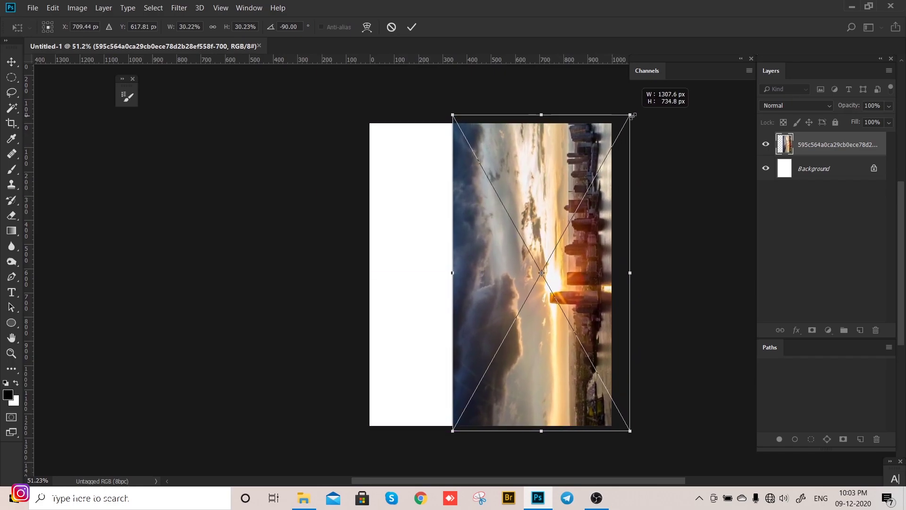
pyautogui.moveTo(617, 205); pyautogui.dragTo(600, 196)
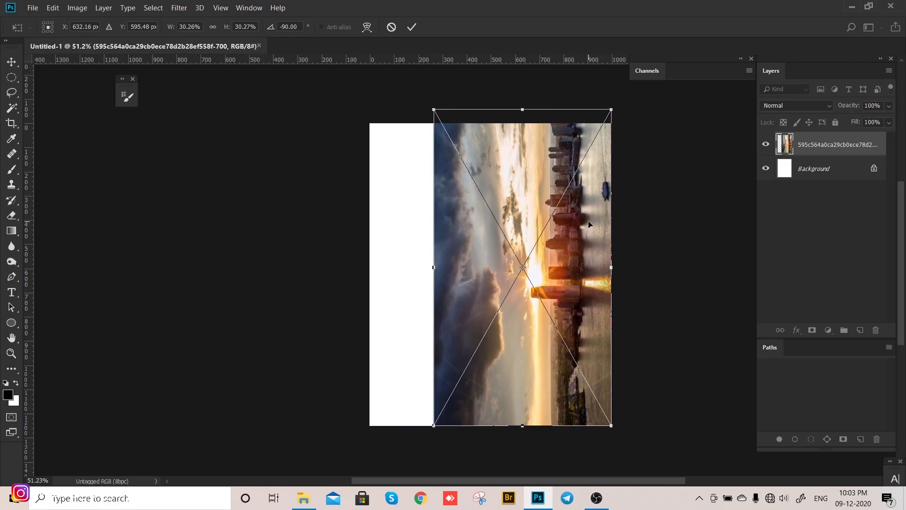
pyautogui.press('b')
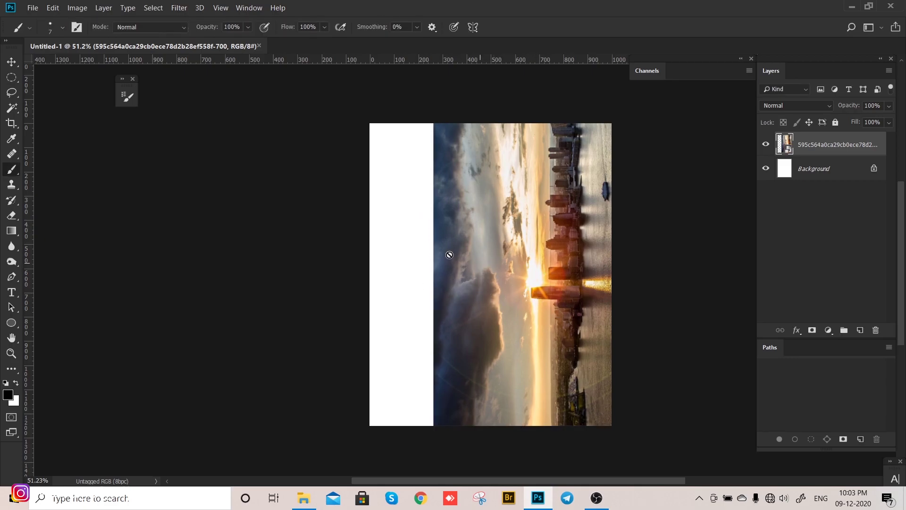
# Rename the skyline layer 'right city' and add a white layer mask
pyautogui.doubleClick(812, 145)
pyautogui.write('right city')
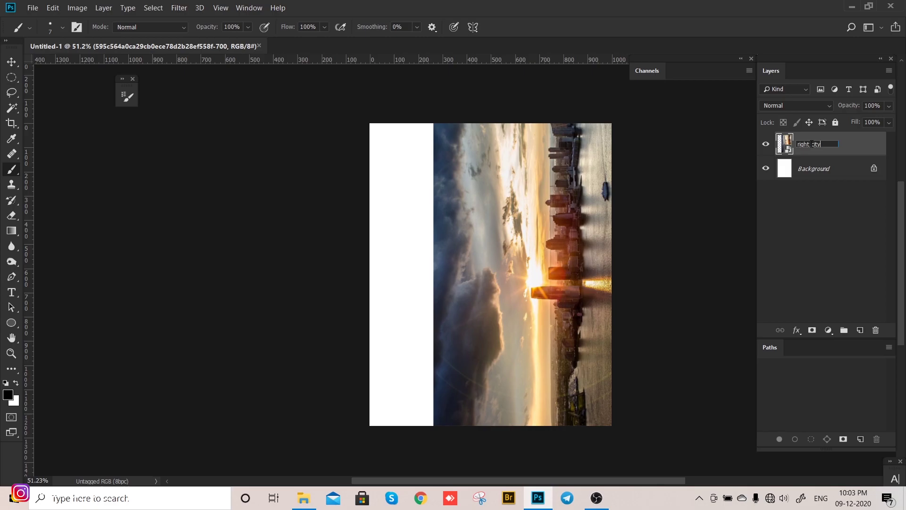
pyautogui.press('Return')
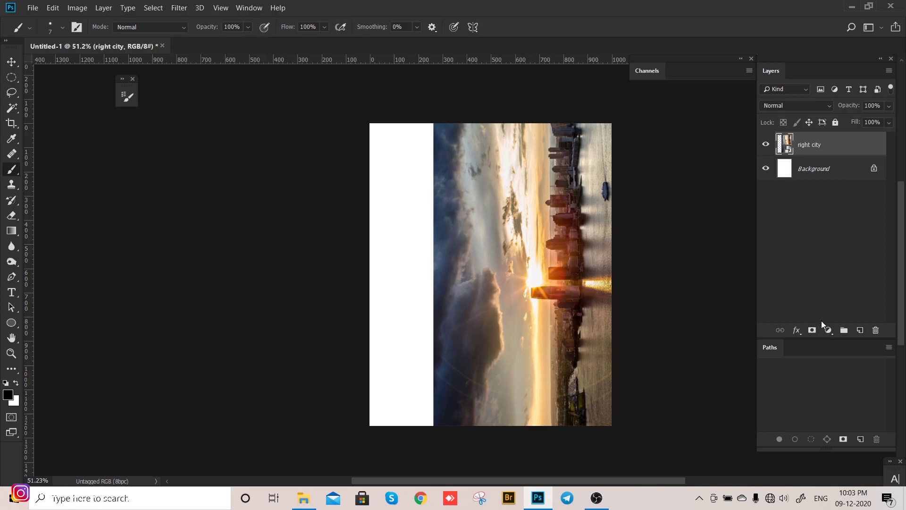
pyautogui.click(812, 330)
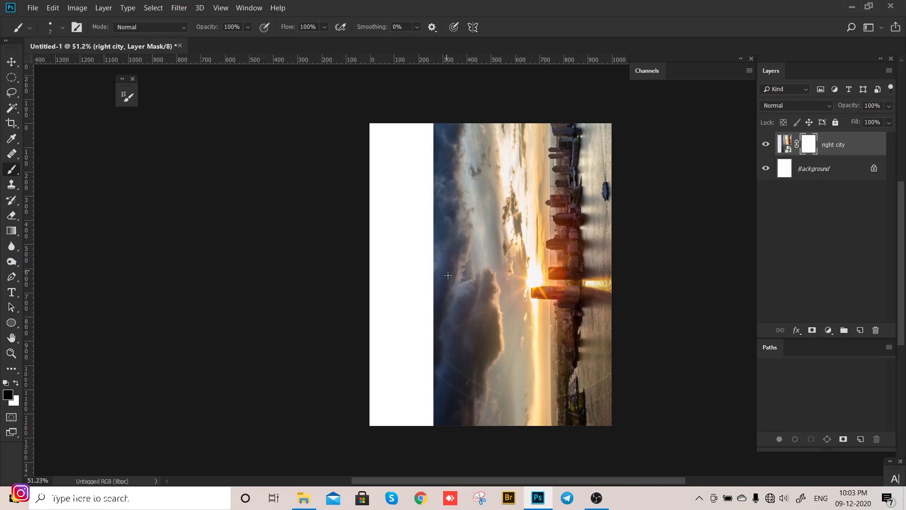
# Draw a horizontal gradient on the mask so the skyline fades into white on the left
pyautogui.click(12, 231)
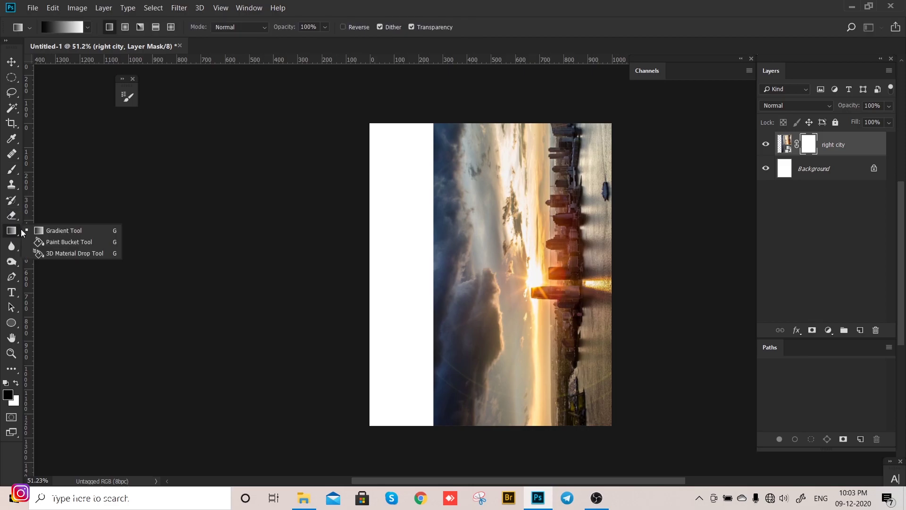
pyautogui.click(66, 229)
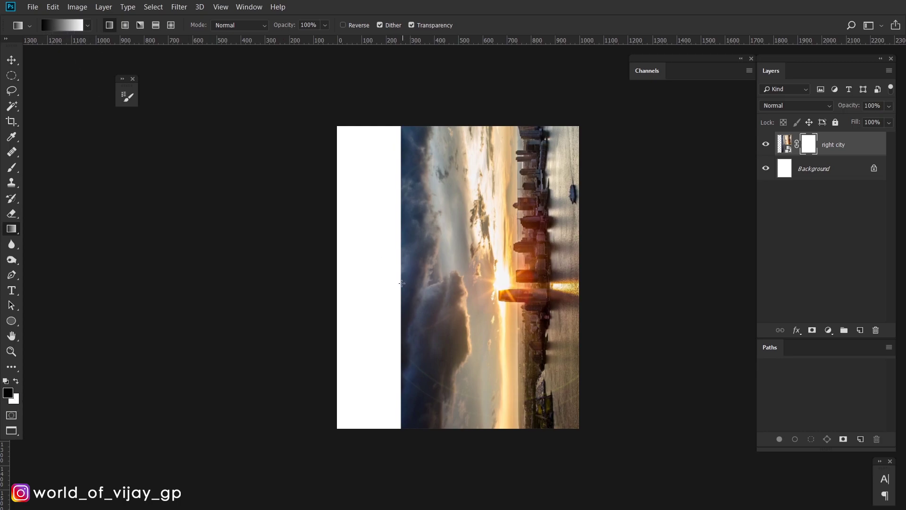
pyautogui.moveTo(420, 281); pyautogui.dragTo(448, 284)
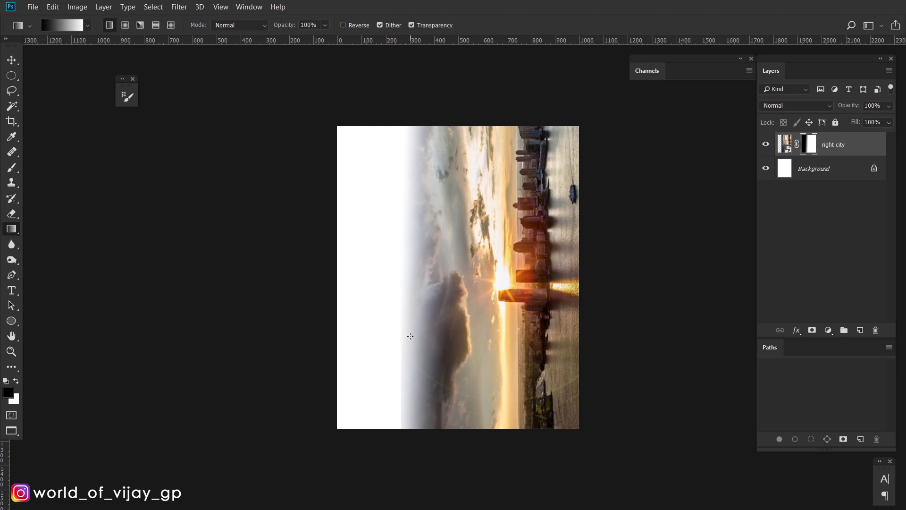
pyautogui.hotkey('ctrl', 'z')
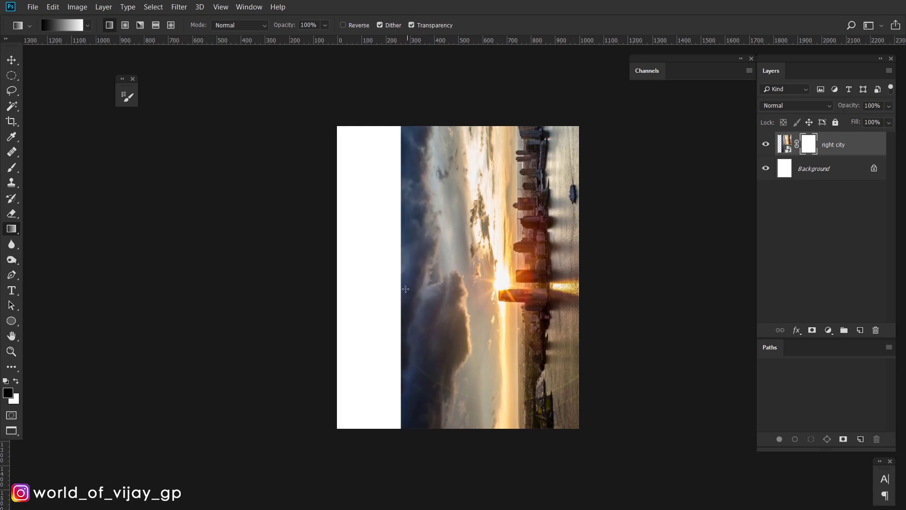
pyautogui.moveTo(402, 286)
pyautogui.mouseDown()
pyautogui.moveTo(459, 252)
pyautogui.moveTo(473, 289)
pyautogui.moveTo(491, 296)
pyautogui.moveTo(500, 274)
pyautogui.moveTo(513, 284)
pyautogui.mouseUp()
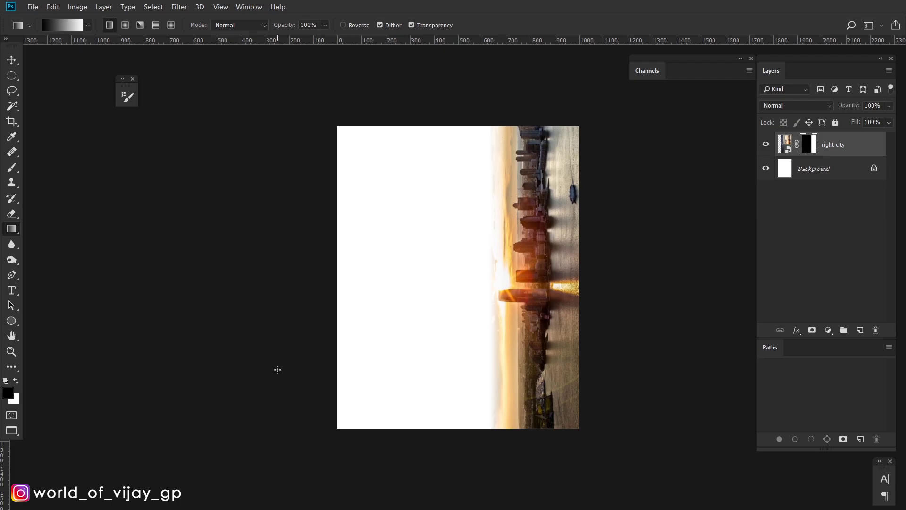
# Drag the london-sunrise-2 photo from the source folder into the Photoshop document
pyautogui.press('f')
pyautogui.press('f')
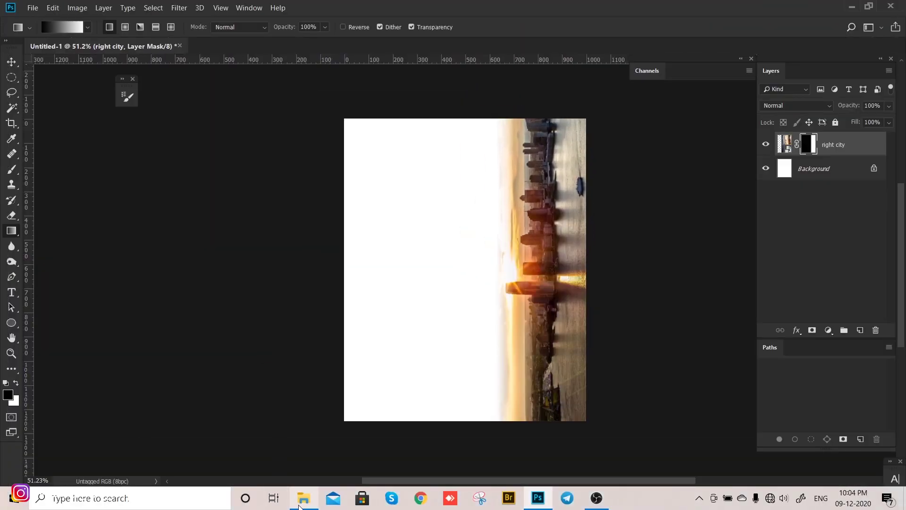
pyautogui.click(304, 498)
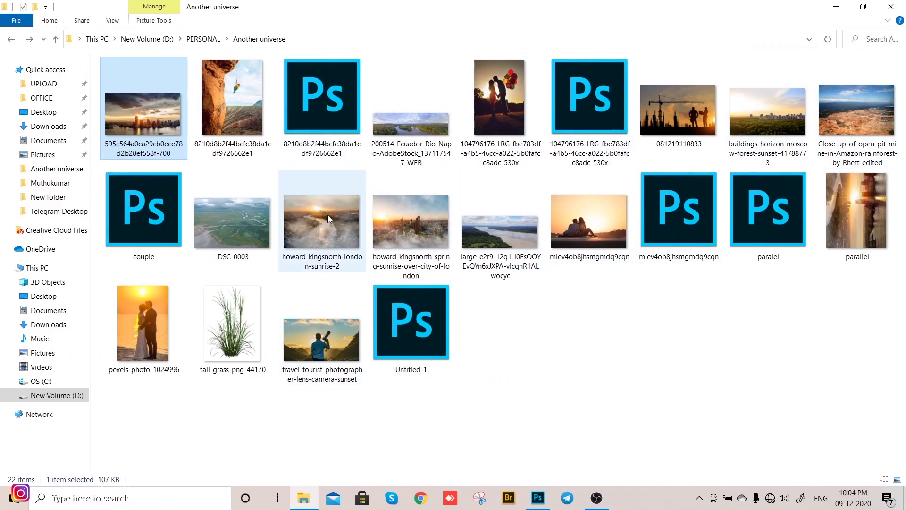
pyautogui.click(341, 258)
pyautogui.moveTo(343, 261); pyautogui.dragTo(452, 249)
pyautogui.hotkey('alt', 'Tab')
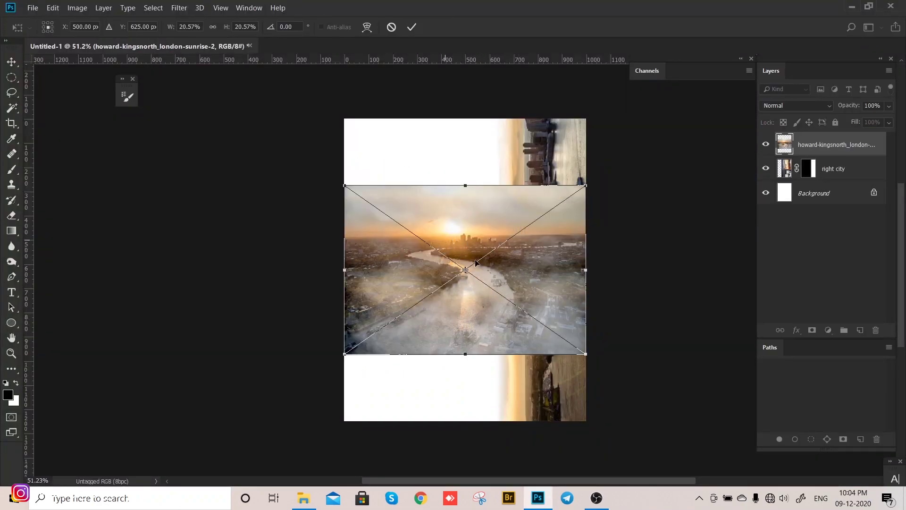
# Rotate the London photo 90° clockwise, scale it to about 39% at 77% opacity, and commit
pyautogui.rightClick(528, 259)
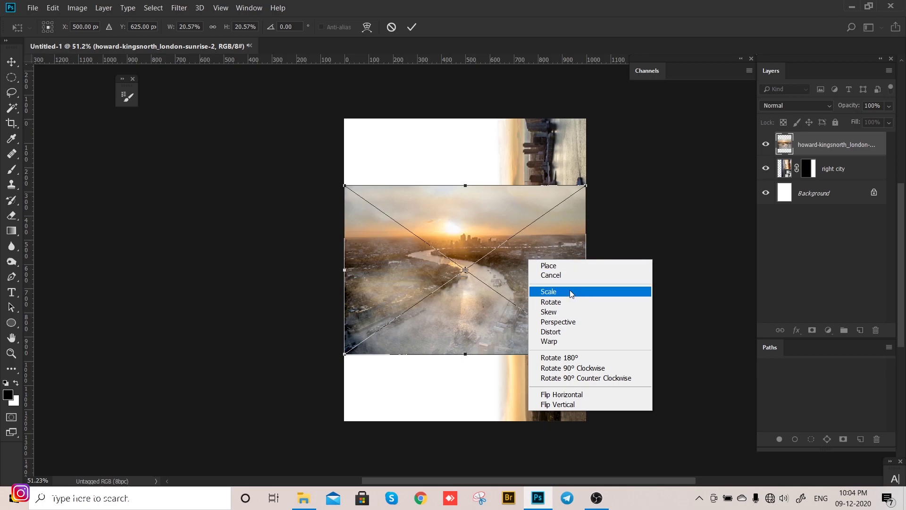
pyautogui.click(598, 368)
pyautogui.moveTo(504, 293); pyautogui.dragTo(472, 238)
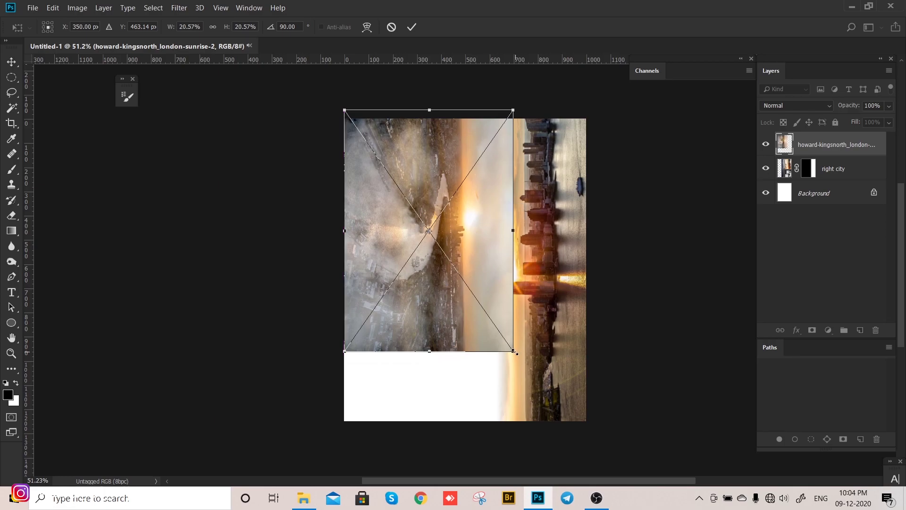
pyautogui.moveTo(514, 352); pyautogui.dragTo(559, 433)
pyautogui.moveTo(521, 406)
pyautogui.mouseDown()
pyautogui.moveTo(506, 404)
pyautogui.moveTo(516, 421)
pyautogui.moveTo(560, 423)
pyautogui.moveTo(540, 422)
pyautogui.mouseUp()
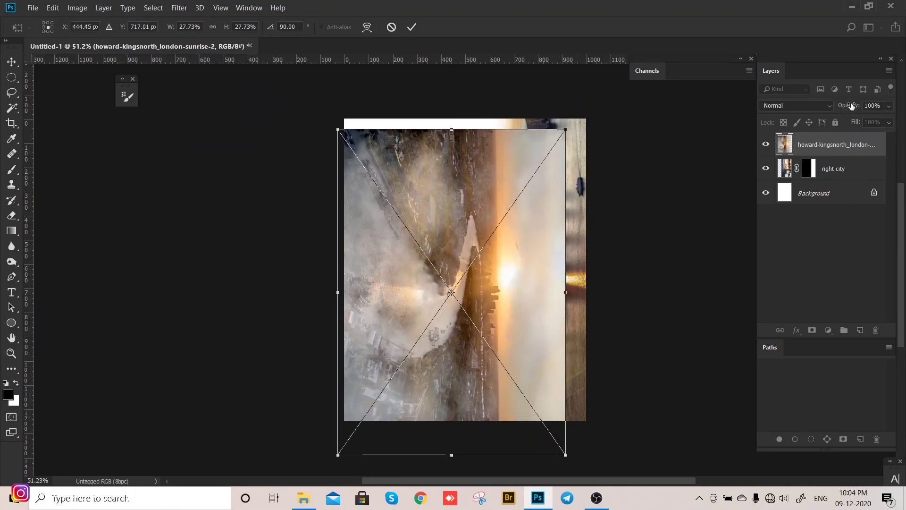
pyautogui.moveTo(851, 105); pyautogui.dragTo(839, 106)
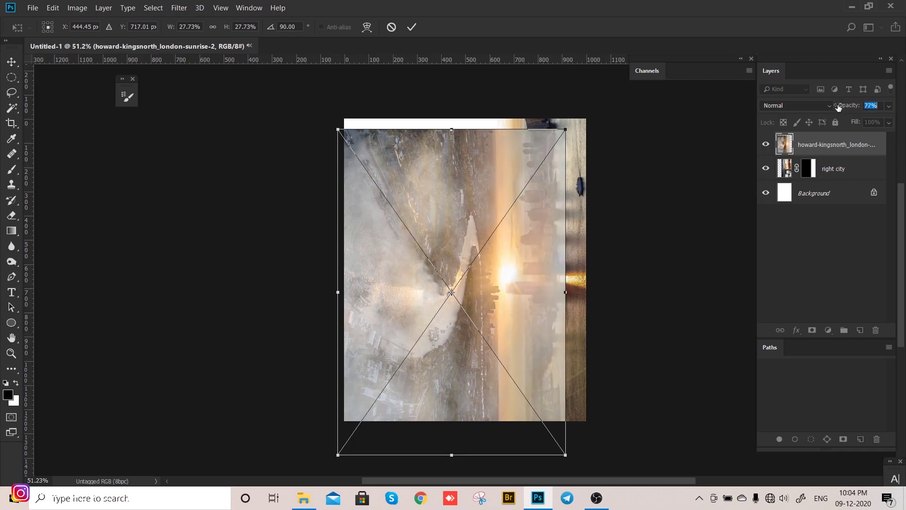
pyautogui.moveTo(502, 330)
pyautogui.mouseDown()
pyautogui.moveTo(504, 343)
pyautogui.moveTo(389, 310)
pyautogui.moveTo(514, 330)
pyautogui.moveTo(422, 331)
pyautogui.moveTo(505, 330)
pyautogui.mouseUp()
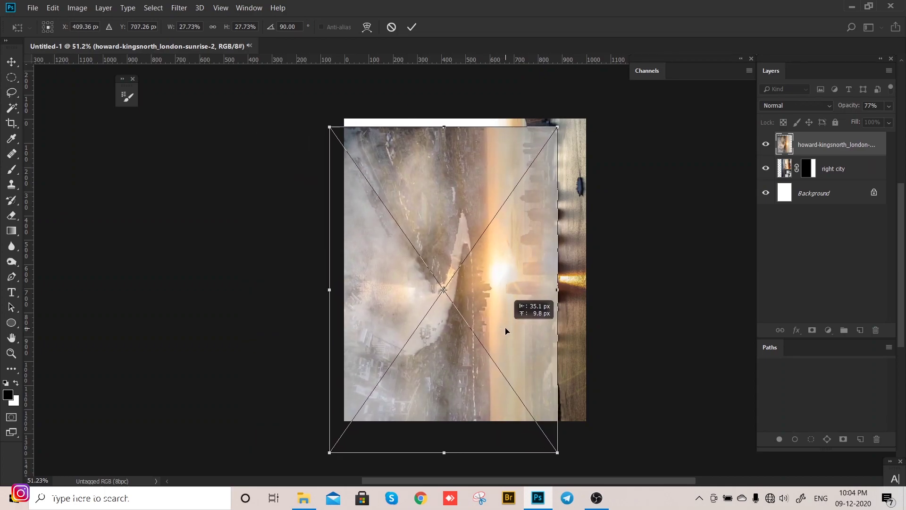
pyautogui.moveTo(332, 127); pyautogui.dragTo(212, 110)
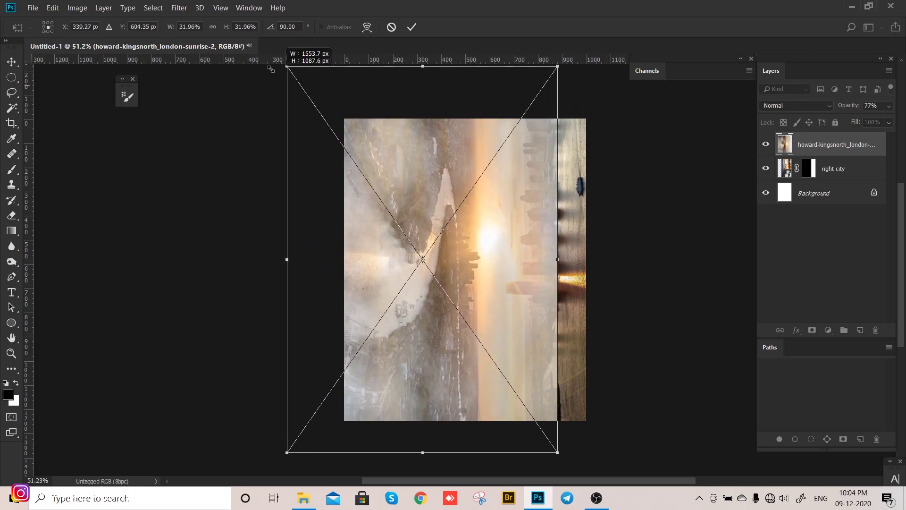
pyautogui.hotkey('ctrl', '-')
pyautogui.hotkey('ctrl', '-')
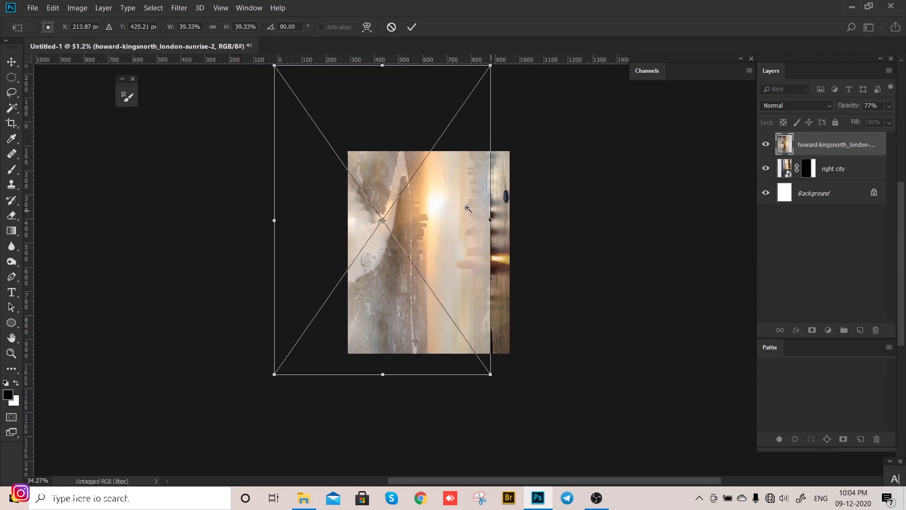
pyautogui.moveTo(453, 289); pyautogui.dragTo(467, 329)
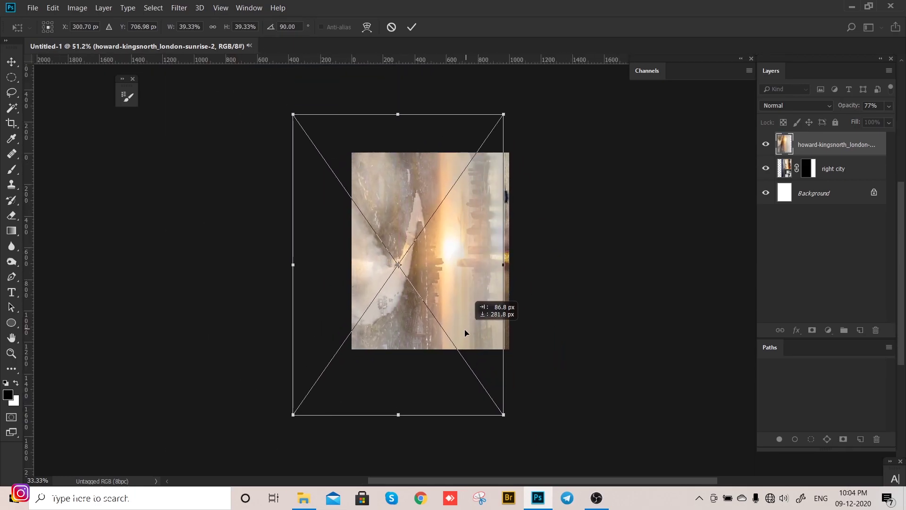
pyautogui.moveTo(467, 330); pyautogui.dragTo(465, 335)
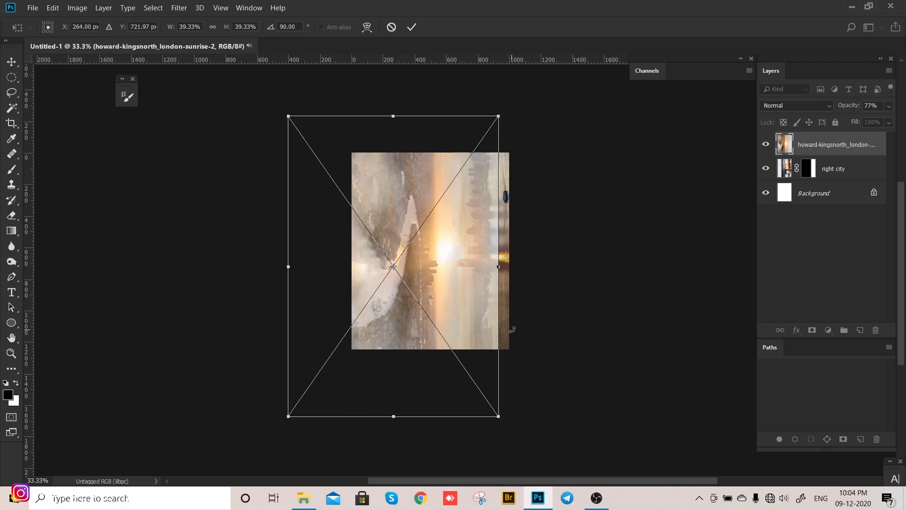
pyautogui.press('Return')
# Shift the London layer slightly right with a second free transform
pyautogui.scroll(6, 535, 265)
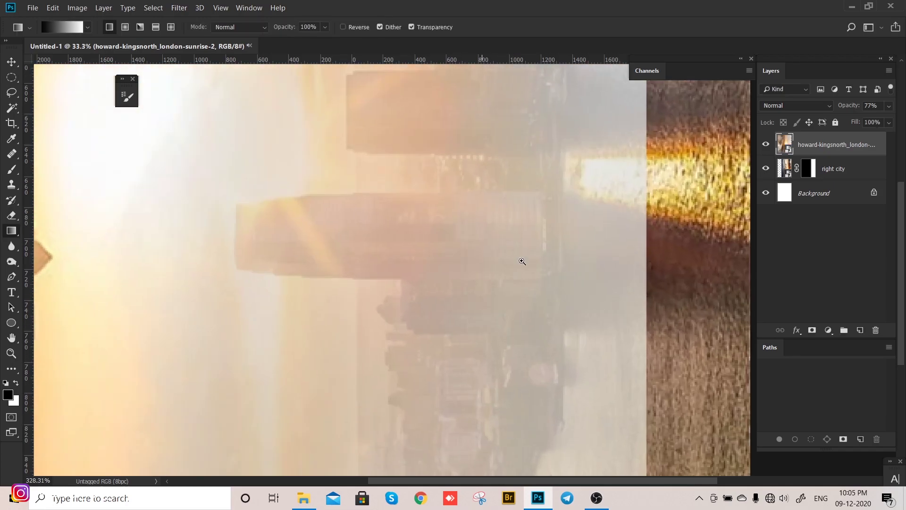
pyautogui.scroll(-2, 546, 307)
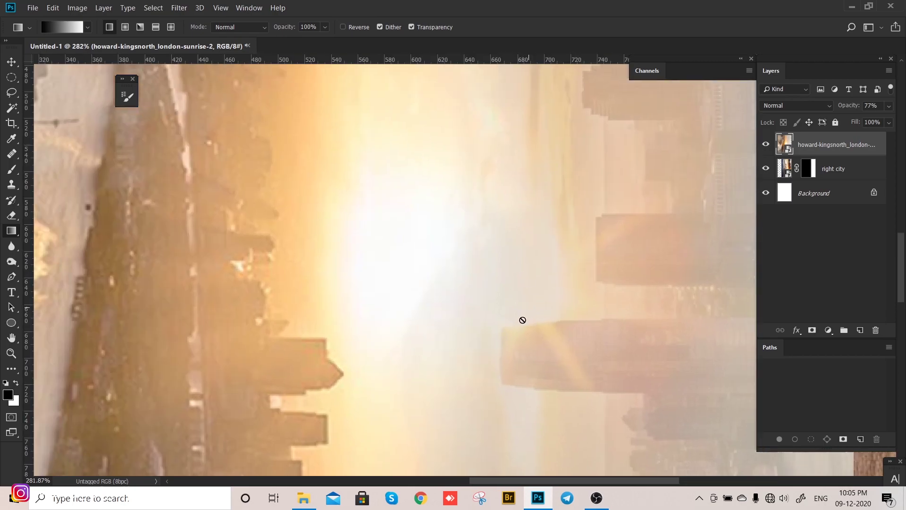
pyautogui.scroll(-3, 508, 272)
pyautogui.scroll(-5, 483, 269)
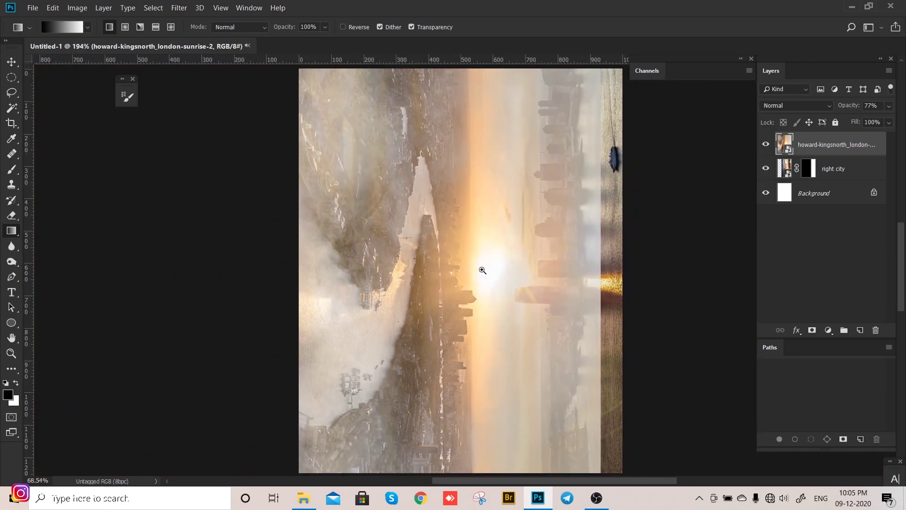
pyautogui.scroll(-3, 525, 300)
pyautogui.hotkey('ctrl', 't')
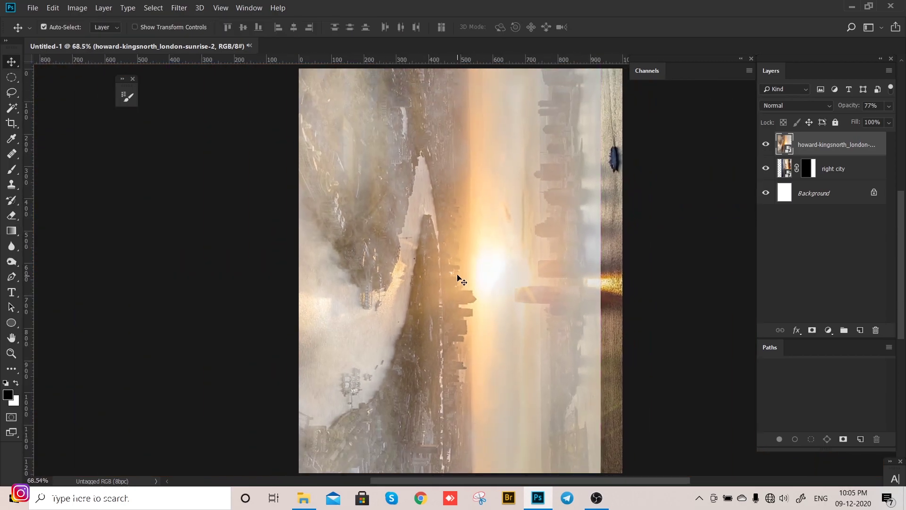
pyautogui.scroll(-4, 446, 274)
pyautogui.moveTo(471, 303)
pyautogui.mouseDown()
pyautogui.moveTo(493, 295)
pyautogui.moveTo(485, 292)
pyautogui.mouseUp()
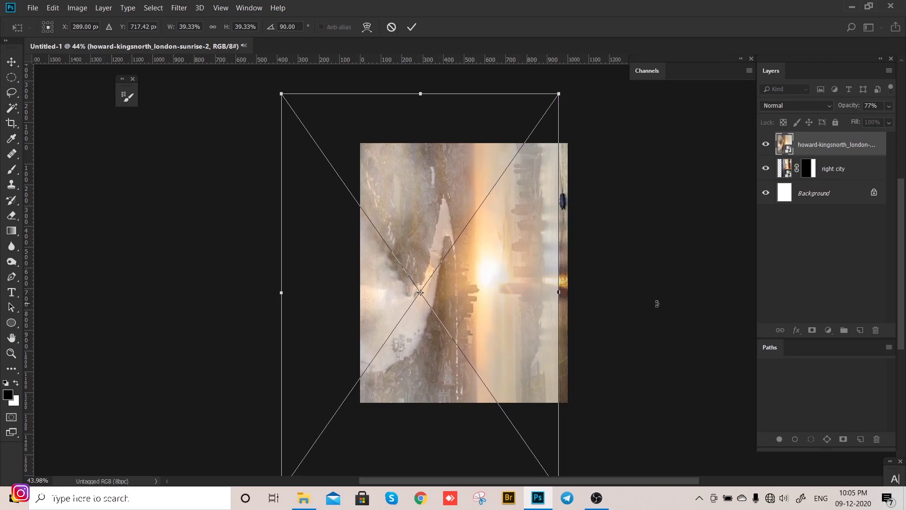
pyautogui.press('Return')
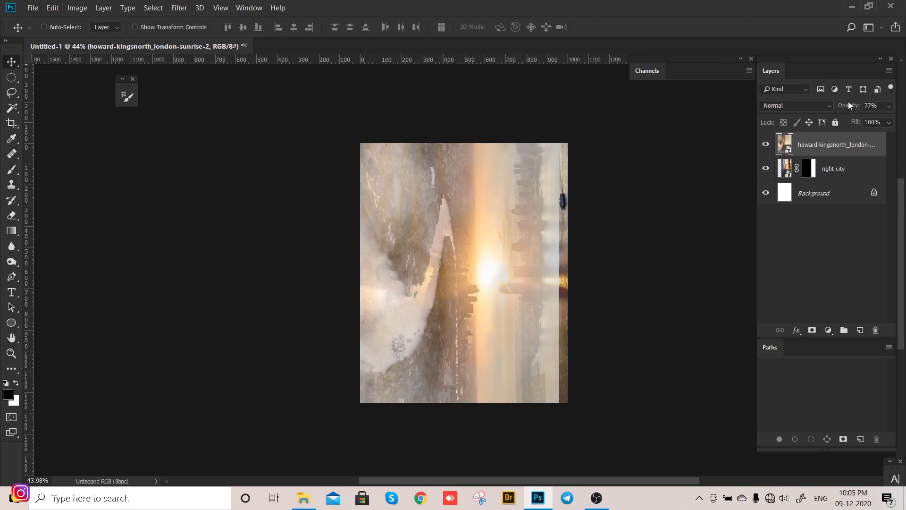
# Restore the London layer to 100% opacity, rename it 'left city' and add a layer mask
pyautogui.moveTo(849, 105); pyautogui.dragTo(860, 105)
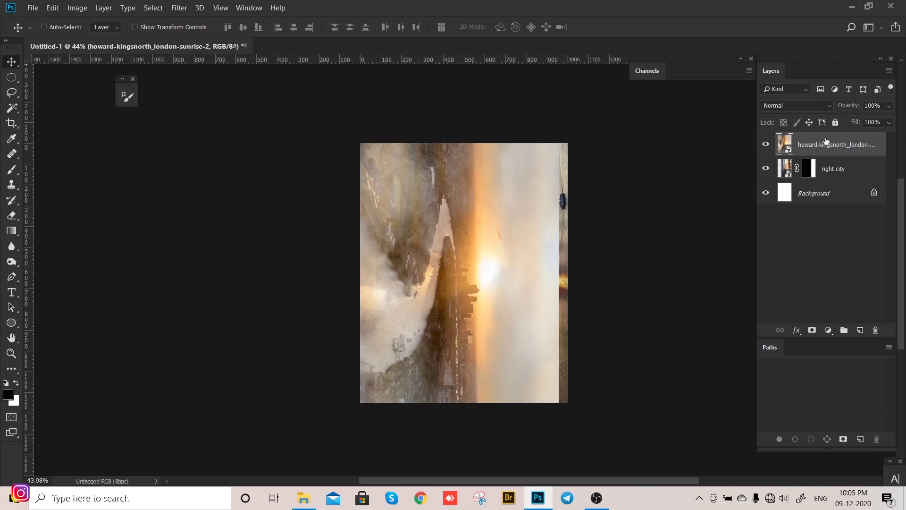
pyautogui.doubleClick(825, 143)
pyautogui.press('BackSpace')
pyautogui.write('left city')
pyautogui.press('Return')
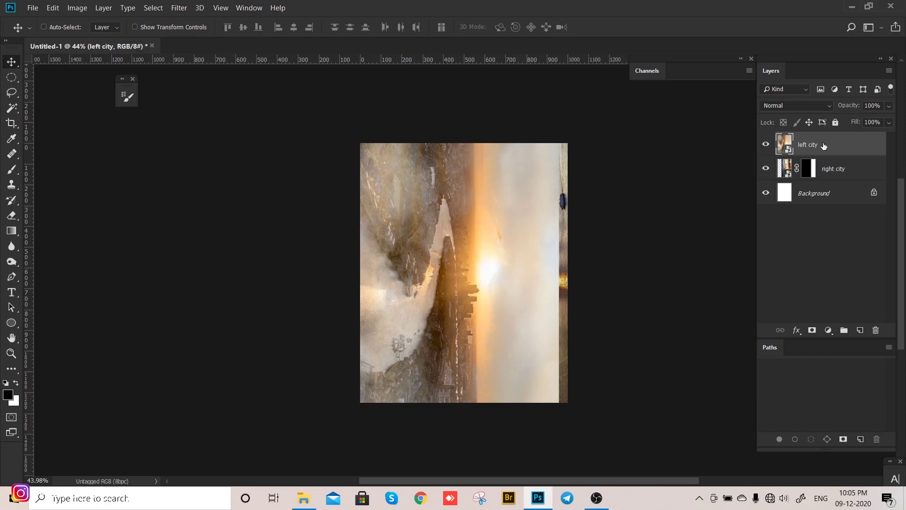
pyautogui.click(811, 331)
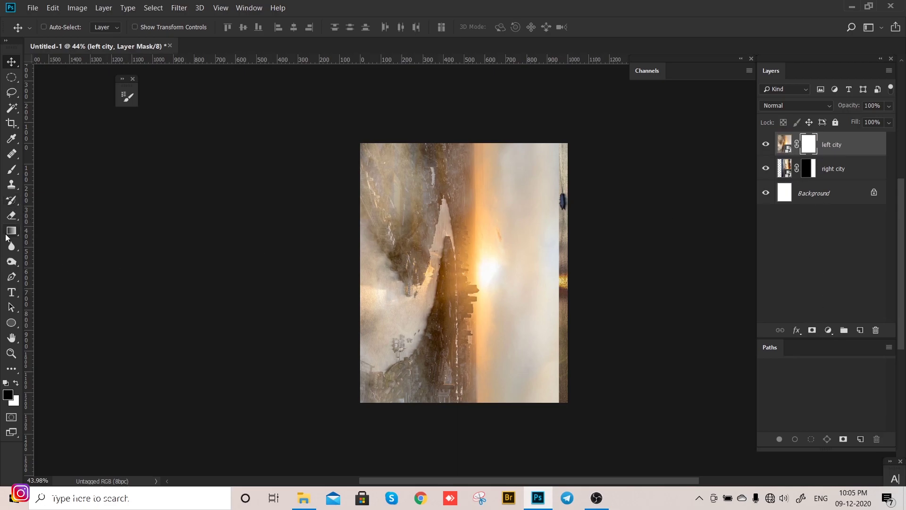
# Gradient the left city mask to blend into the right skyline, then check the blend
pyautogui.click(11, 231)
pyautogui.click(71, 229)
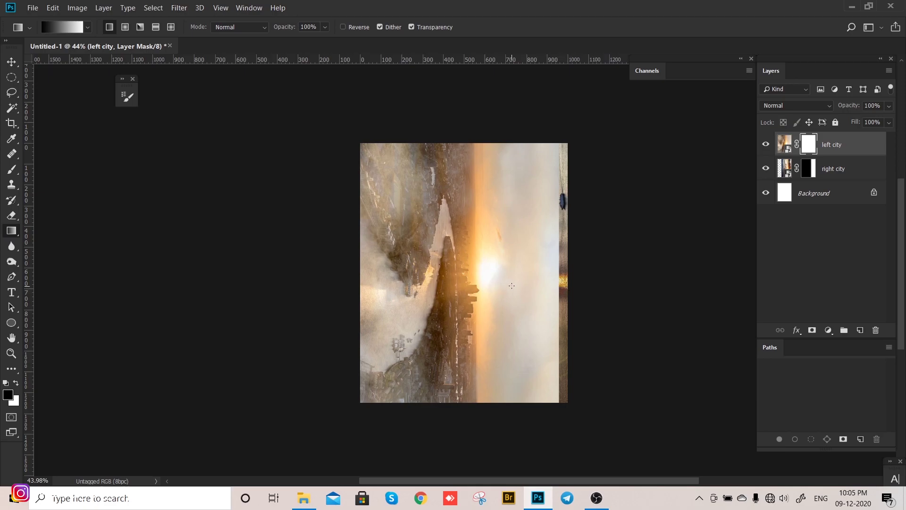
pyautogui.moveTo(499, 285)
pyautogui.mouseDown()
pyautogui.moveTo(475, 307)
pyautogui.moveTo(524, 316)
pyautogui.mouseUp()
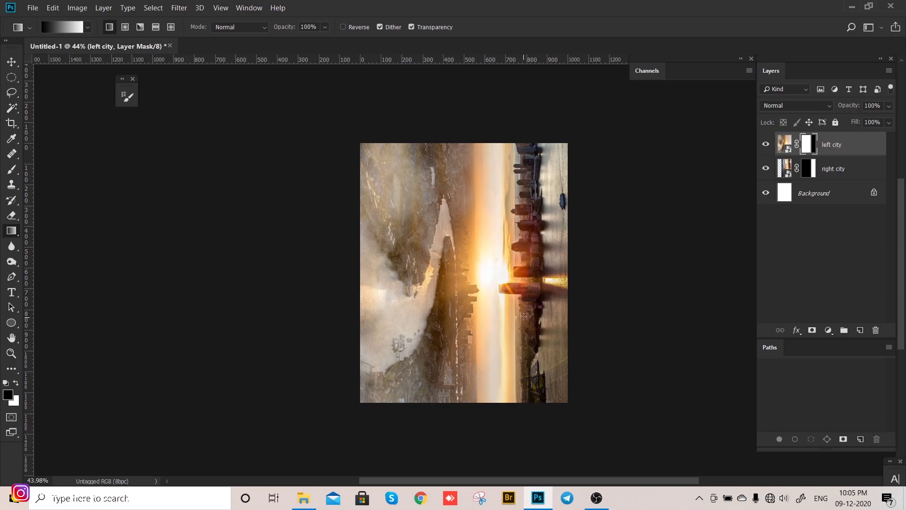
pyautogui.click(766, 169)
pyautogui.moveTo(547, 266)
pyautogui.mouseDown()
pyautogui.moveTo(539, 338)
pyautogui.moveTo(495, 310)
pyautogui.mouseUp()
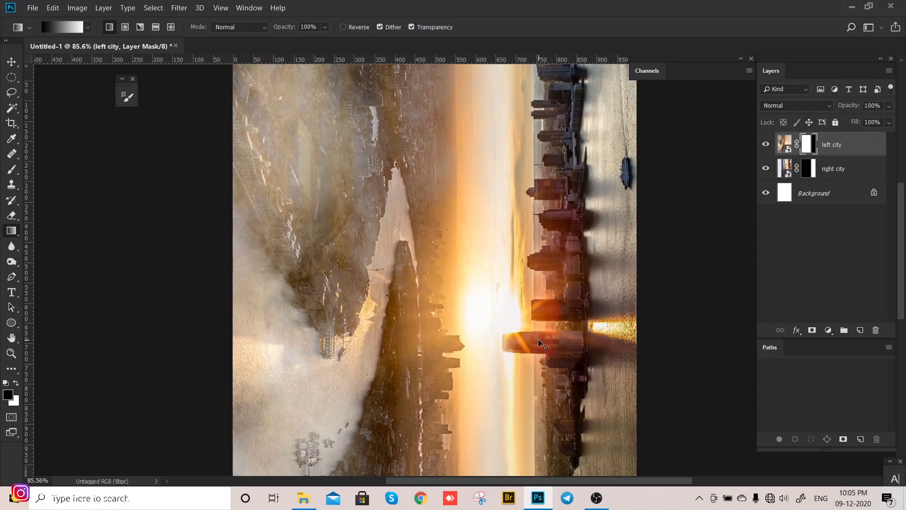
pyautogui.scroll(-2, 538, 340)
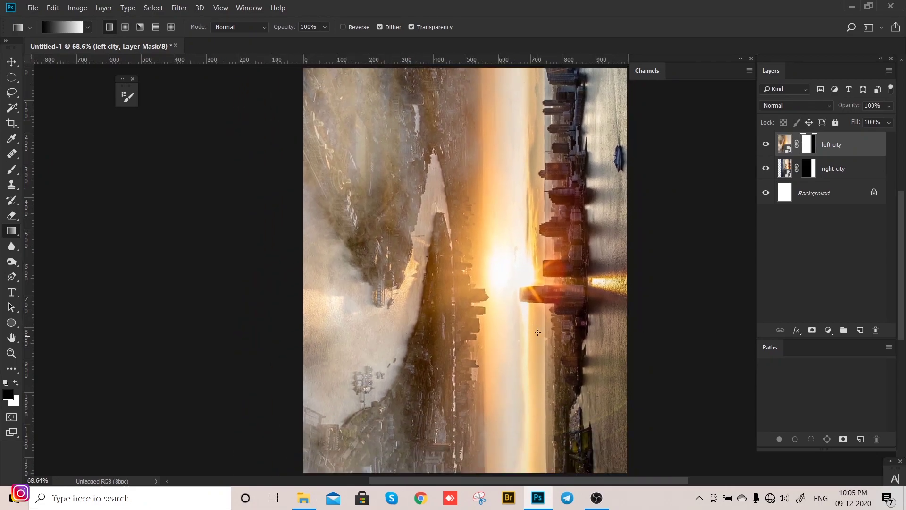
pyautogui.press('v')
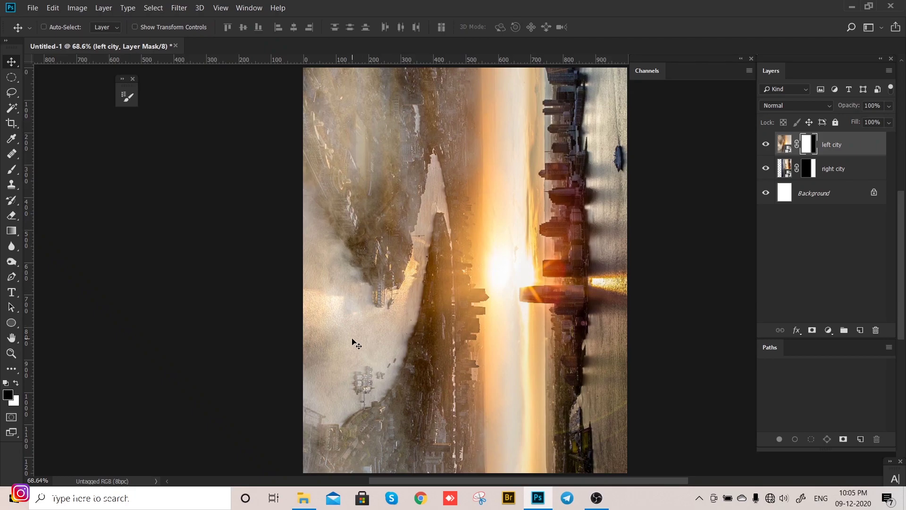
pyautogui.scroll(-1, 444, 305)
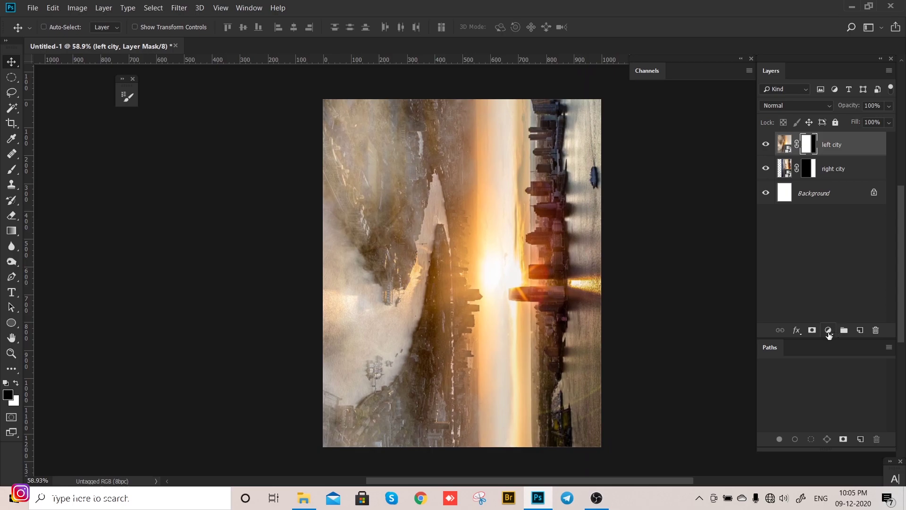
# Add a Color Balance clipped to left city with midtones red +15 and yellow -16
pyautogui.click(828, 330)
pyautogui.click(817, 231)
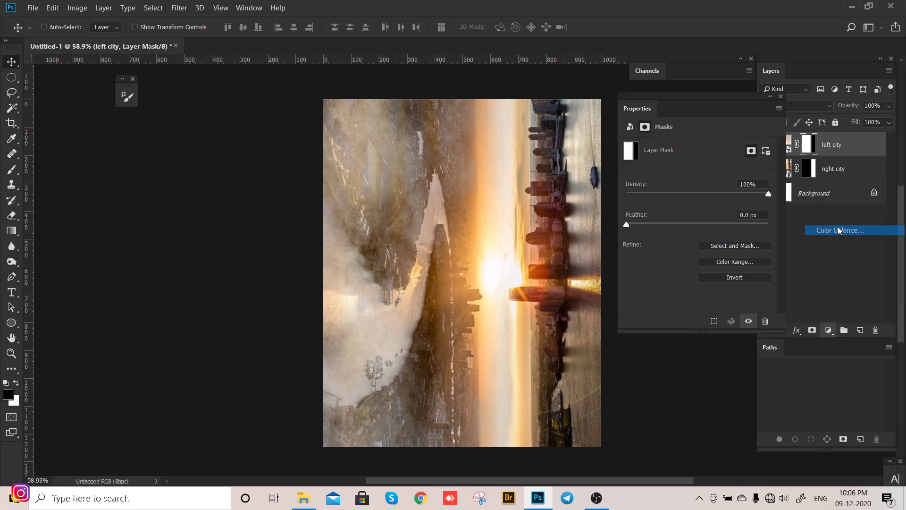
pyautogui.click(696, 321)
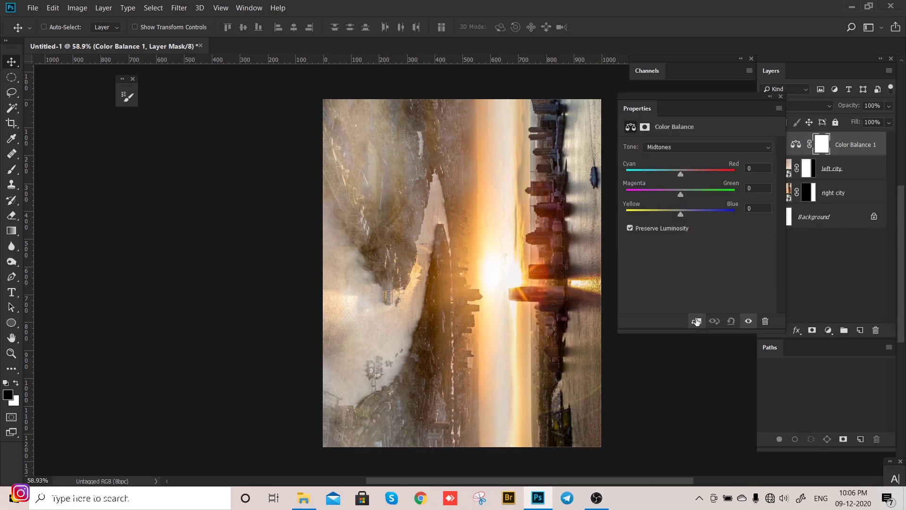
pyautogui.moveTo(681, 173); pyautogui.dragTo(689, 174)
pyautogui.moveTo(681, 215); pyautogui.dragTo(672, 215)
pyautogui.click(780, 97)
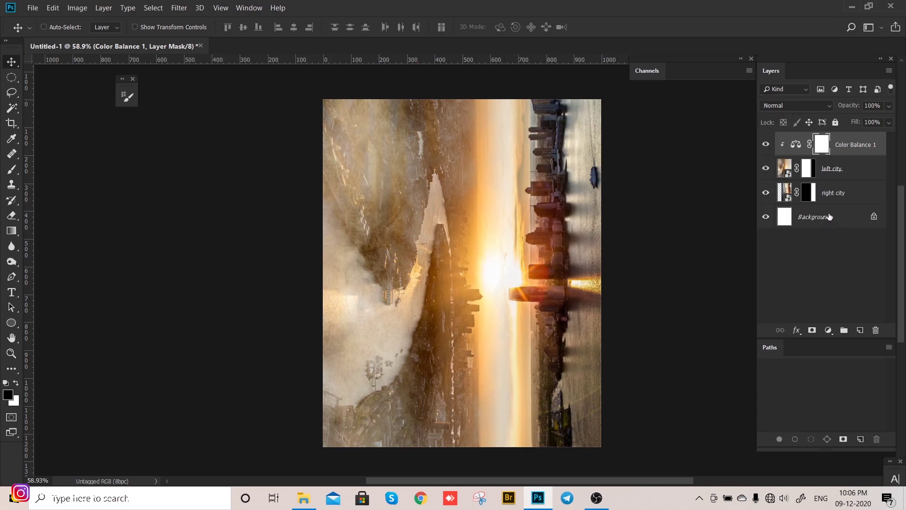
# Duplicate Color Balance 1 through right city and merge the copies into one layer
pyautogui.keyDown('shift'); pyautogui.click(834, 194); pyautogui.keyUp('shift')
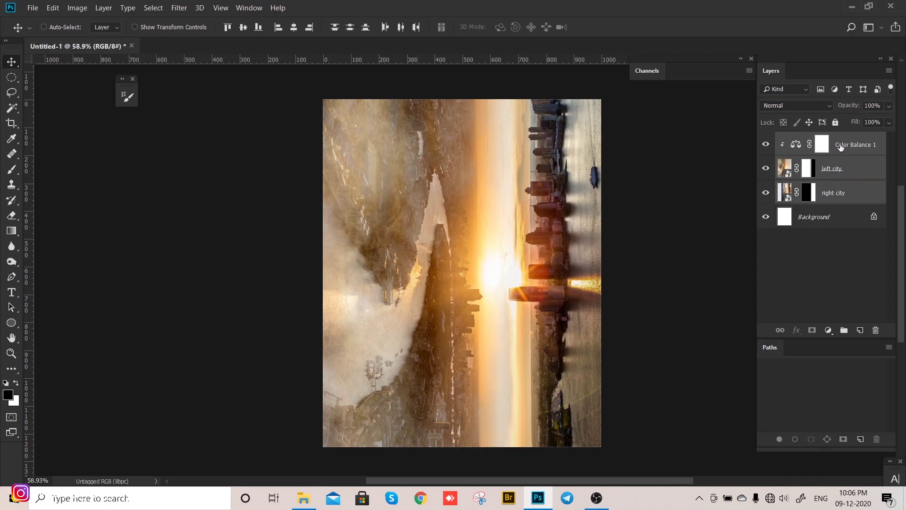
pyautogui.click(841, 147)
pyautogui.keyDown('shift'); pyautogui.click(839, 200); pyautogui.keyUp('shift')
pyautogui.hotkey('ctrl', 'j')
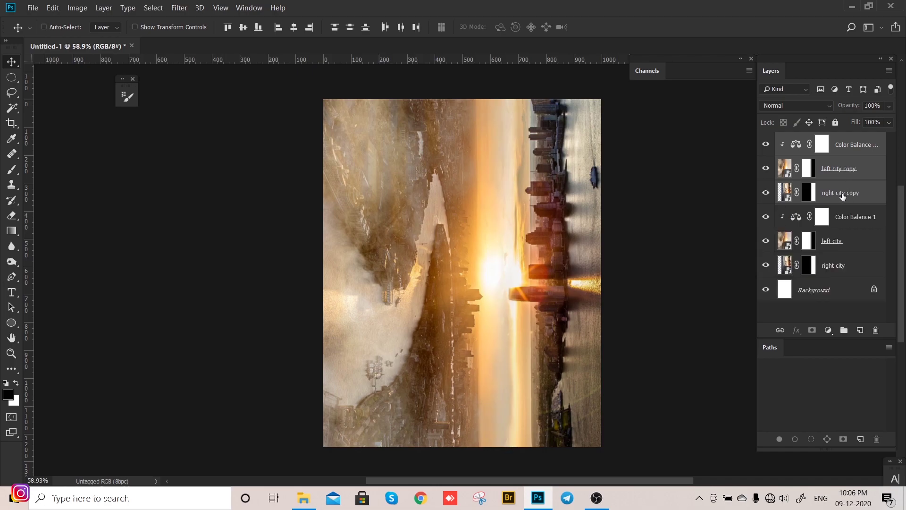
pyautogui.press('ctrl')
pyautogui.hotkey('ctrl', 'e')
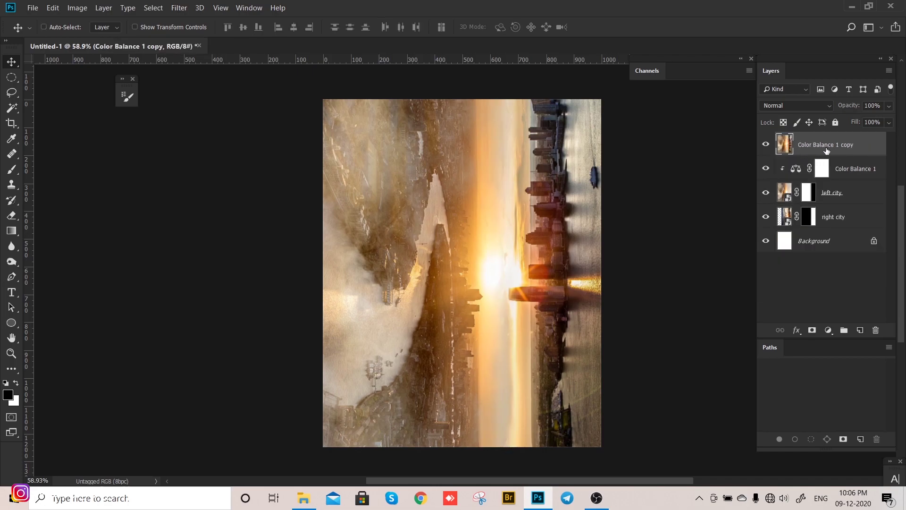
# Group the three original layers as 'BG safe' and hide the group
pyautogui.click(839, 175)
pyautogui.keyDown('shift'); pyautogui.click(852, 217); pyautogui.keyUp('shift')
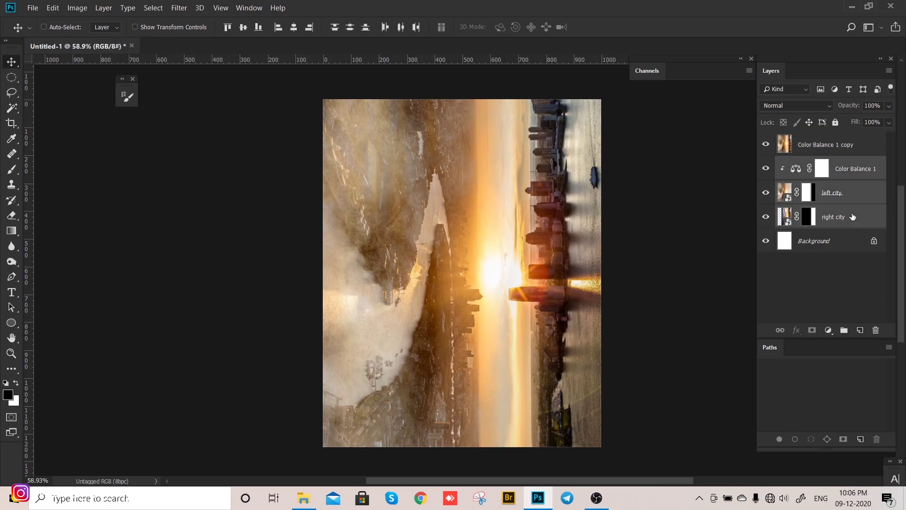
pyautogui.hotkey('ctrl', 'g')
pyautogui.doubleClick(807, 163)
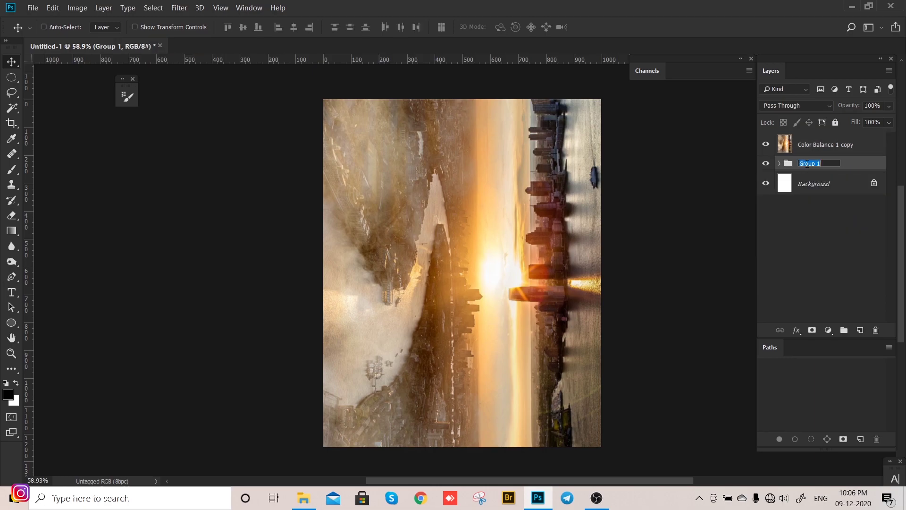
pyautogui.write('BG safe')
pyautogui.press('Return')
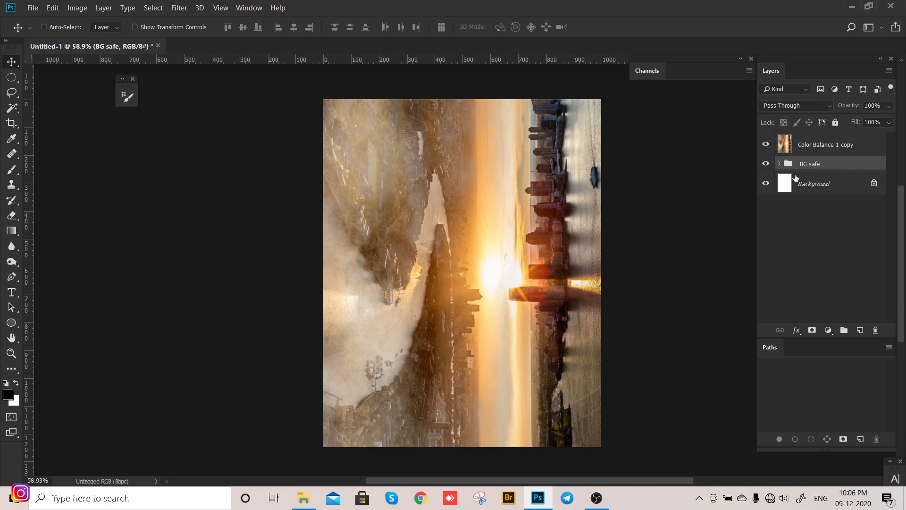
pyautogui.click(765, 164)
pyautogui.click(818, 146)
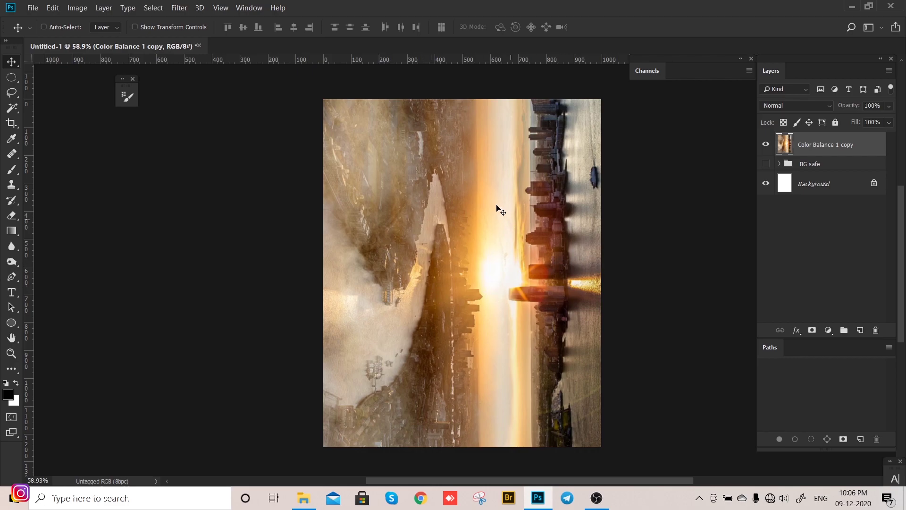
# Scale the merged Color Balance 1 copy layer to 142.51% and move it down to fill the canvas
pyautogui.hotkey('ctrl', 't')
pyautogui.scroll(-3, 514, 260)
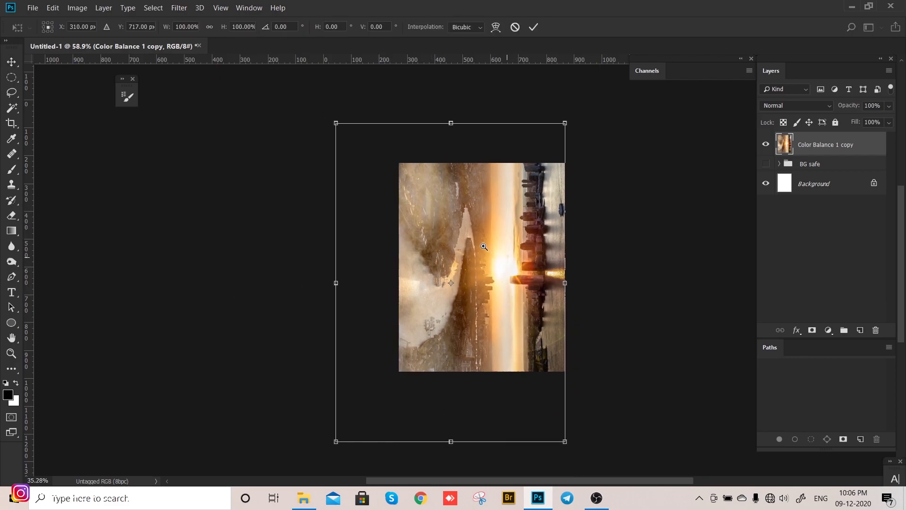
pyautogui.moveTo(345, 128)
pyautogui.mouseDown()
pyautogui.moveTo(263, 134)
pyautogui.moveTo(267, 144)
pyautogui.mouseUp()
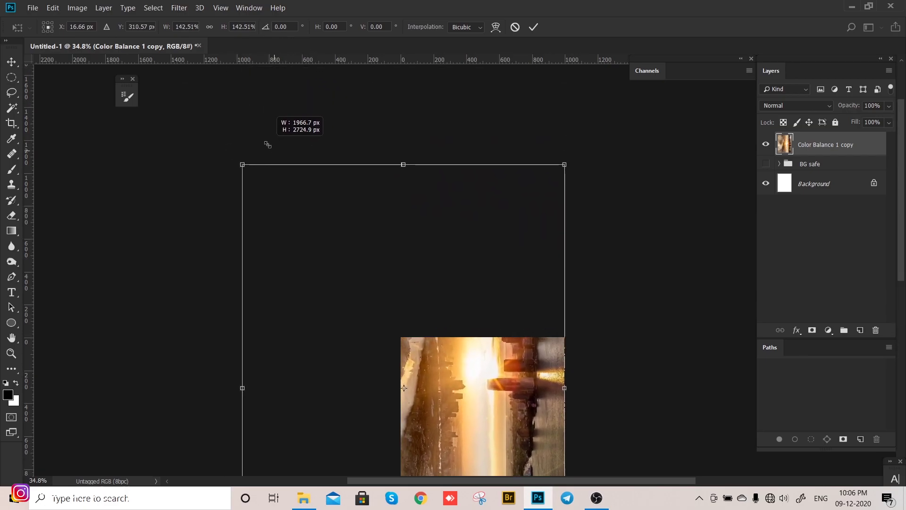
pyautogui.scroll(-3, 624, 249)
pyautogui.scroll(1, 643, 366)
pyautogui.scroll(1, 643, 366)
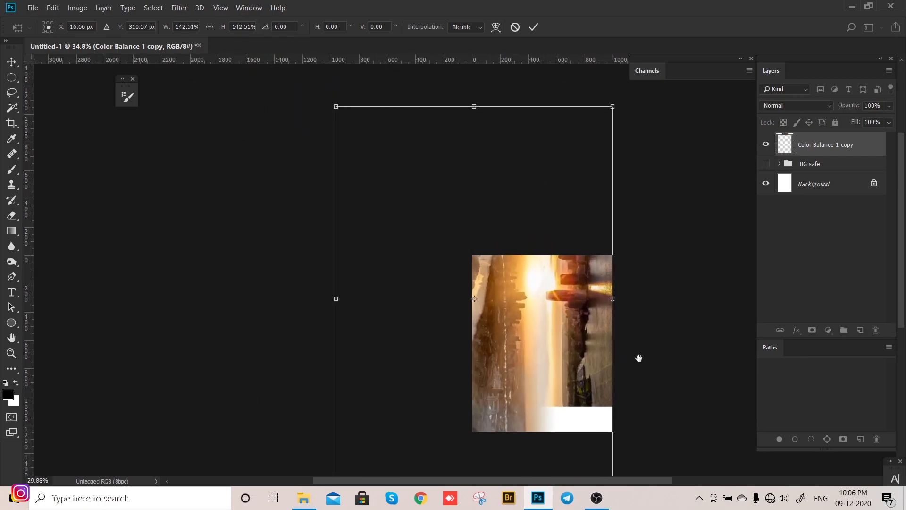
pyautogui.moveTo(640, 359)
pyautogui.mouseDown()
pyautogui.moveTo(490, 244)
pyautogui.moveTo(470, 288)
pyautogui.mouseUp()
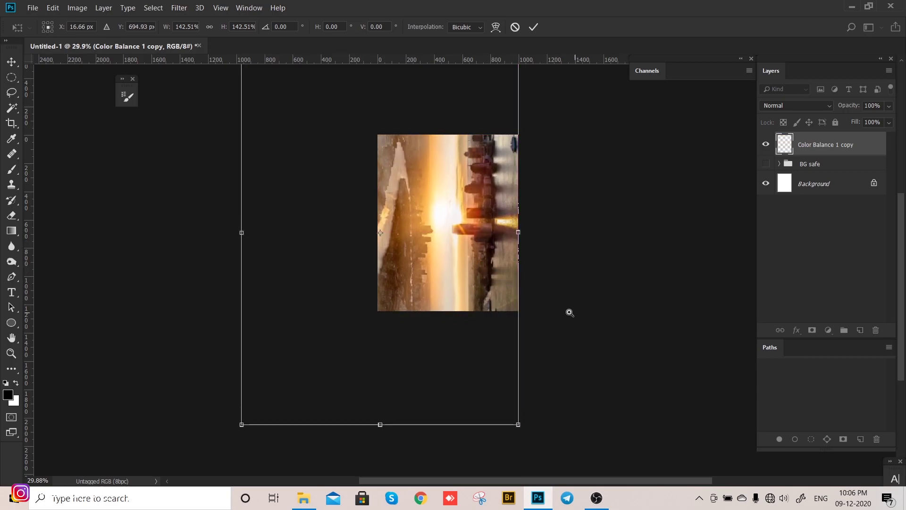
pyautogui.scroll(-2, 557, 302)
pyautogui.press('Return')
pyautogui.hotkey('ctrl', '0')
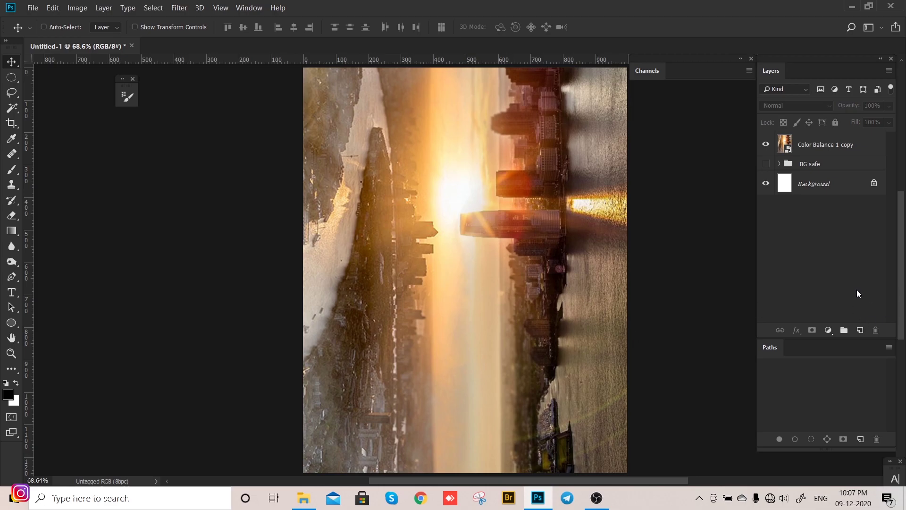
# Rename the merged layer 'BG' and rasterize it
pyautogui.doubleClick(835, 146)
pyautogui.write('BG')
pyautogui.press('Return')
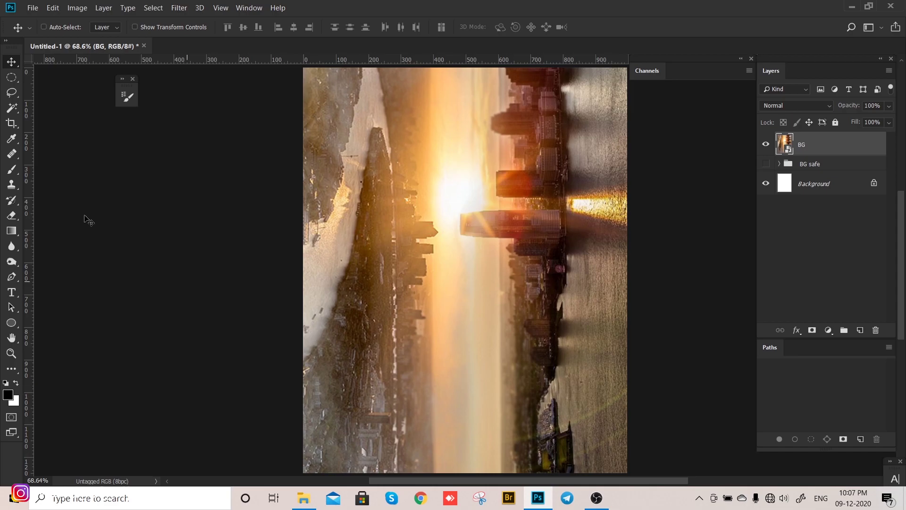
pyautogui.click(11, 246)
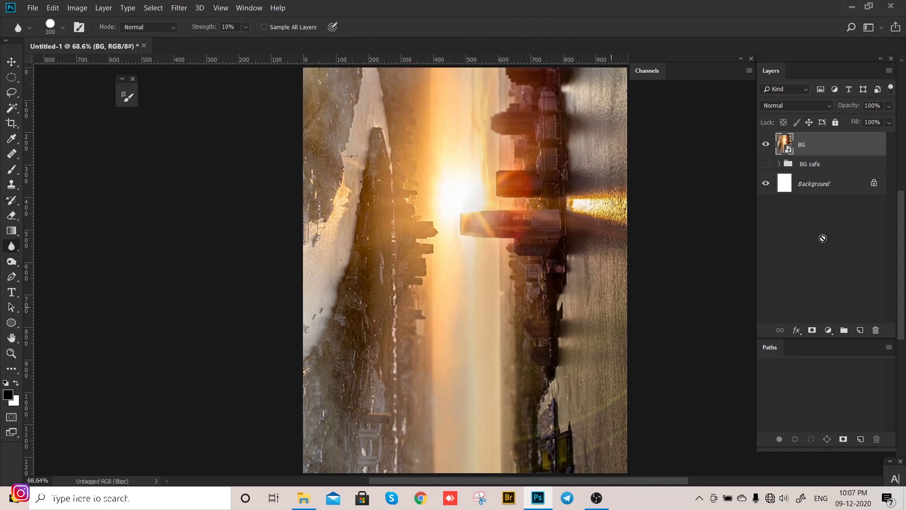
pyautogui.rightClick(835, 144)
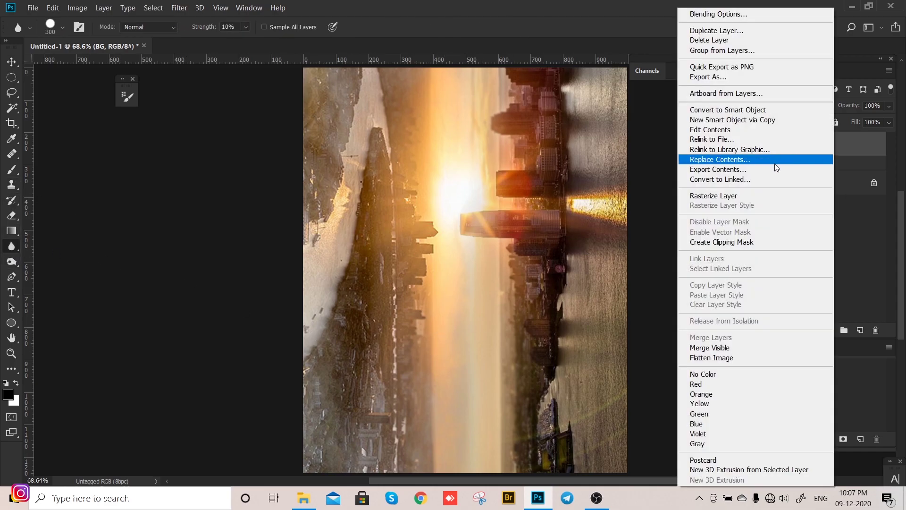
pyautogui.click(719, 197)
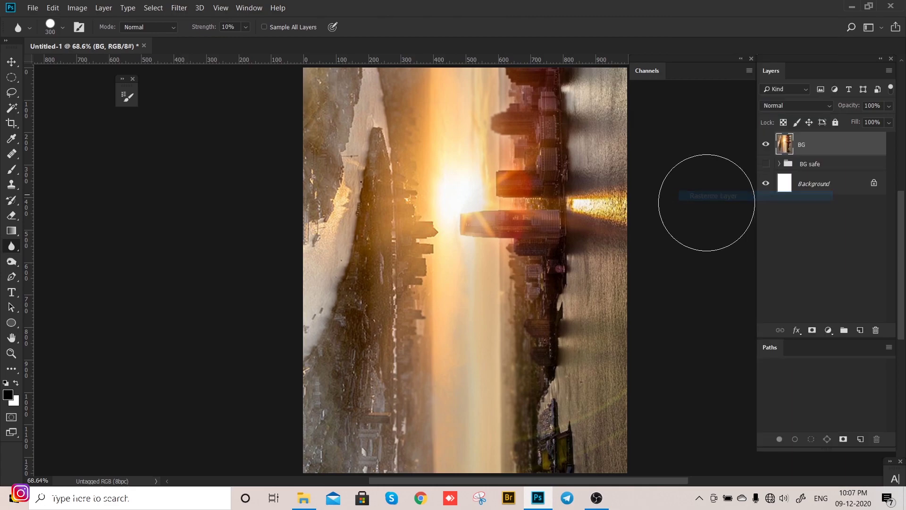
# Choose the Blur Tool and bring the source photos folder back up in File Explorer
pyautogui.rightClick(13, 246)
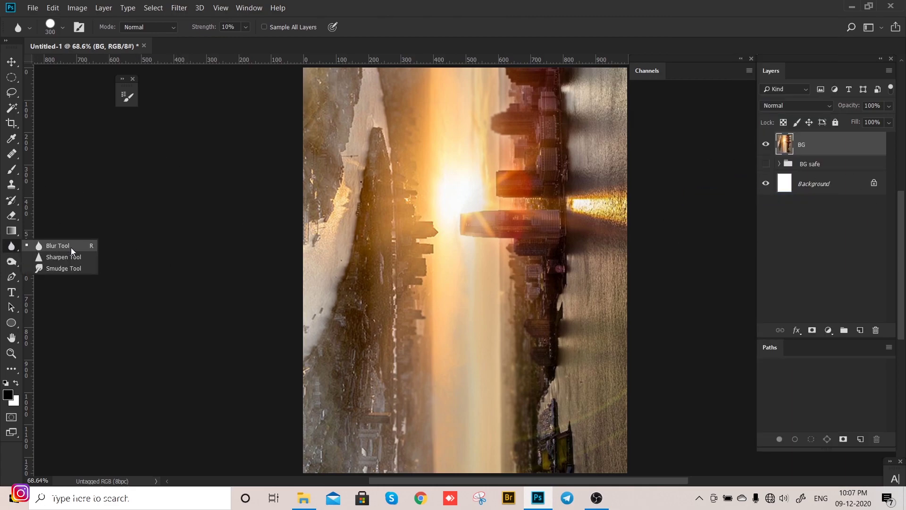
pyautogui.click(58, 245)
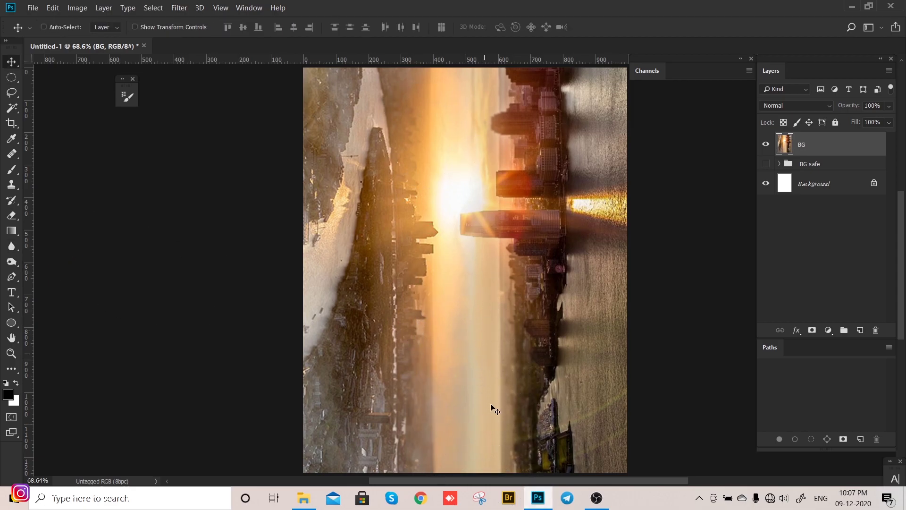
pyautogui.moveTo(498, 357)
pyautogui.mouseDown()
pyautogui.moveTo(479, 349)
pyautogui.moveTo(512, 375)
pyautogui.mouseUp()
pyautogui.scroll(-1, 477, 330)
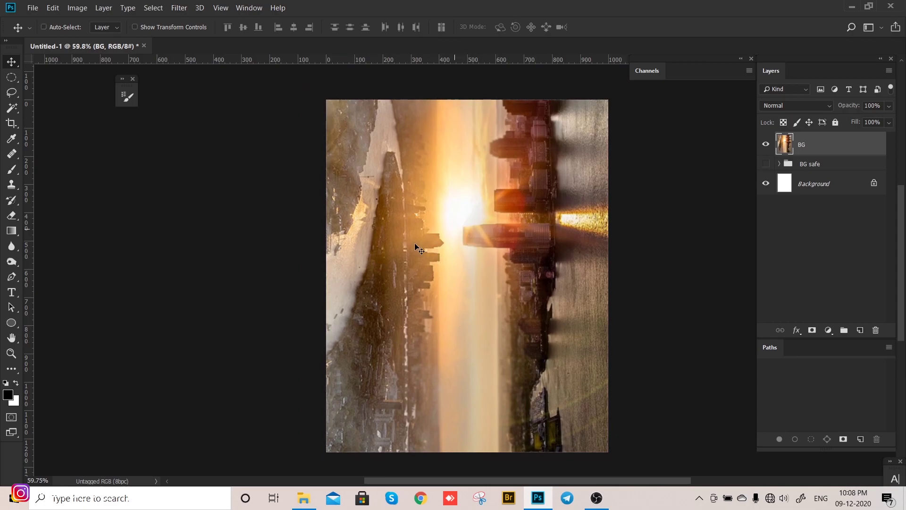
pyautogui.click(303, 498)
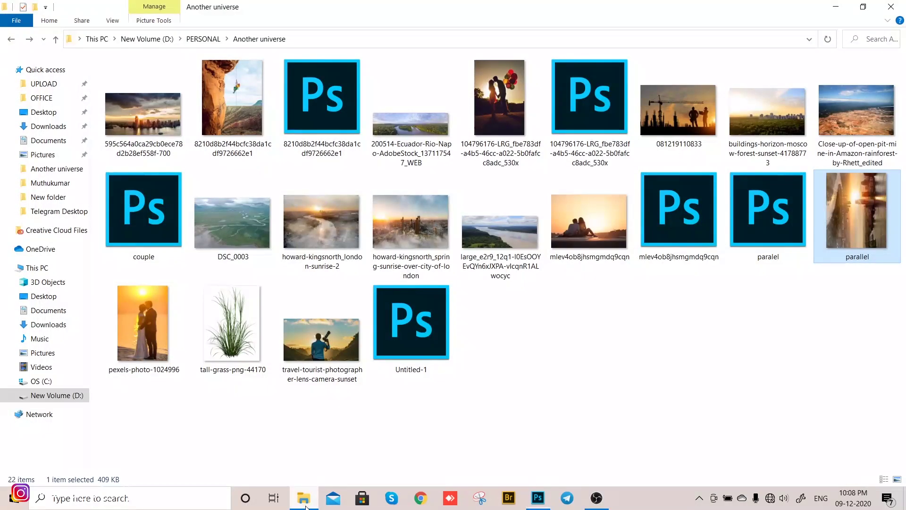
pyautogui.click(154, 328)
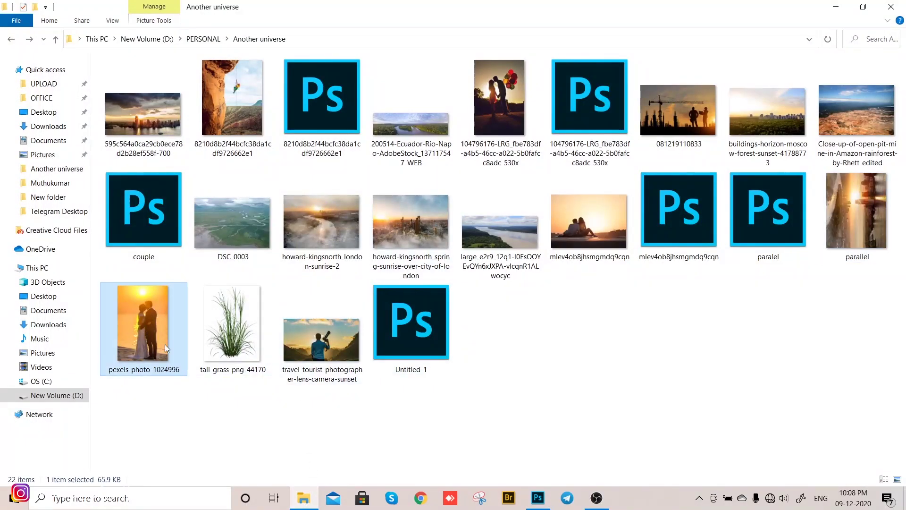
pyautogui.doubleClick(143, 325)
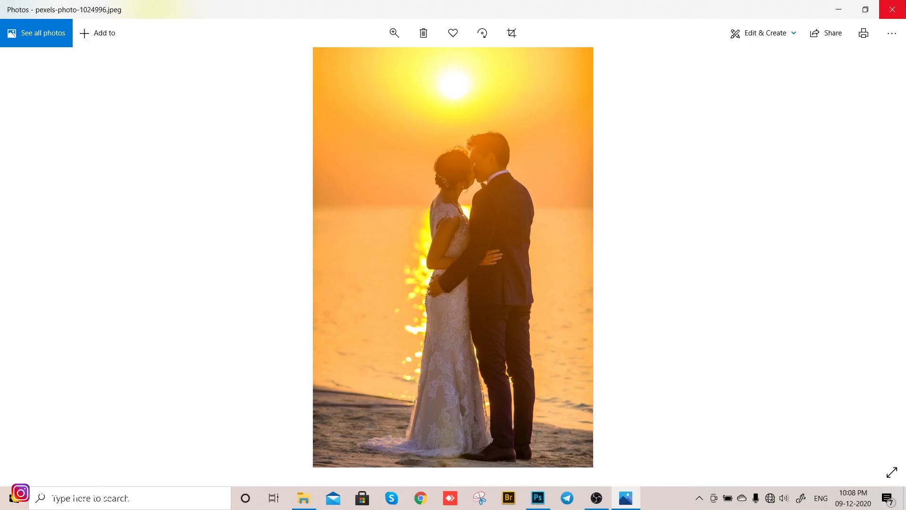
pyautogui.click(892, 9)
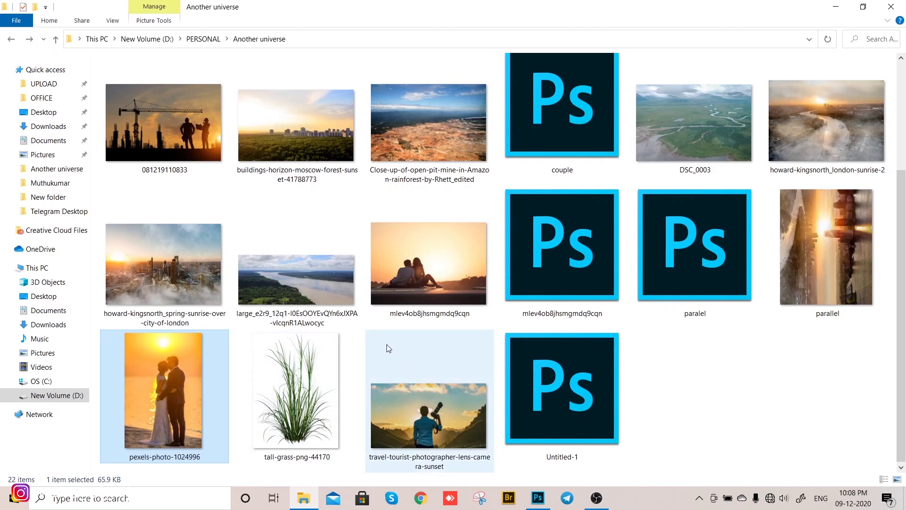
pyautogui.click(748, 397)
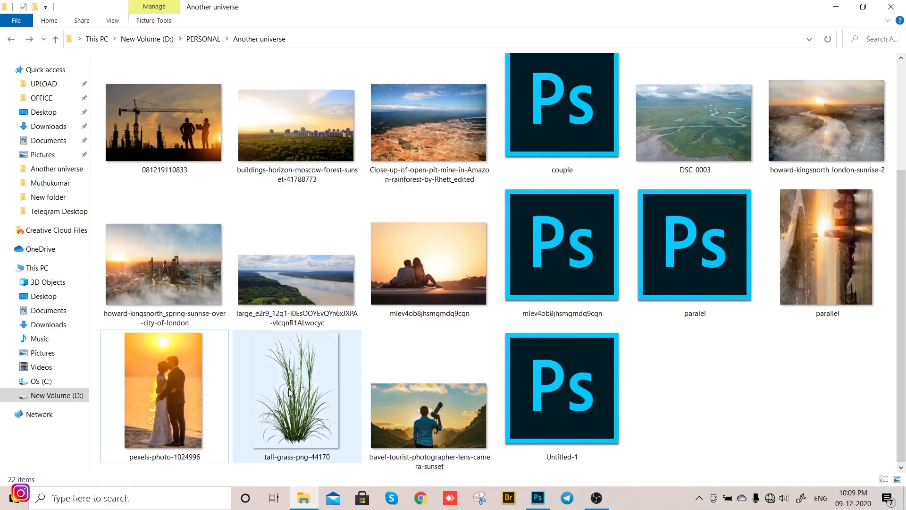
# Bring the couple layer into Untitled-1, placing it over the BG cityscape
pyautogui.moveTo(580, 142)
pyautogui.mouseDown()
pyautogui.moveTo(654, 286)
pyautogui.moveTo(475, 340)
pyautogui.mouseUp()
pyautogui.hotkey('alt', 'Tab')
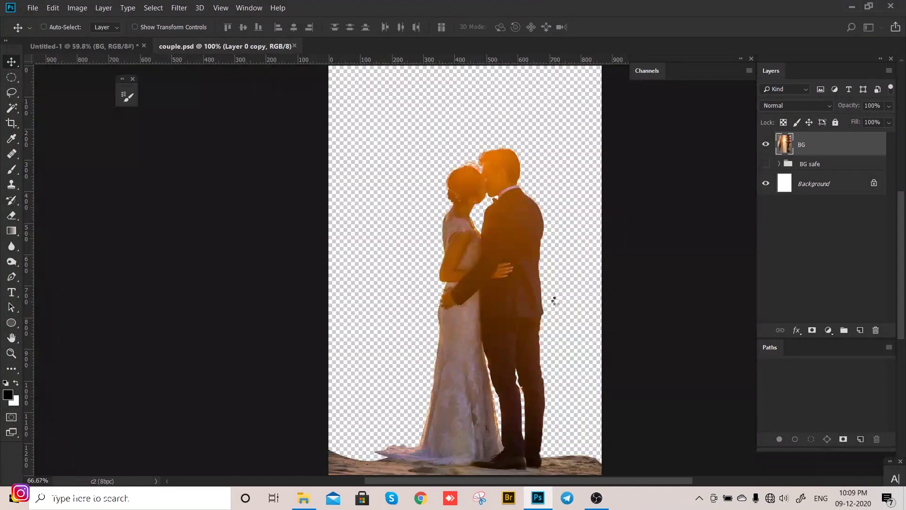
pyautogui.press('f')
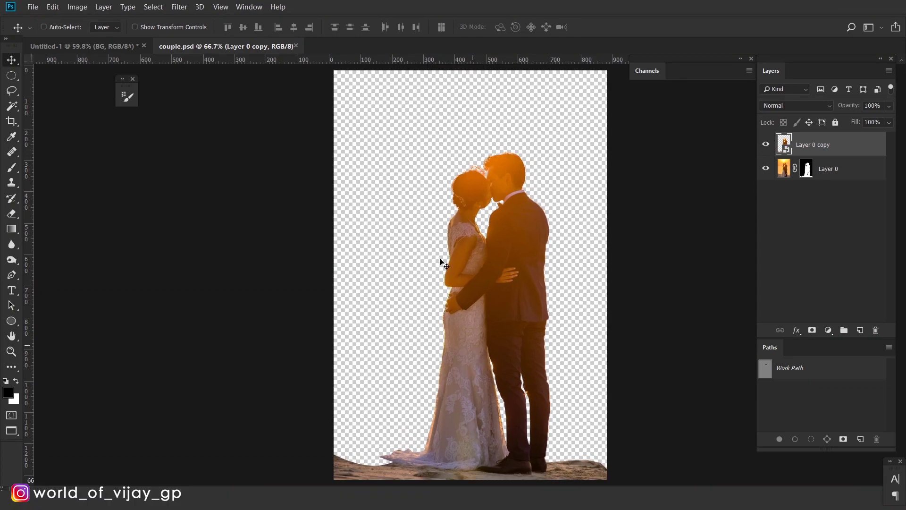
pyautogui.moveTo(495, 283); pyautogui.dragTo(482, 231)
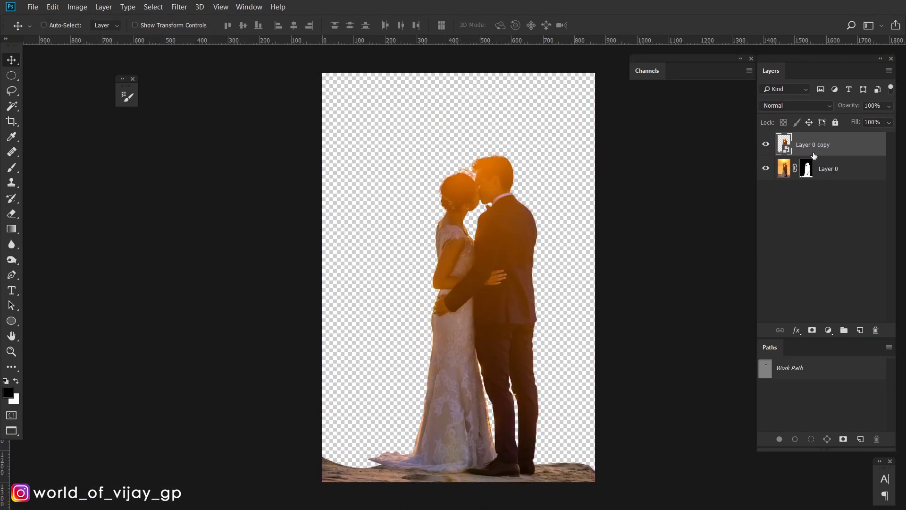
pyautogui.moveTo(516, 263)
pyautogui.mouseDown()
pyautogui.moveTo(230, 76)
pyautogui.moveTo(523, 197)
pyautogui.mouseUp()
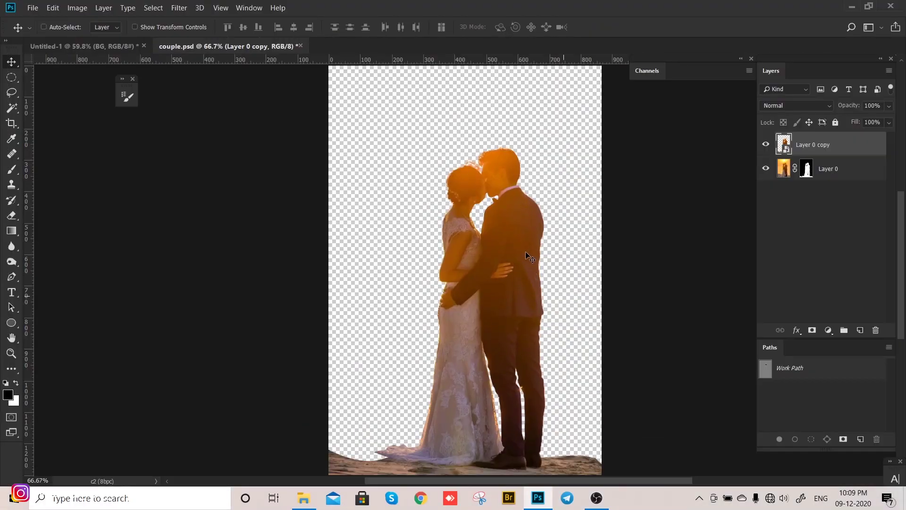
pyautogui.moveTo(104, 49); pyautogui.dragTo(460, 363)
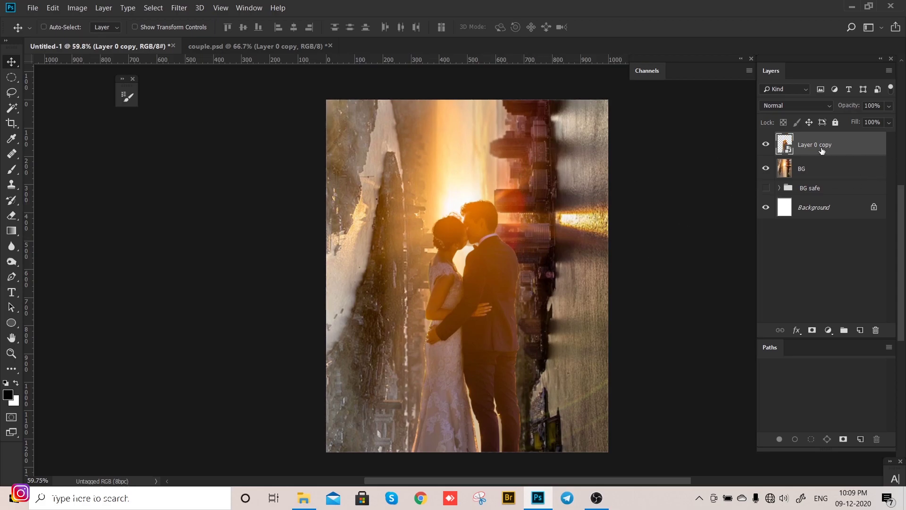
# Close couple.psd, answer its save prompt, and begin renaming the Layer 0 copy layer
pyautogui.click(330, 46)
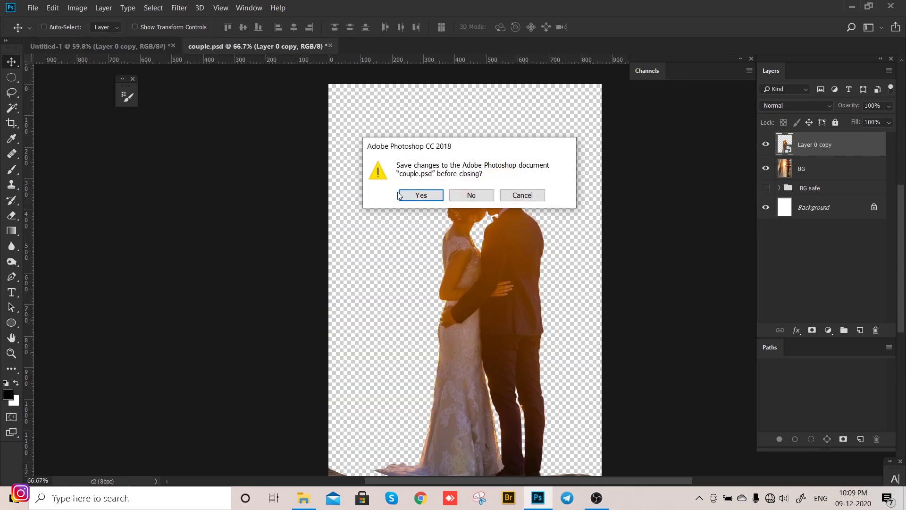
pyautogui.click(470, 194)
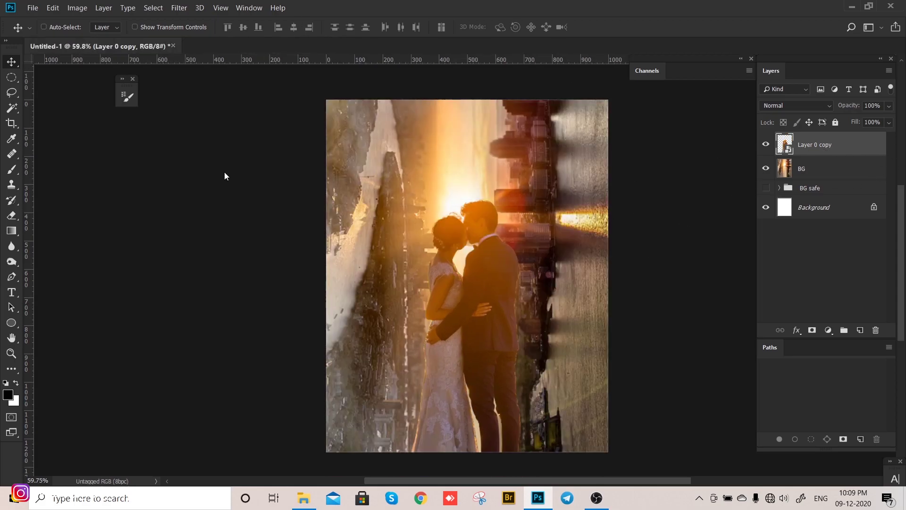
pyautogui.doubleClick(810, 145)
# Name the layer 'Couple' and scale it to about 20%, moved lower in the frame
pyautogui.write('Coupl')
pyautogui.write('e')
pyautogui.press('Return')
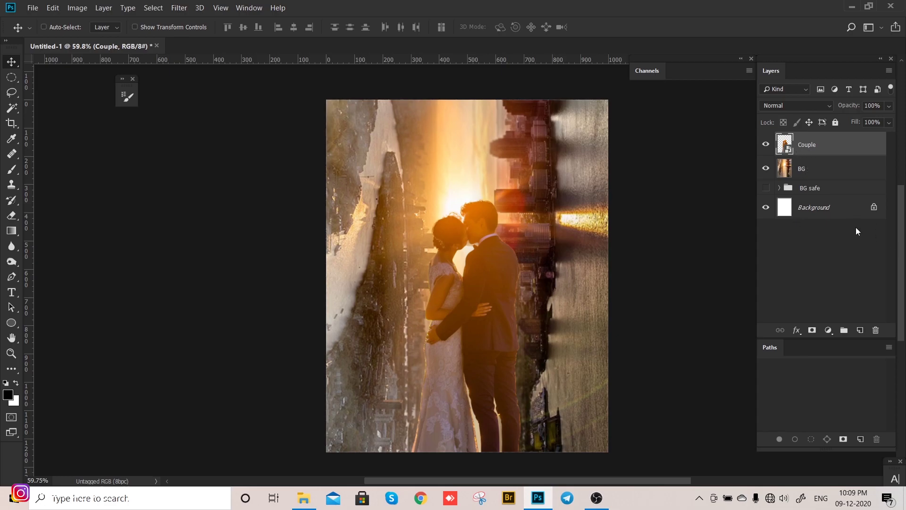
pyautogui.hotkey('ctrl', 't')
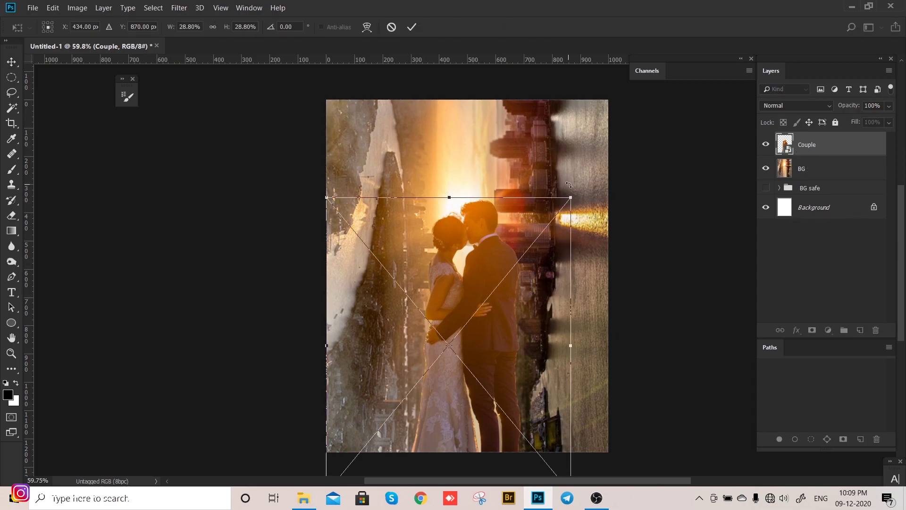
pyautogui.moveTo(574, 193); pyautogui.dragTo(538, 239)
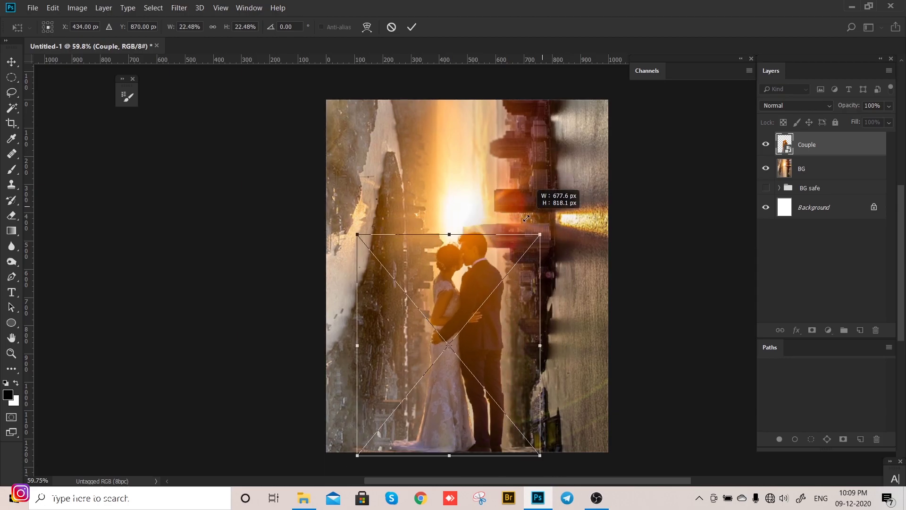
pyautogui.moveTo(506, 303); pyautogui.dragTo(518, 327)
pyautogui.moveTo(514, 333); pyautogui.dragTo(508, 334)
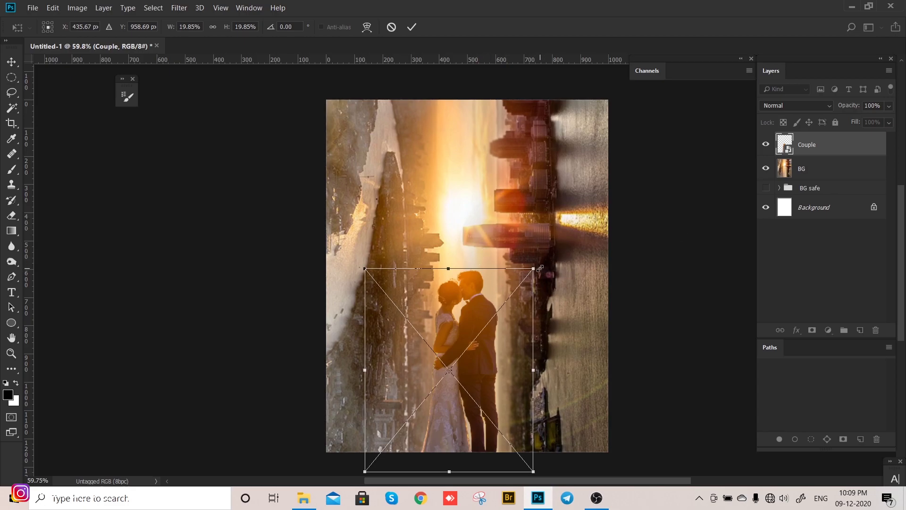
# Fine-tune the couple to about 16.6% in the lower middle of the skyline and commit
pyautogui.moveTo(538, 269); pyautogui.dragTo(518, 287)
pyautogui.moveTo(503, 324); pyautogui.dragTo(509, 338)
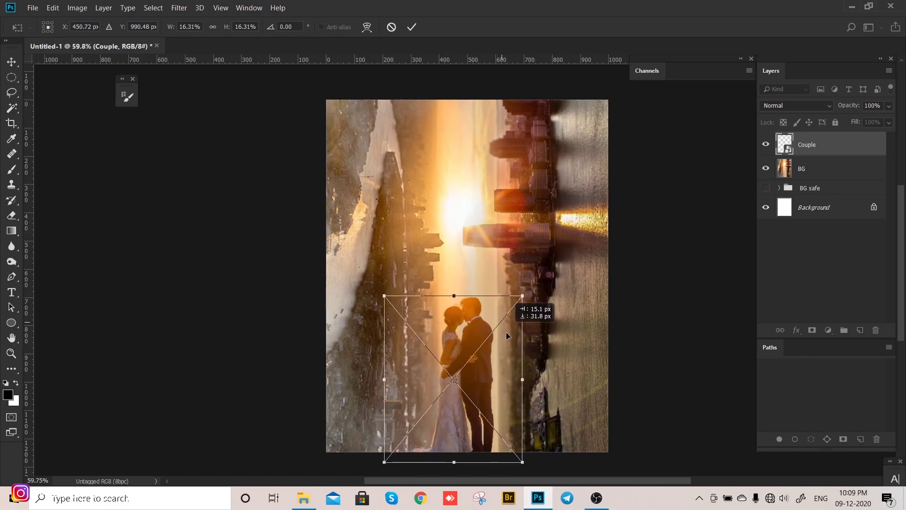
pyautogui.moveTo(523, 303); pyautogui.dragTo(517, 313)
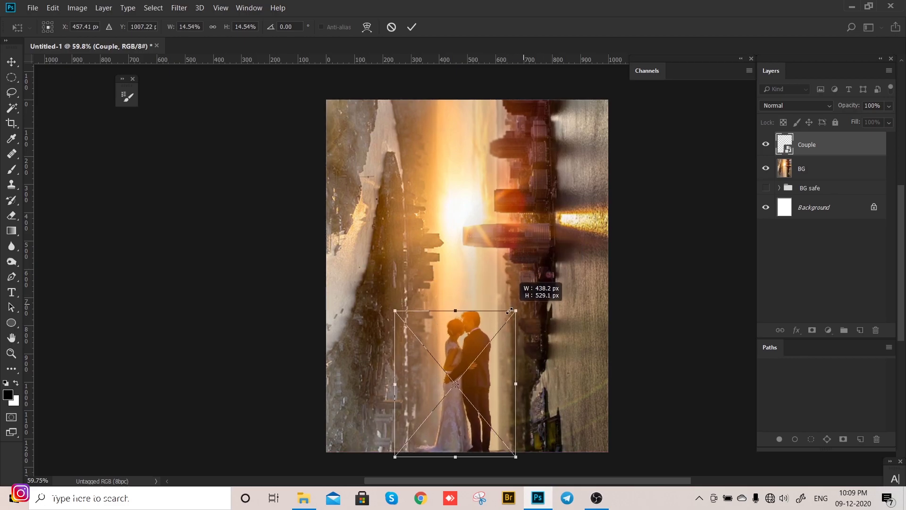
pyautogui.moveTo(491, 348); pyautogui.dragTo(496, 340)
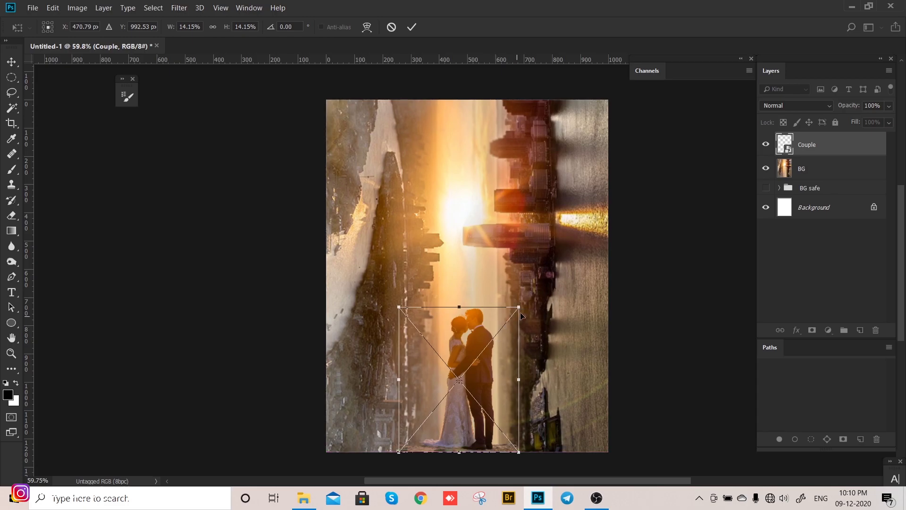
pyautogui.moveTo(524, 300)
pyautogui.mouseDown()
pyautogui.moveTo(527, 293)
pyautogui.moveTo(518, 323)
pyautogui.mouseUp()
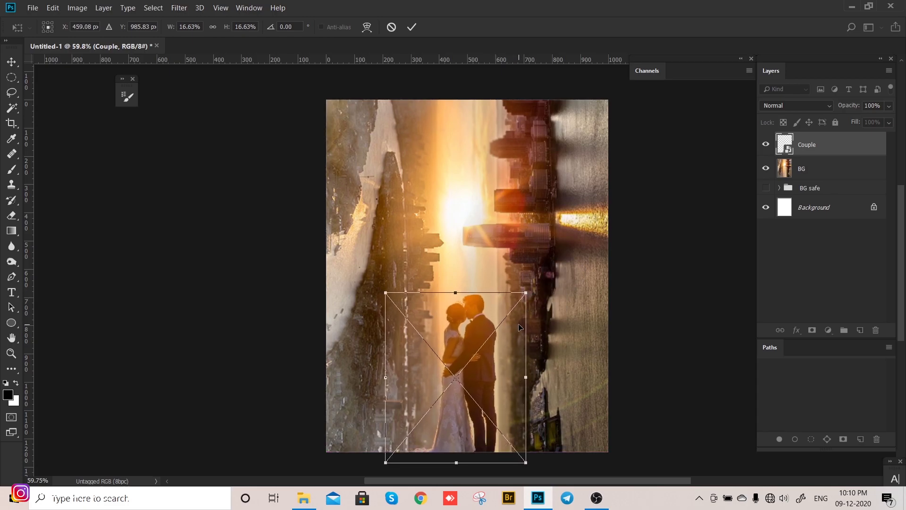
pyautogui.press('Return')
pyautogui.scroll(1, 519, 326)
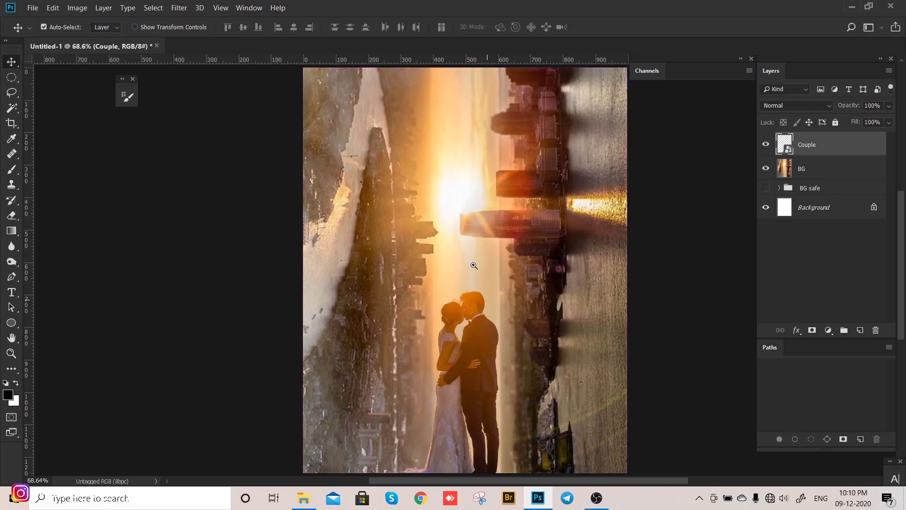
# Zoom in on the couple, zoom back out, then bring up the Another universe folder
pyautogui.scroll(4, 474, 266)
pyautogui.scroll(2, 494, 216)
pyautogui.scroll(2, 354, 255)
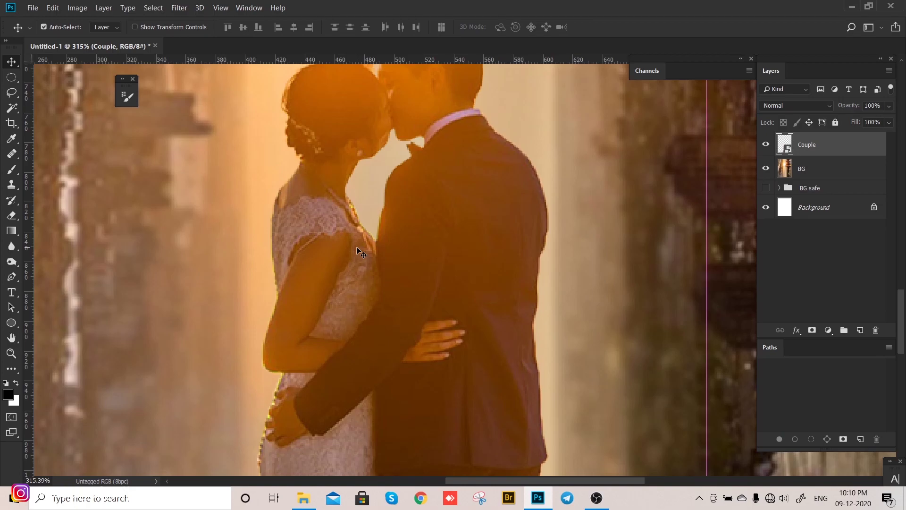
pyautogui.scroll(-8, 359, 252)
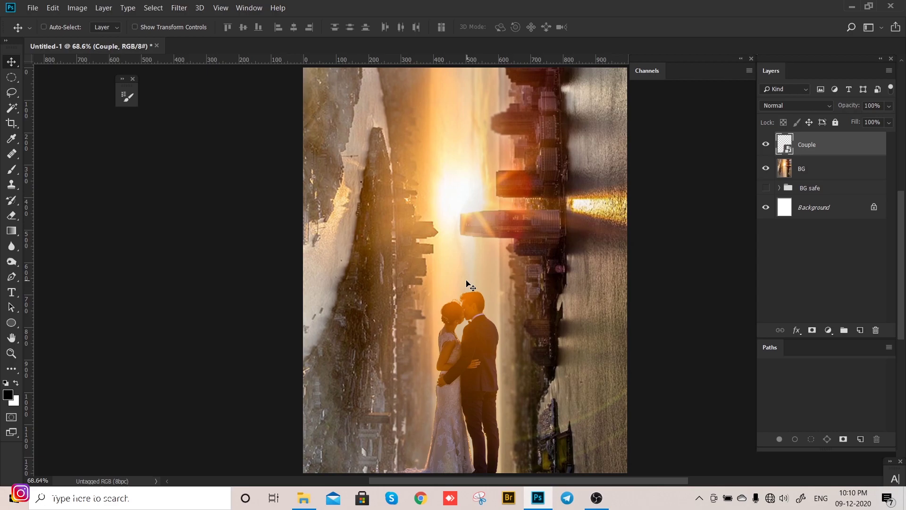
pyautogui.click(312, 494)
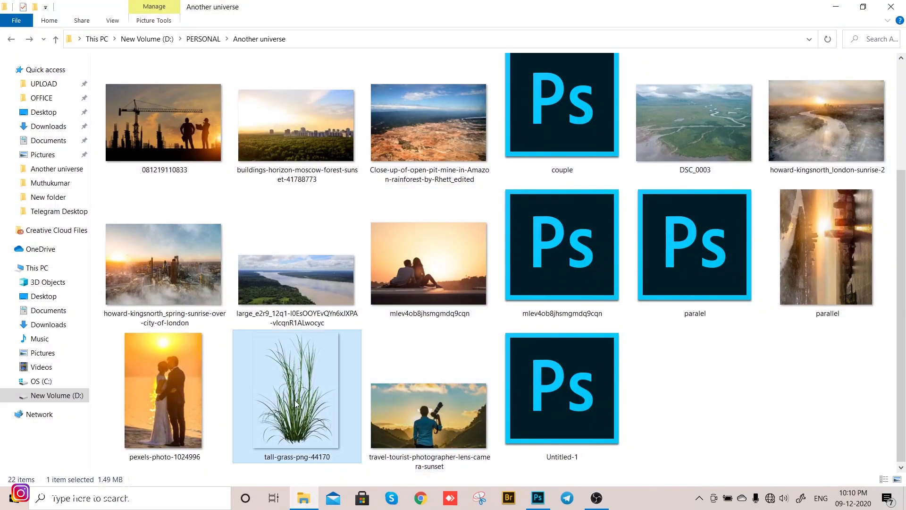
# Place the tall-grass-png-44170 image into the composite as a new layer
pyautogui.moveTo(293, 410)
pyautogui.mouseDown()
pyautogui.moveTo(508, 329)
pyautogui.moveTo(491, 302)
pyautogui.mouseUp()
pyautogui.hotkey('alt', 'Tab')
pyautogui.moveTo(384, 226); pyautogui.dragTo(469, 295)
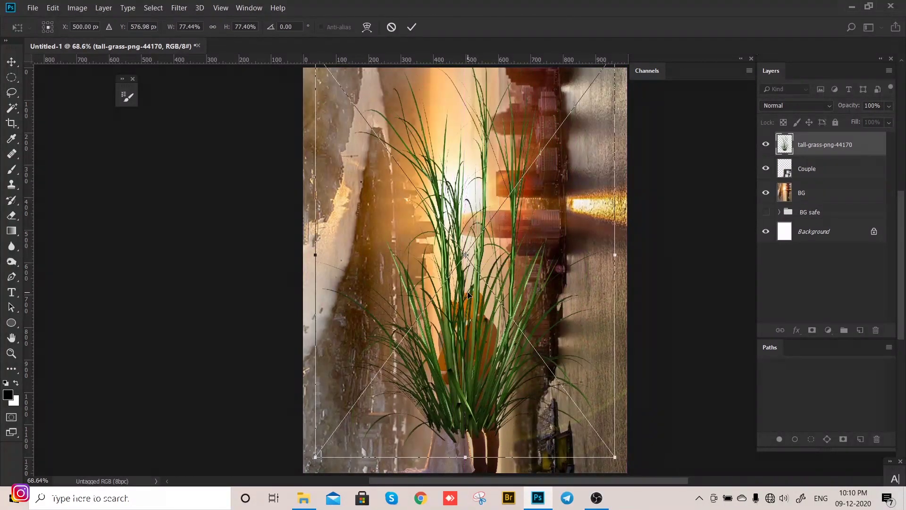
pyautogui.press('Return')
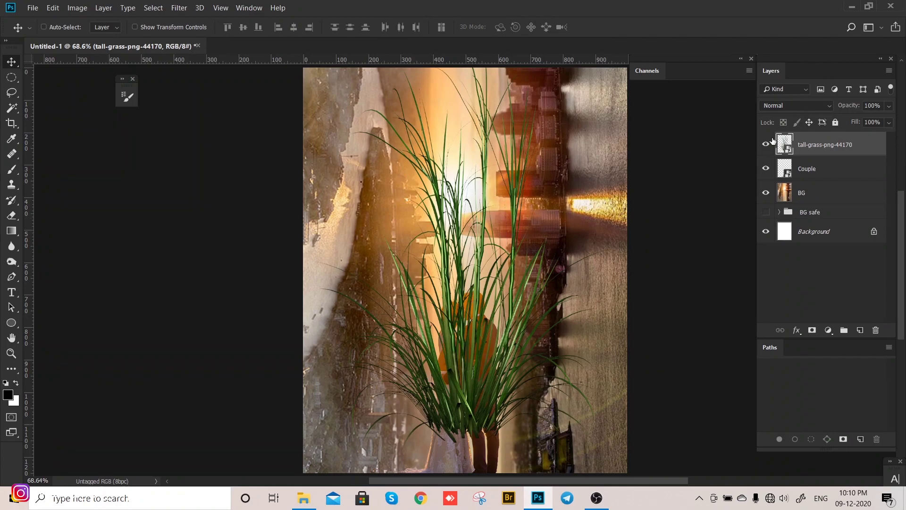
pyautogui.scroll(-5, 627, 220)
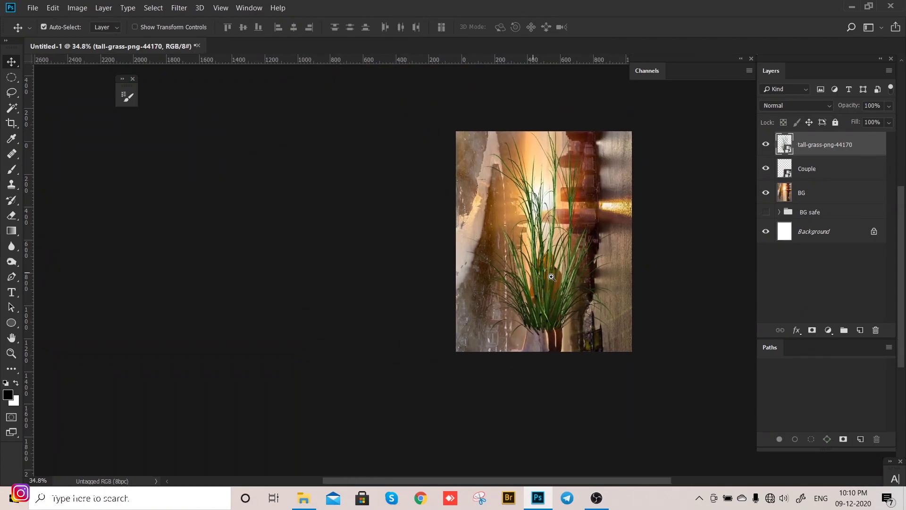
pyautogui.scroll(5, 496, 219)
# Scale the tall-grass layer down to a small clump and commit the resize
pyautogui.hotkey('ctrl', 't')
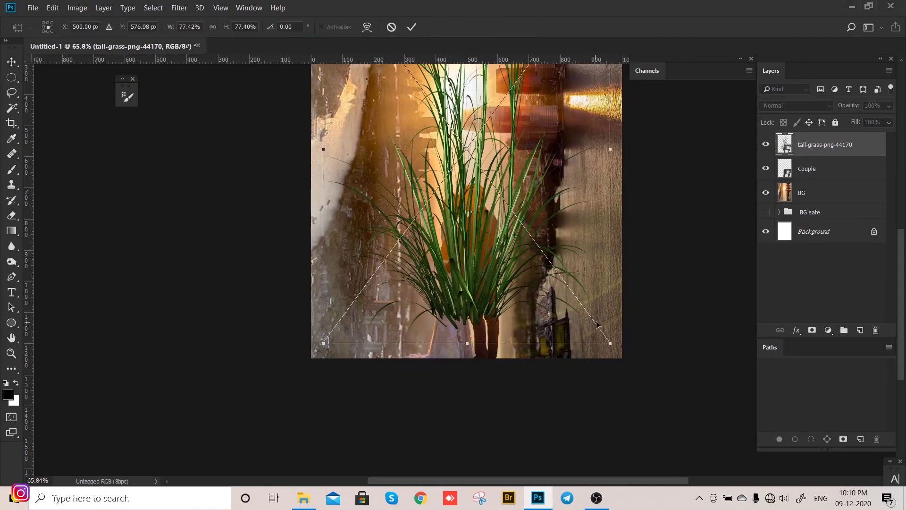
pyautogui.moveTo(609, 343); pyautogui.dragTo(505, 200)
pyautogui.press('Return')
pyautogui.scroll(1, 489, 158)
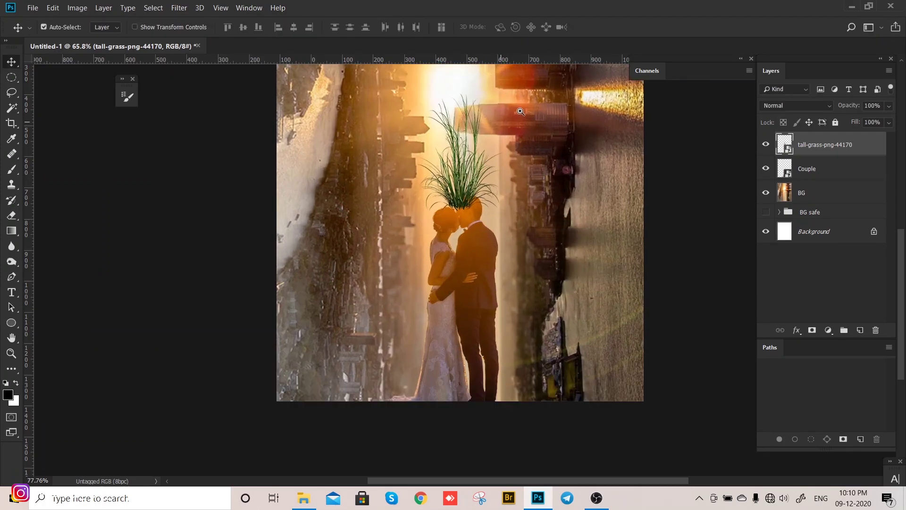
pyautogui.scroll(2, 486, 167)
pyautogui.scroll(-3, 484, 200)
# Move the grass beside the bride's dress and scale it to about 16.1%
pyautogui.moveTo(485, 204)
pyautogui.mouseDown()
pyautogui.moveTo(518, 189)
pyautogui.moveTo(550, 199)
pyautogui.moveTo(505, 165)
pyautogui.mouseUp()
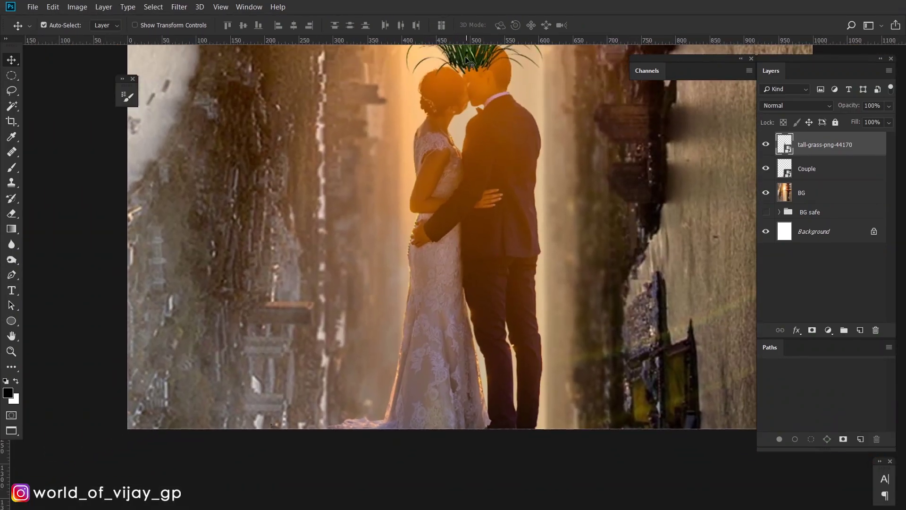
pyautogui.moveTo(469, 61); pyautogui.dragTo(378, 433)
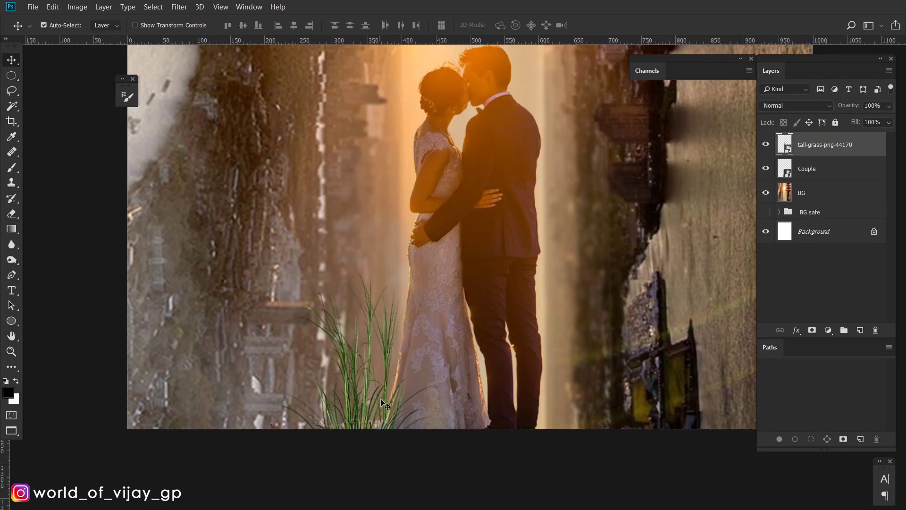
pyautogui.hotkey('ctrl', 't')
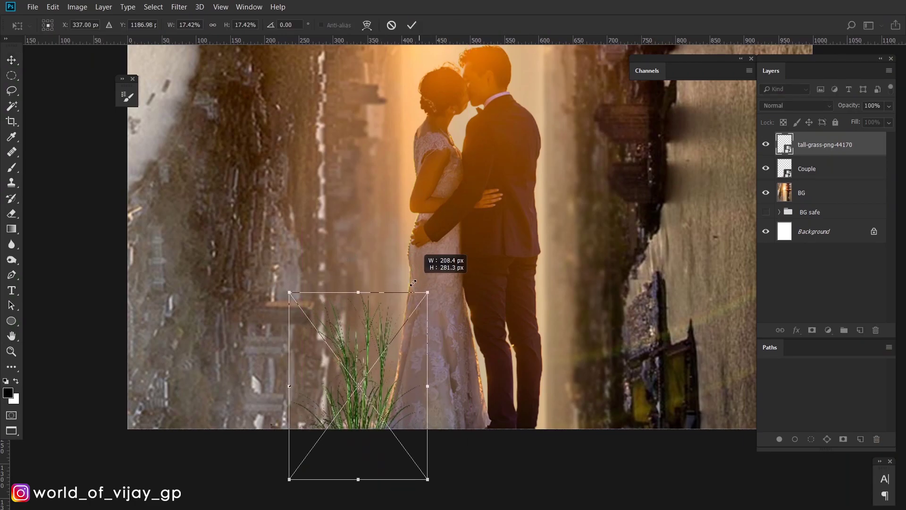
pyautogui.moveTo(442, 265); pyautogui.dragTo(425, 297)
pyautogui.moveTo(393, 419); pyautogui.dragTo(395, 399)
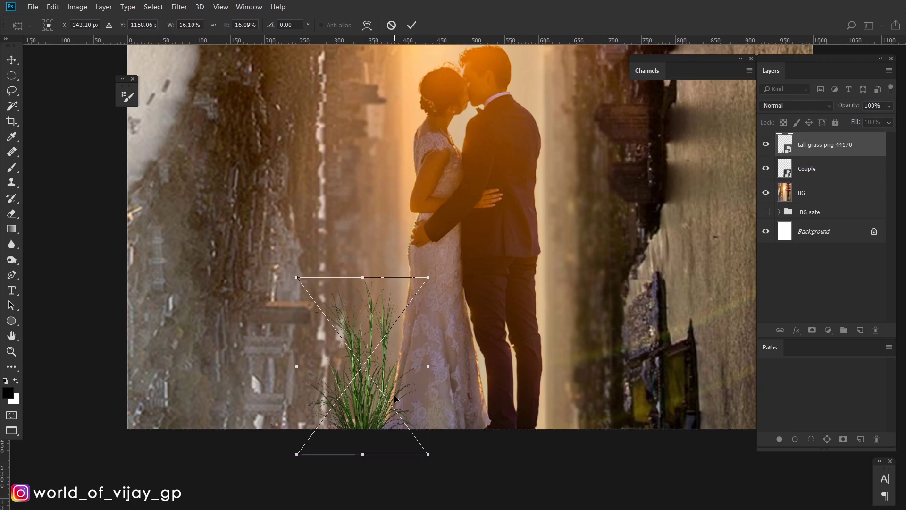
pyautogui.press('Return')
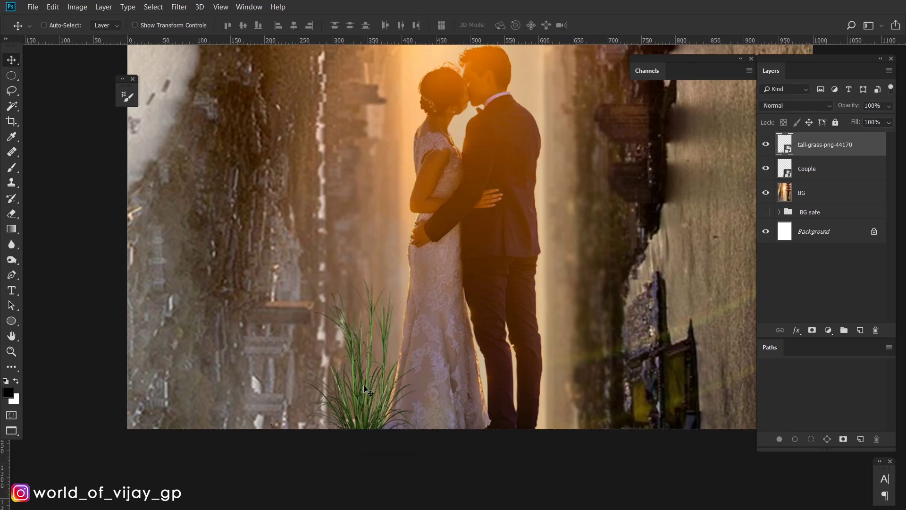
pyautogui.hotkey('ctrl', '0')
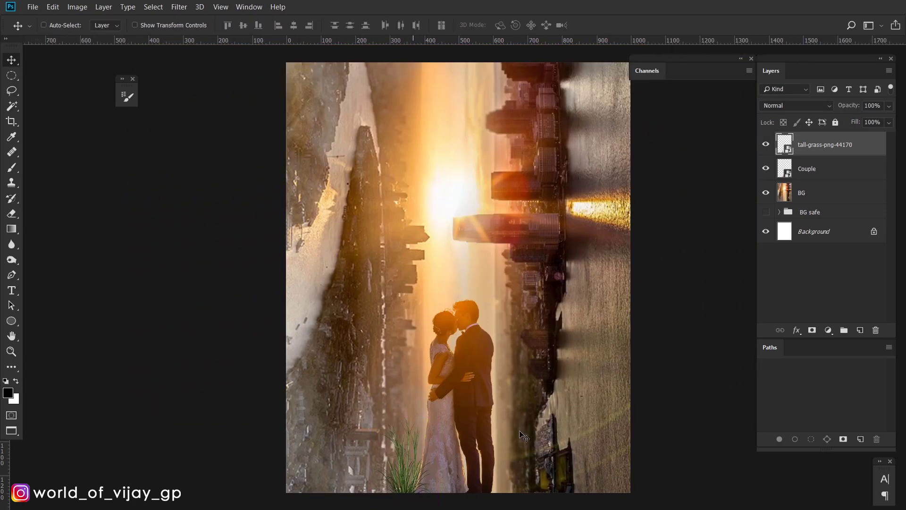
# Rename the grass layer 'g 1' and zoom in on the couple
pyautogui.doubleClick(816, 145)
pyautogui.write('g 1')
pyautogui.press('Return')
pyautogui.scroll(3, 427, 469)
pyautogui.moveTo(427, 469); pyautogui.dragTo(405, 209)
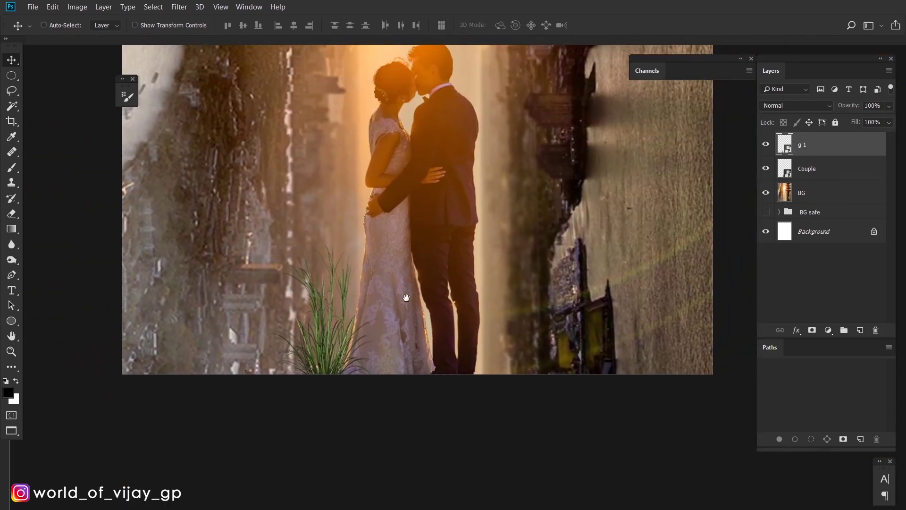
pyautogui.hotkey('ctrl', 'r')
pyautogui.scroll(1, 422, 278)
pyautogui.moveTo(422, 278); pyautogui.dragTo(414, 334)
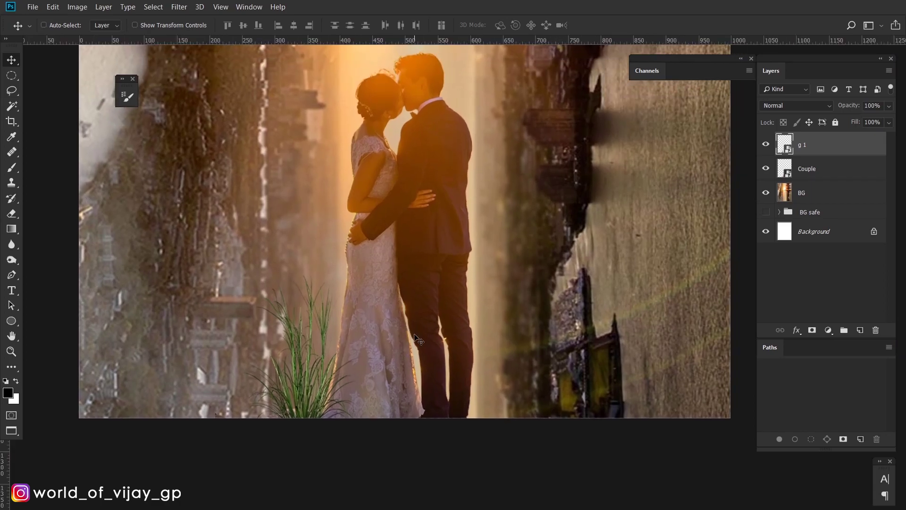
# Duplicate grass clumps along the bottom, flipping one copy horizontally and positioning it
pyautogui.moveTo(303, 378)
pyautogui.mouseDown()
pyautogui.moveTo(581, 383)
pyautogui.moveTo(468, 378)
pyautogui.mouseUp()
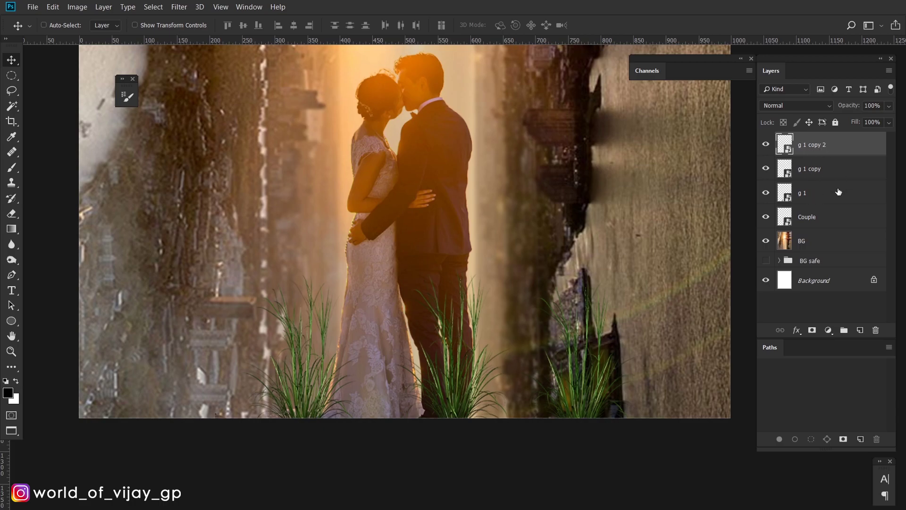
pyautogui.moveTo(540, 336)
pyautogui.mouseDown()
pyautogui.moveTo(510, 365)
pyautogui.moveTo(248, 371)
pyautogui.moveTo(345, 373)
pyautogui.moveTo(335, 372)
pyautogui.moveTo(549, 400)
pyautogui.moveTo(517, 390)
pyautogui.moveTo(560, 341)
pyautogui.moveTo(628, 380)
pyautogui.moveTo(667, 353)
pyautogui.moveTo(536, 365)
pyautogui.moveTo(514, 355)
pyautogui.moveTo(444, 375)
pyautogui.mouseUp()
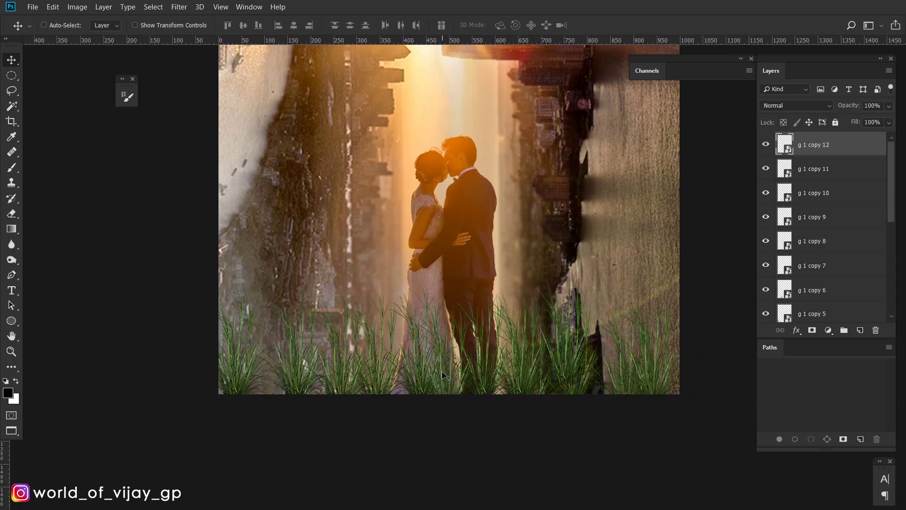
pyautogui.hotkey('ctrl', 't')
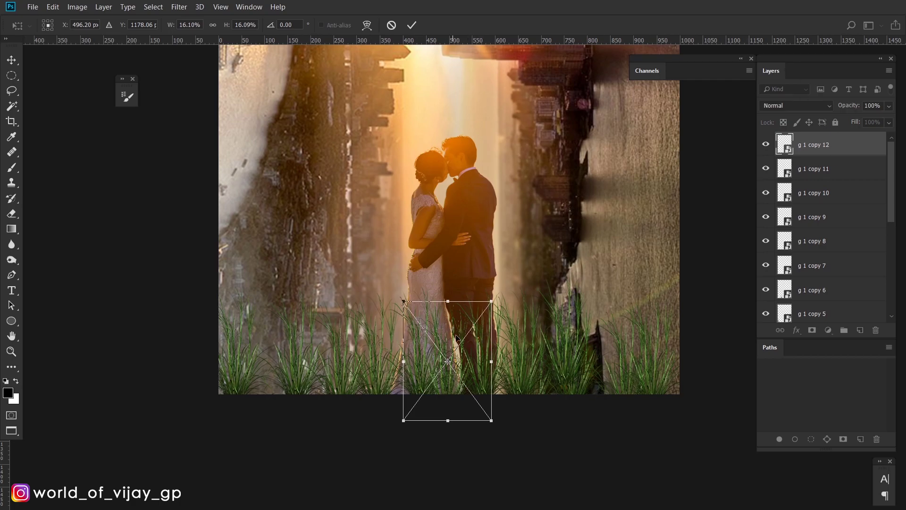
pyautogui.rightClick(449, 322)
pyautogui.click(512, 460)
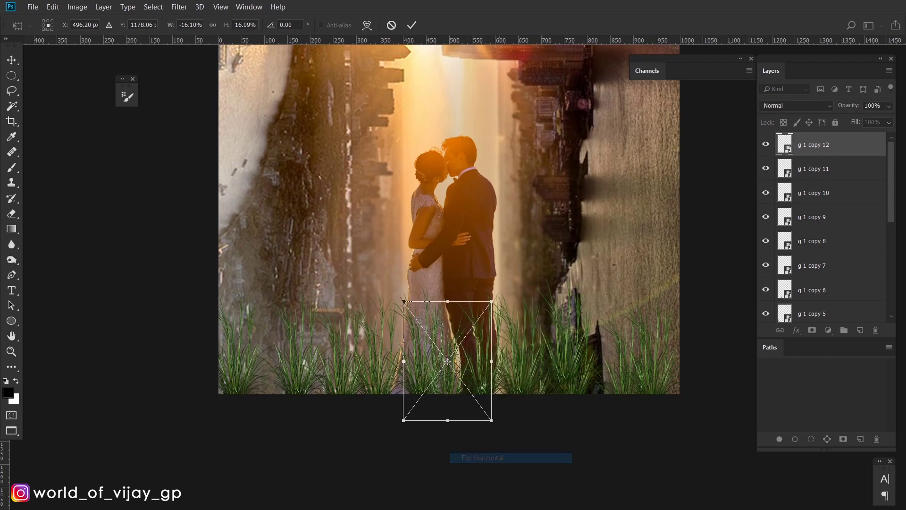
pyautogui.moveTo(461, 364); pyautogui.dragTo(525, 375)
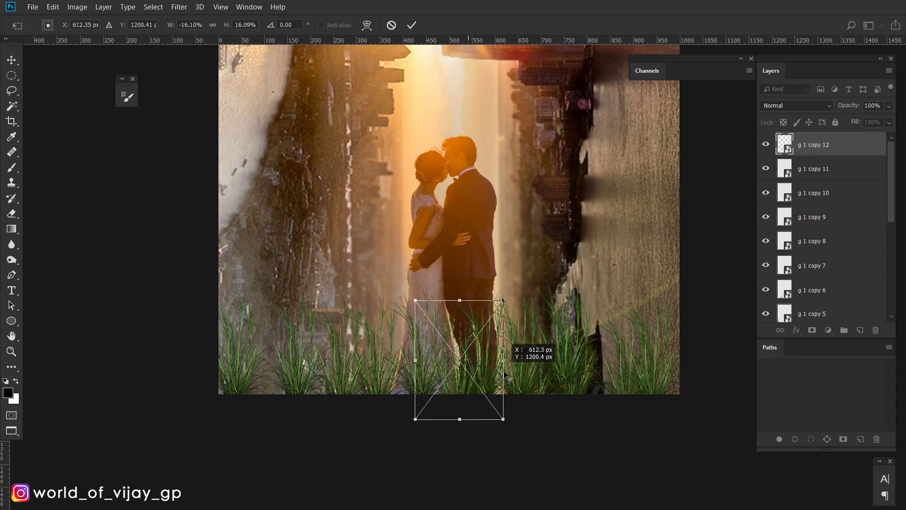
pyautogui.moveTo(526, 374)
pyautogui.mouseDown()
pyautogui.moveTo(502, 368)
pyautogui.moveTo(504, 358)
pyautogui.moveTo(610, 370)
pyautogui.moveTo(528, 372)
pyautogui.moveTo(485, 359)
pyautogui.moveTo(352, 376)
pyautogui.moveTo(277, 372)
pyautogui.moveTo(233, 350)
pyautogui.moveTo(378, 367)
pyautogui.moveTo(431, 150)
pyautogui.mouseUp()
pyautogui.press('Return')
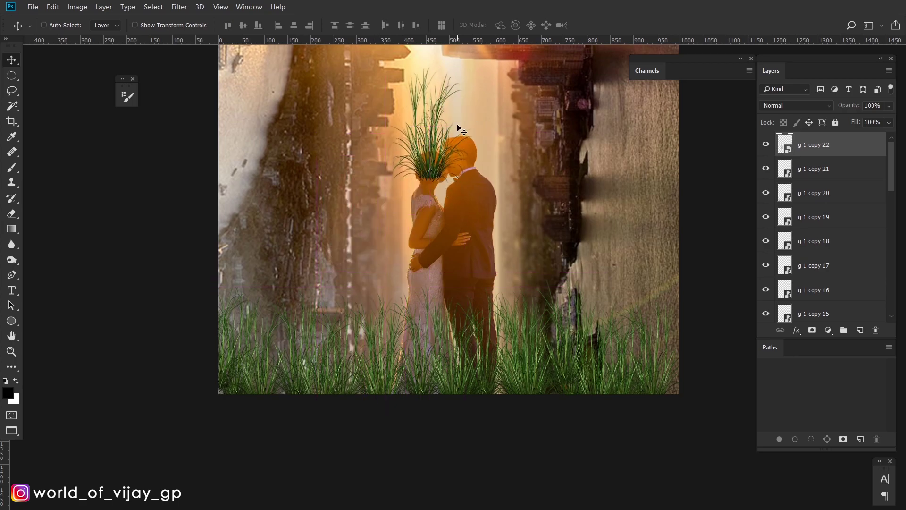
# Warp the grass clump into a wide, fanned-out shape
pyautogui.scroll(3, 457, 131)
pyautogui.scroll(2, 497, 125)
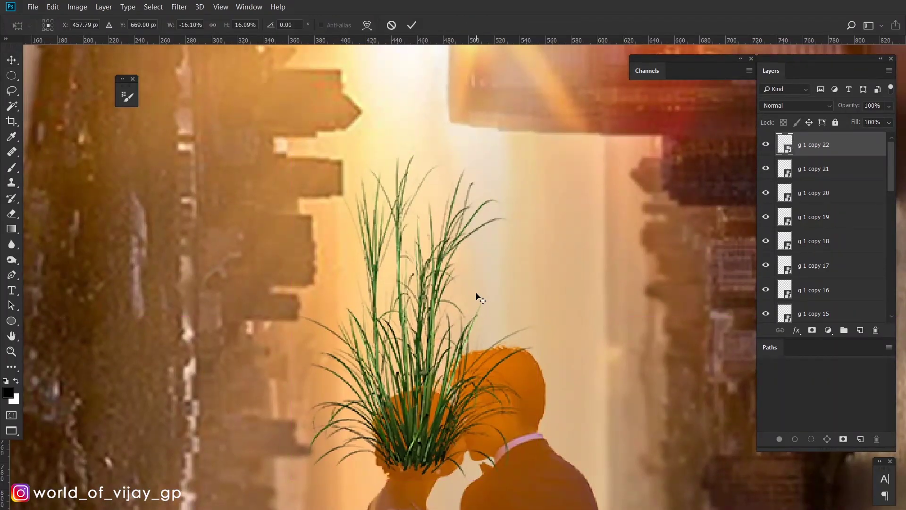
pyautogui.hotkey('ctrl', 't')
pyautogui.rightClick(457, 227)
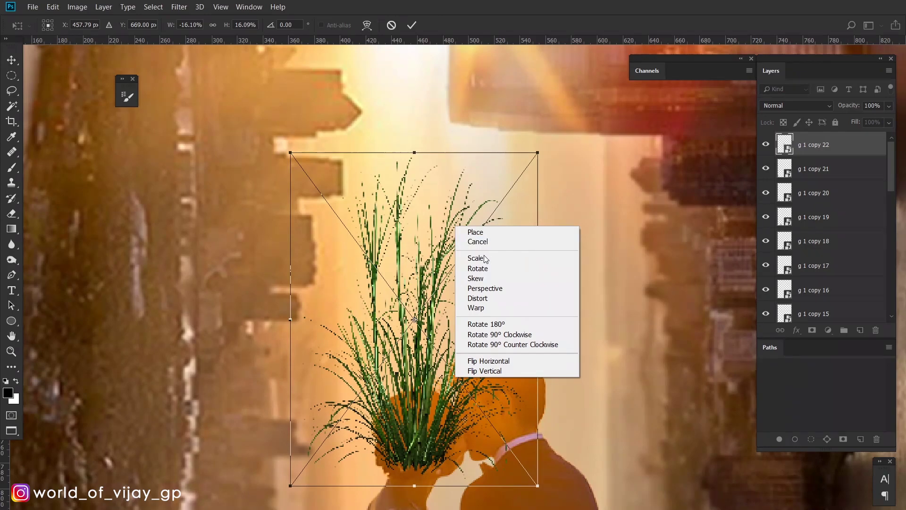
pyautogui.click(476, 307)
pyautogui.moveTo(291, 153)
pyautogui.mouseDown()
pyautogui.moveTo(105, 151)
pyautogui.moveTo(96, 168)
pyautogui.mouseUp()
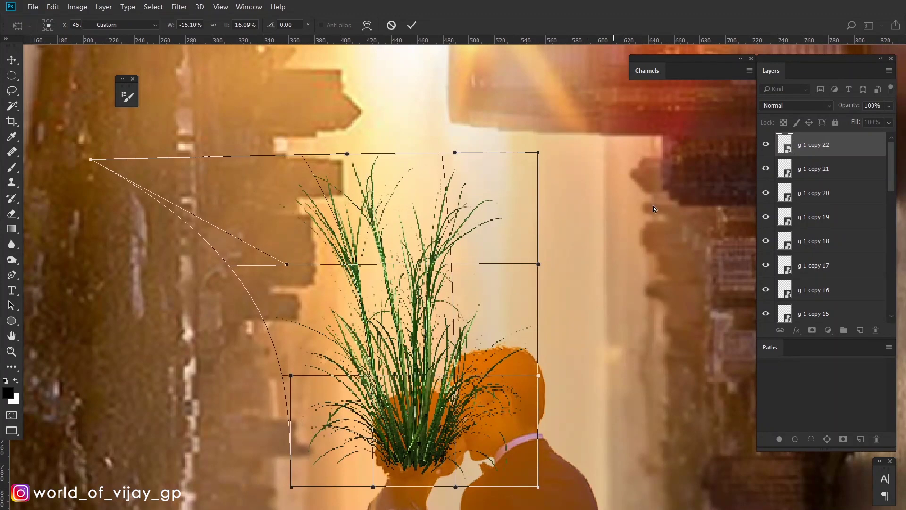
pyautogui.moveTo(539, 153); pyautogui.dragTo(623, 238)
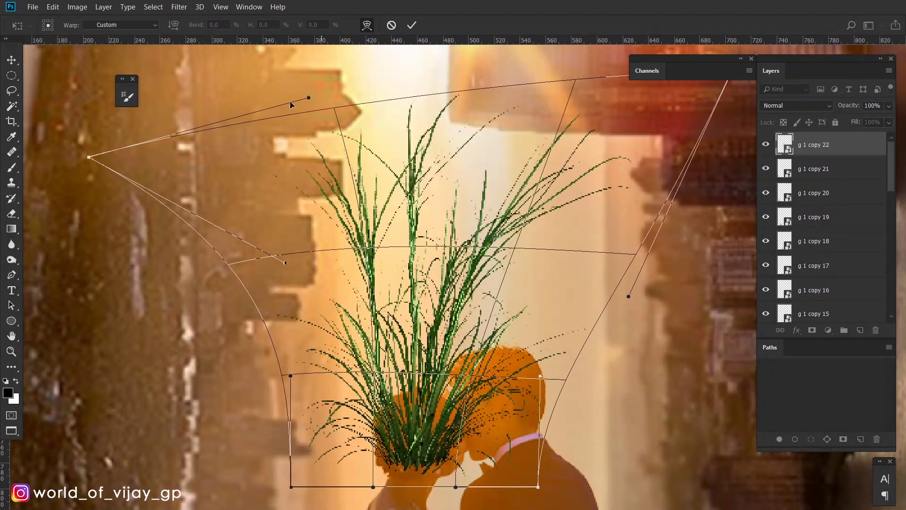
pyautogui.moveTo(352, 151); pyautogui.dragTo(303, 90)
pyautogui.hotkey('ctrl', '-')
pyautogui.moveTo(503, 339)
pyautogui.mouseDown()
pyautogui.moveTo(537, 324)
pyautogui.moveTo(414, 276)
pyautogui.mouseUp()
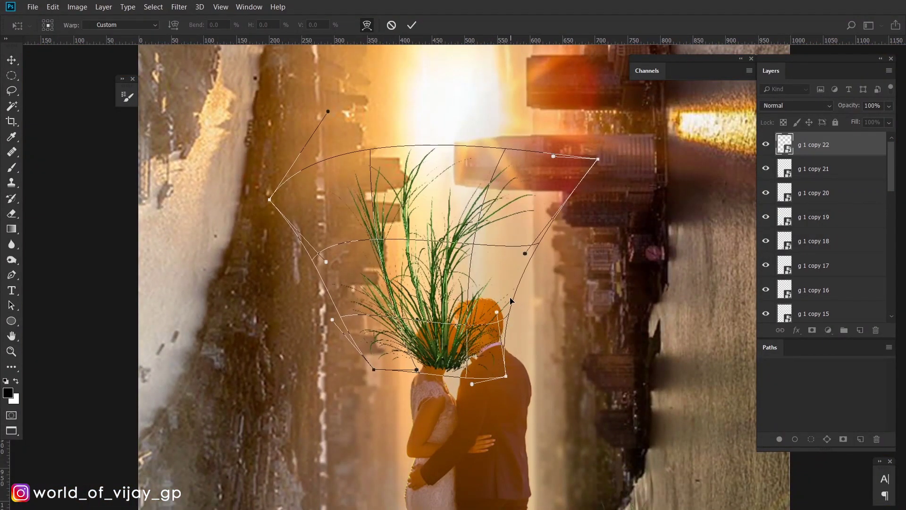
pyautogui.press('Return')
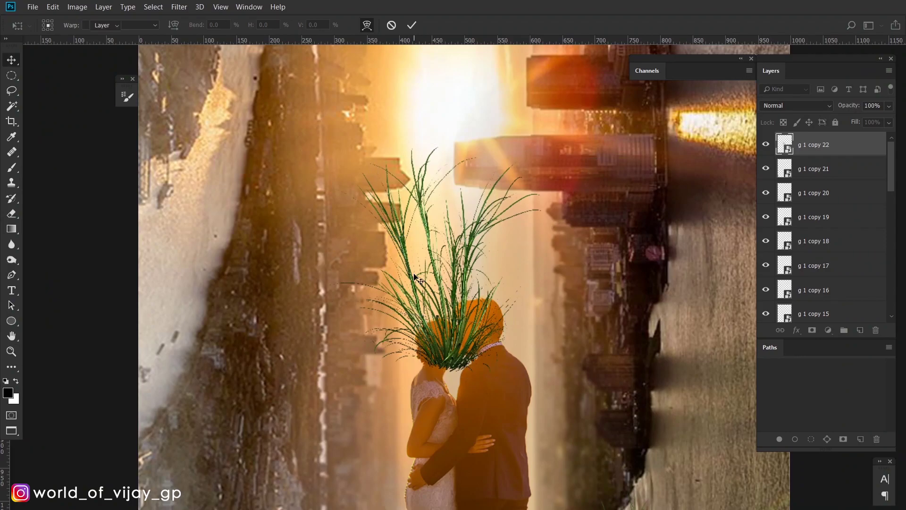
# Move the warped grass to the bottom edge and duplicate copies along it, up to 'g 1 copy 31'
pyautogui.hotkey('ctrl', '-')
pyautogui.hotkey('ctrl', '-')
pyautogui.moveTo(451, 313)
pyautogui.mouseDown()
pyautogui.moveTo(395, 223)
pyautogui.moveTo(379, 370)
pyautogui.moveTo(345, 368)
pyautogui.mouseUp()
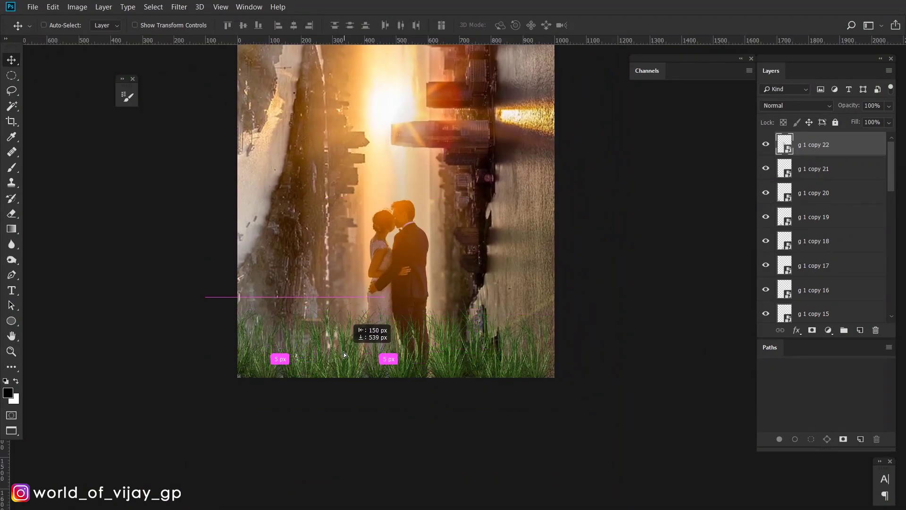
pyautogui.hotkey('ctrl', 't')
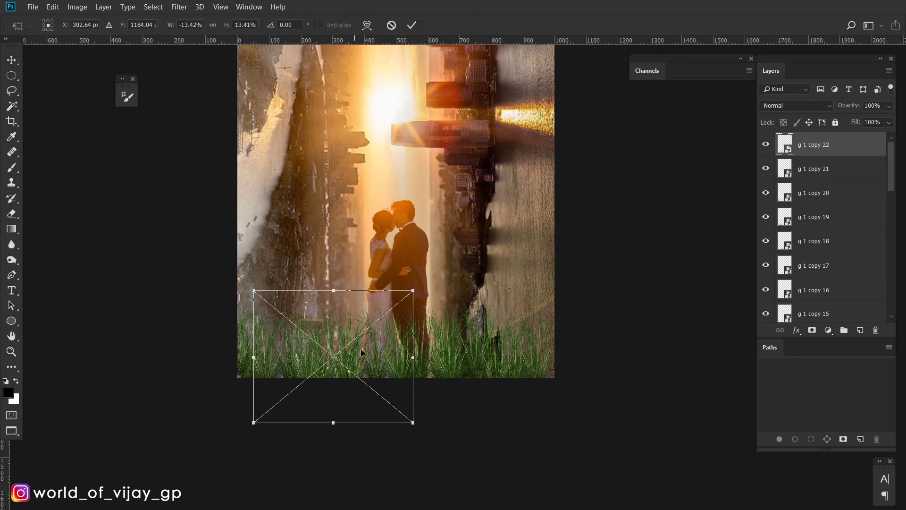
pyautogui.press('Return')
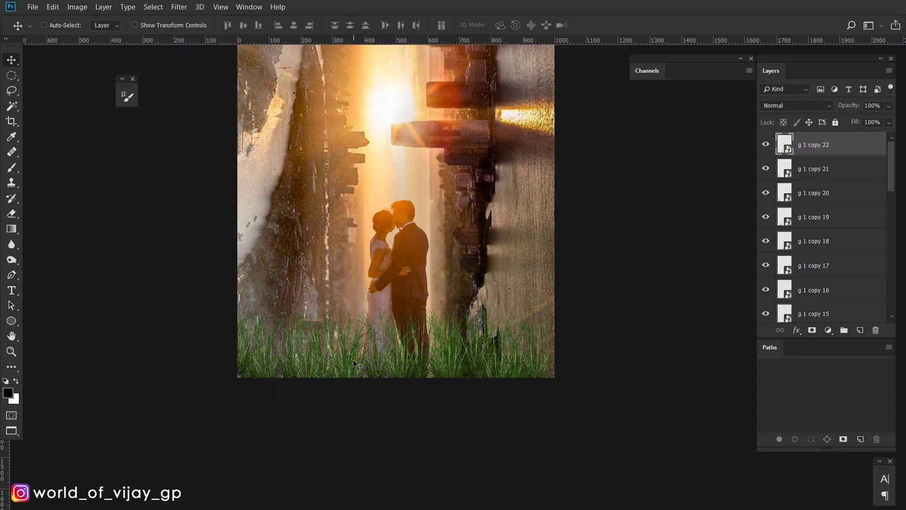
pyautogui.moveTo(334, 368)
pyautogui.mouseDown()
pyautogui.moveTo(515, 371)
pyautogui.moveTo(260, 364)
pyautogui.moveTo(271, 363)
pyautogui.mouseUp()
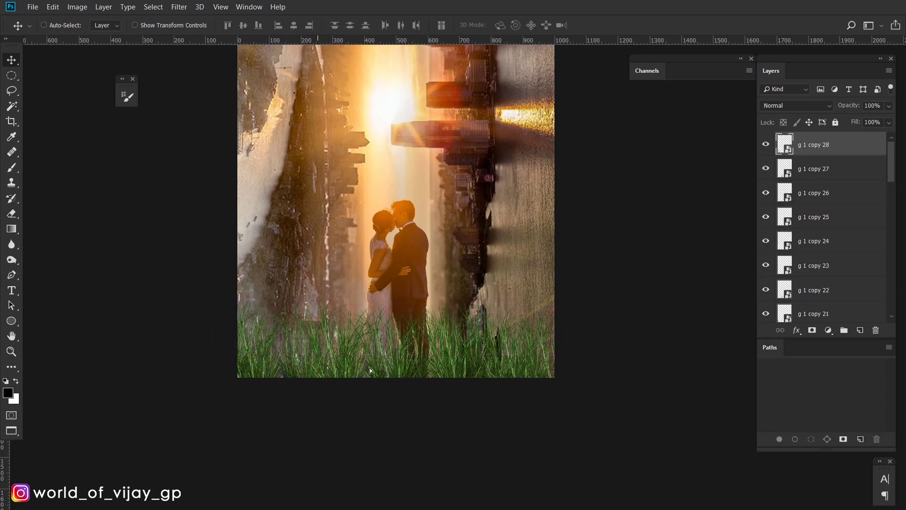
pyautogui.moveTo(369, 367)
pyautogui.mouseDown()
pyautogui.moveTo(455, 363)
pyautogui.moveTo(438, 373)
pyautogui.mouseUp()
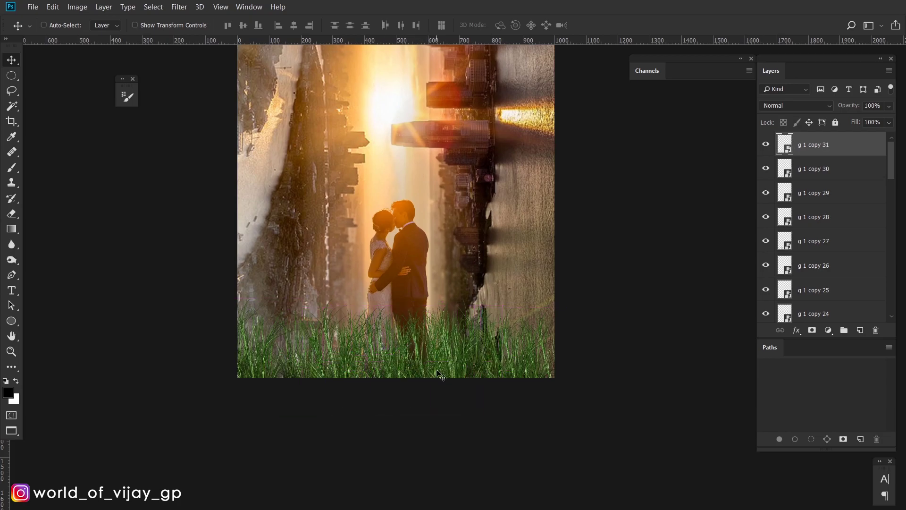
# Select layers 'g 1 copy 31' through 'g 1' and merge them into one
pyautogui.scroll(3, 438, 373)
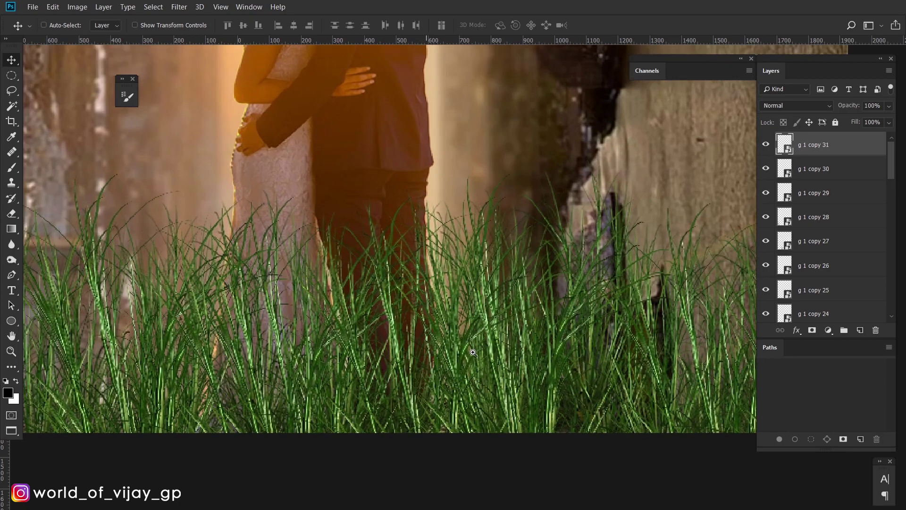
pyautogui.scroll(-2, 492, 379)
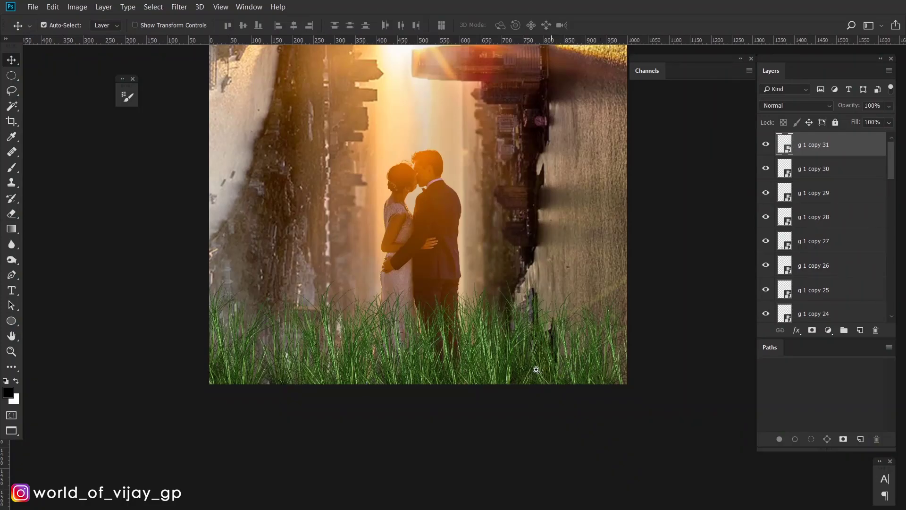
pyautogui.scroll(-1, 533, 357)
pyautogui.scroll(1, 538, 349)
pyautogui.scroll(2, 545, 340)
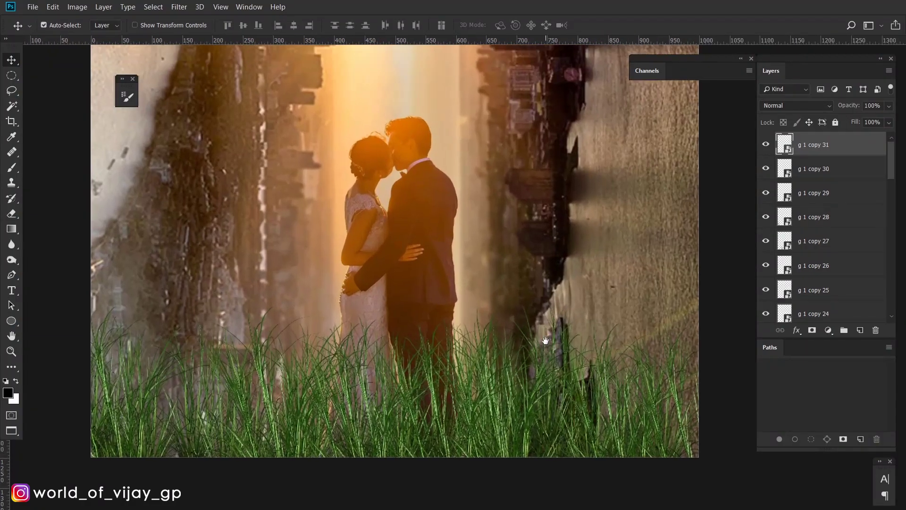
pyautogui.scroll(-2, 851, 192)
pyautogui.scroll(2, 851, 193)
pyautogui.scroll(-2, 850, 192)
pyautogui.scroll(-5, 850, 194)
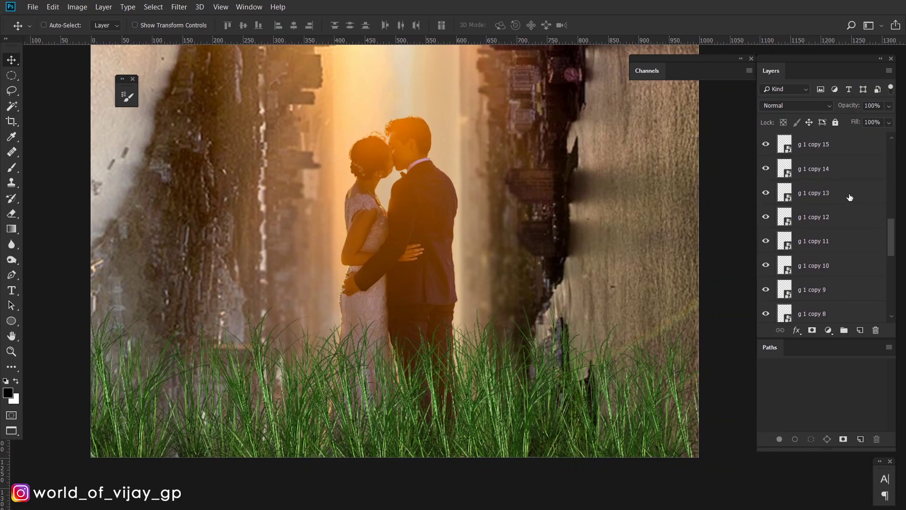
pyautogui.scroll(-2, 850, 196)
pyautogui.scroll(-3, 850, 199)
pyautogui.scroll(-2, 851, 198)
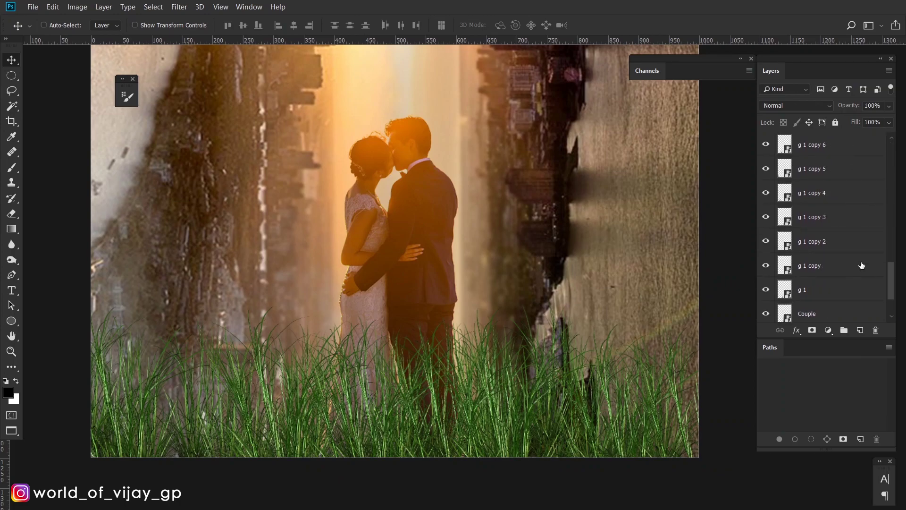
pyautogui.keyDown('shift'); pyautogui.click(845, 289); pyautogui.keyUp('shift')
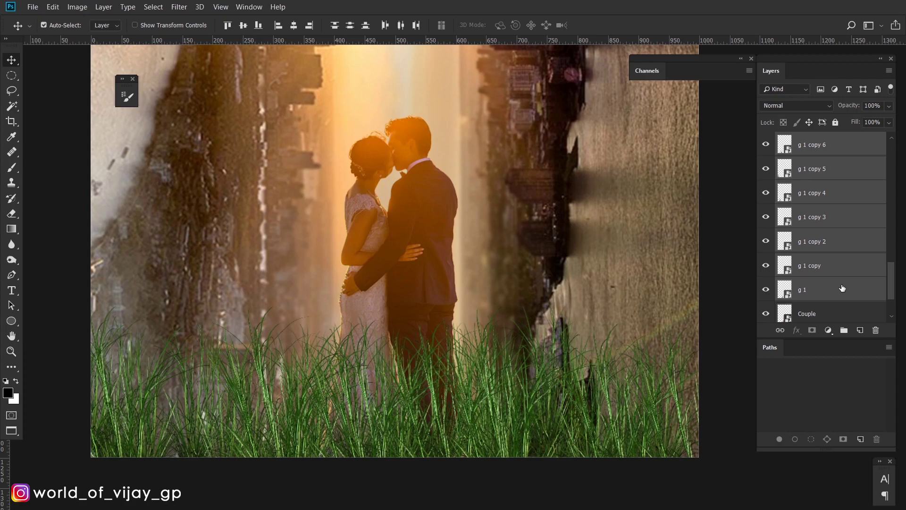
pyautogui.hotkey('ctrl', 'e')
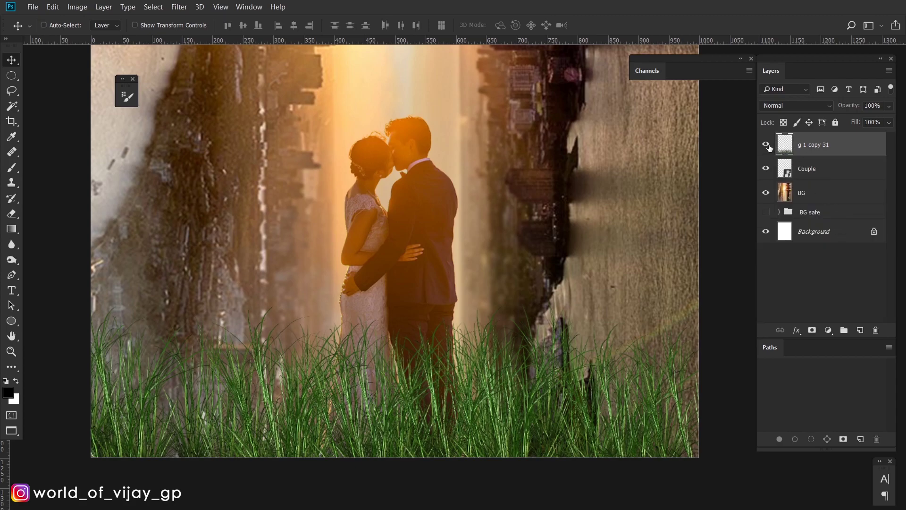
# Check and nudge the merged grass into place, then rename the layer 'grass'
pyautogui.click(766, 144)
pyautogui.moveTo(401, 453); pyautogui.dragTo(374, 401)
pyautogui.write('grass')
pyautogui.press('Return')
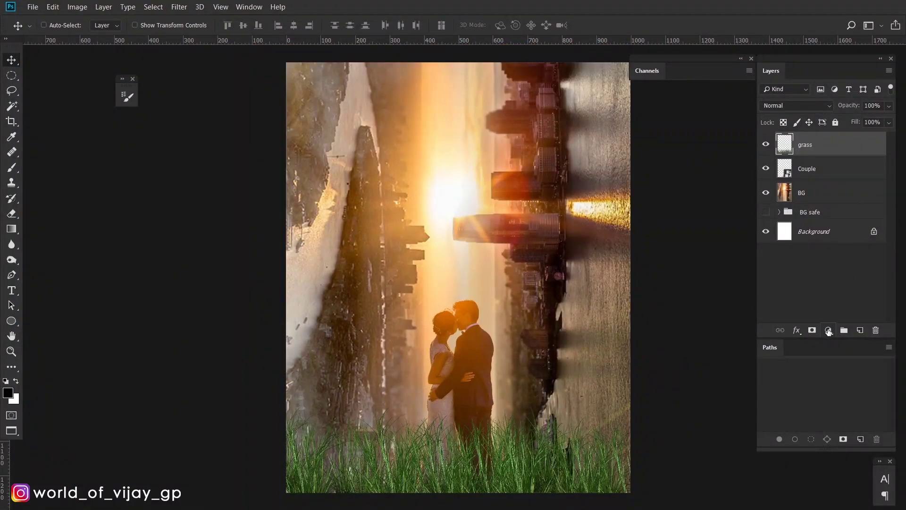
# Add a Hue/Saturation adjustment clipped to the grass with Saturation -15
pyautogui.click(828, 329)
pyautogui.click(834, 217)
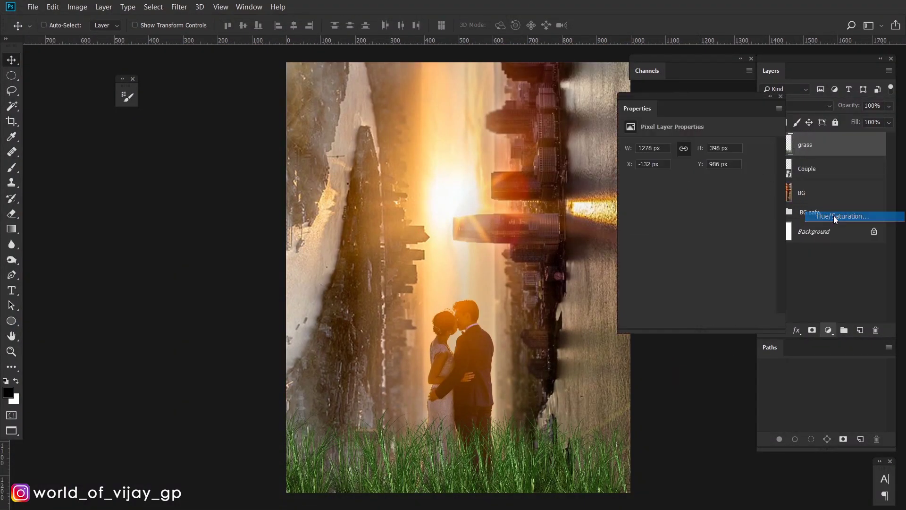
pyautogui.click(698, 322)
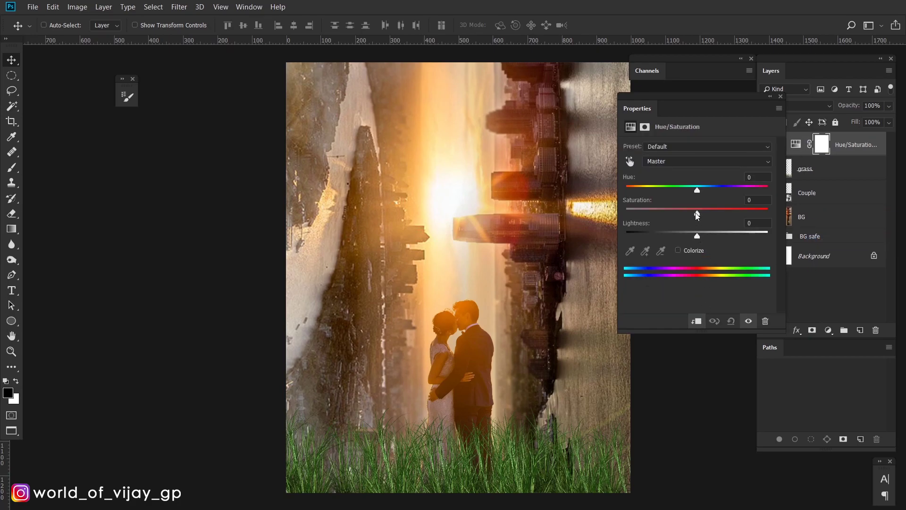
pyautogui.moveTo(698, 216); pyautogui.dragTo(689, 213)
pyautogui.click(782, 96)
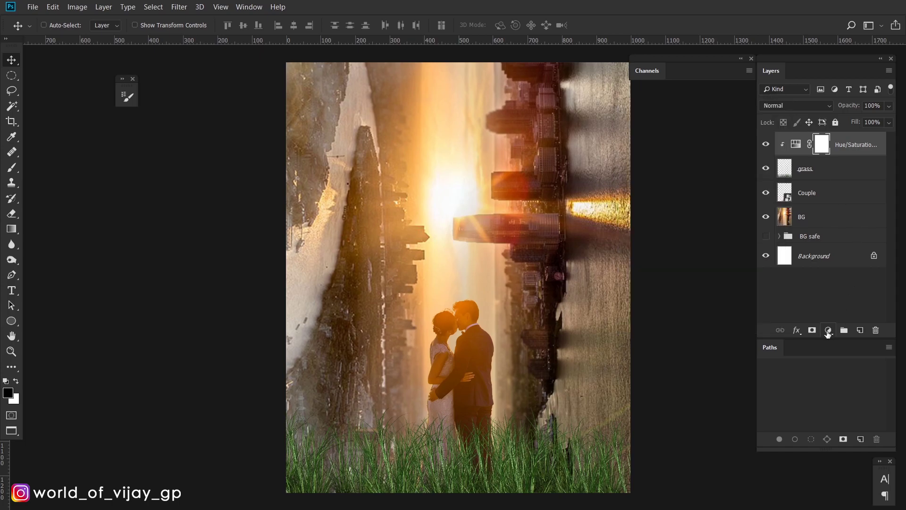
# Add a clipped Color Balance with Cyan/Red +72 and Yellow/Blue -17 to warm the grass
pyautogui.click(828, 331)
pyautogui.click(833, 228)
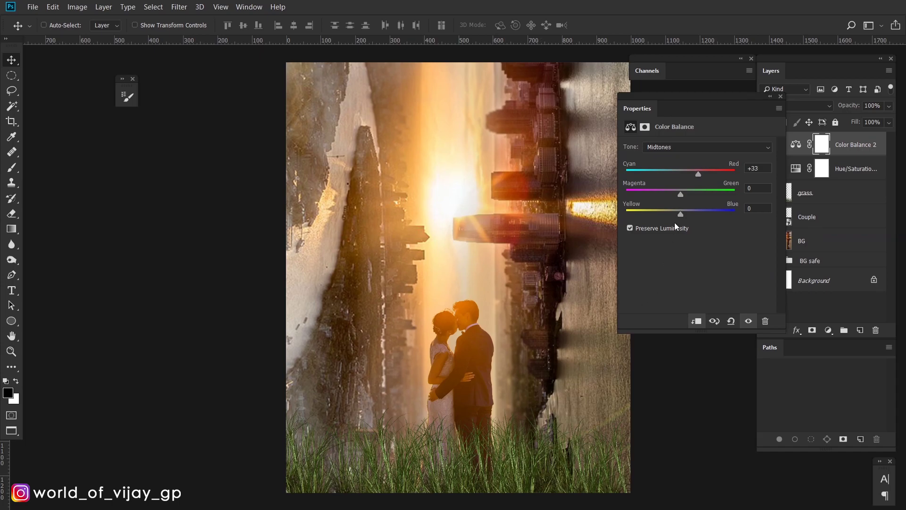
pyautogui.moveTo(667, 214); pyautogui.dragTo(671, 213)
pyautogui.moveTo(700, 174); pyautogui.dragTo(715, 172)
pyautogui.click(781, 96)
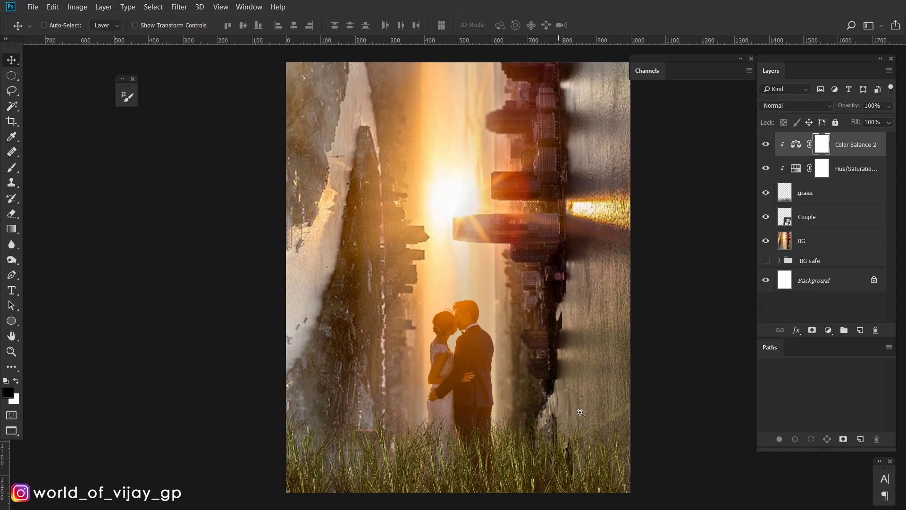
pyautogui.scroll(1, 499, 346)
pyautogui.scroll(1, 499, 346)
pyautogui.scroll(1, 500, 346)
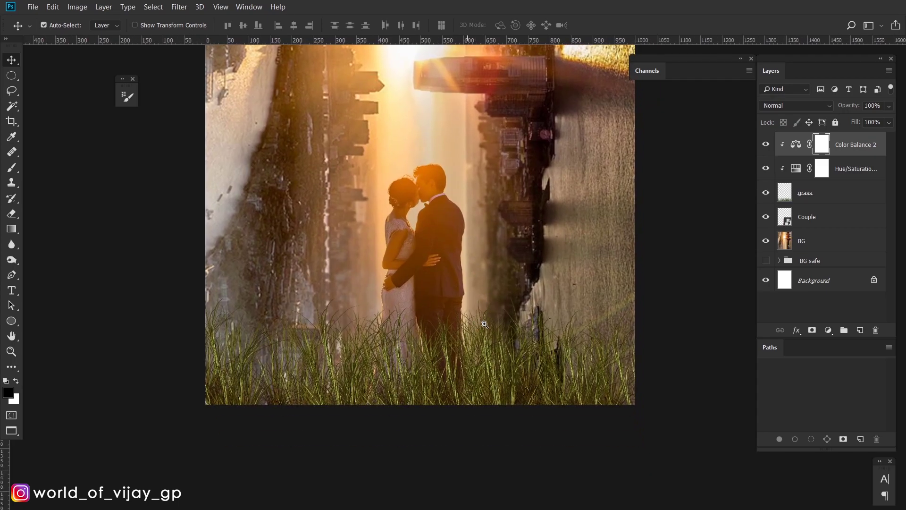
pyautogui.scroll(2, 495, 330)
pyautogui.scroll(1, 487, 301)
pyautogui.scroll(1, 487, 300)
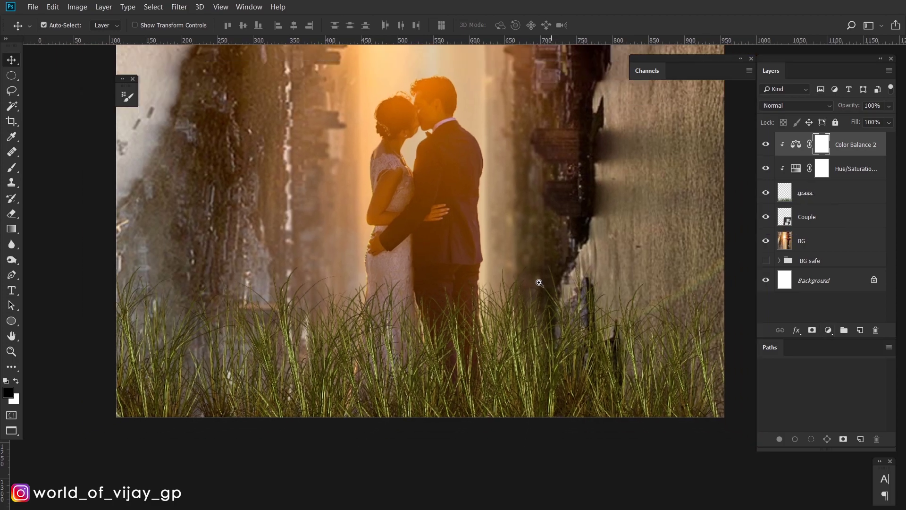
pyautogui.moveTo(735, 237); pyautogui.dragTo(492, 215)
pyautogui.scroll(-3, 492, 215)
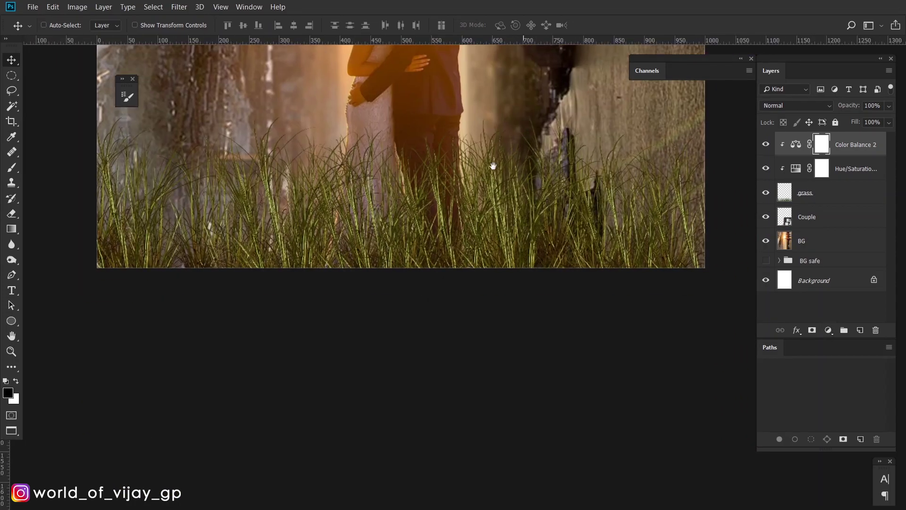
pyautogui.hscroll(-2, 300, 245)
pyautogui.scroll(2, 524, 289)
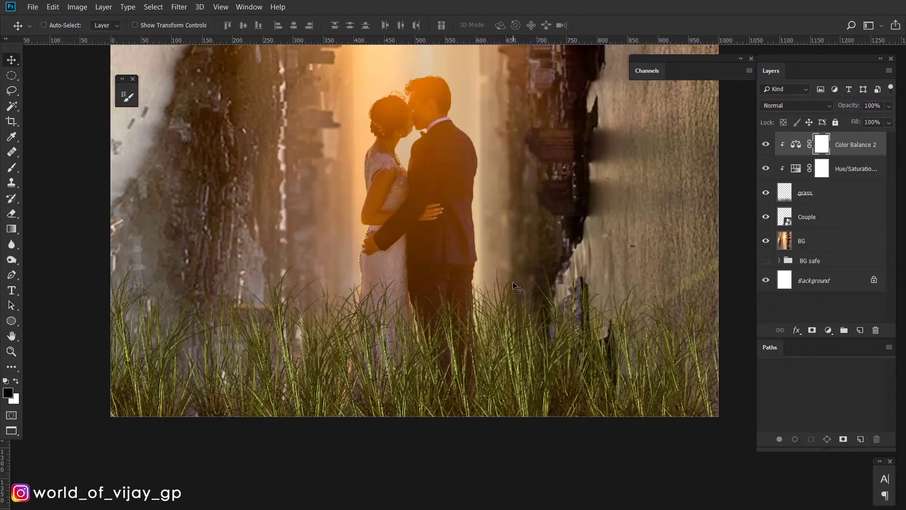
# Add an Inner Shadow to the grass layer and set its angle to 92°
pyautogui.click(828, 202)
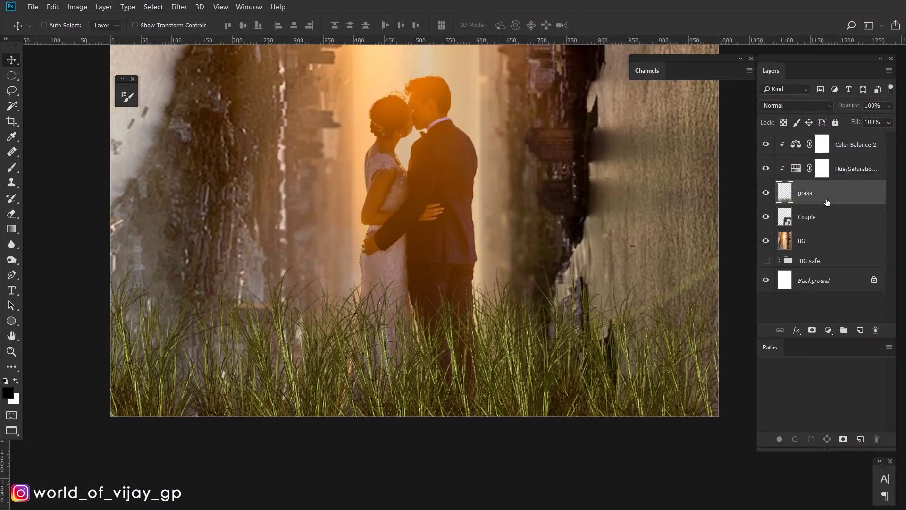
pyautogui.click(797, 331)
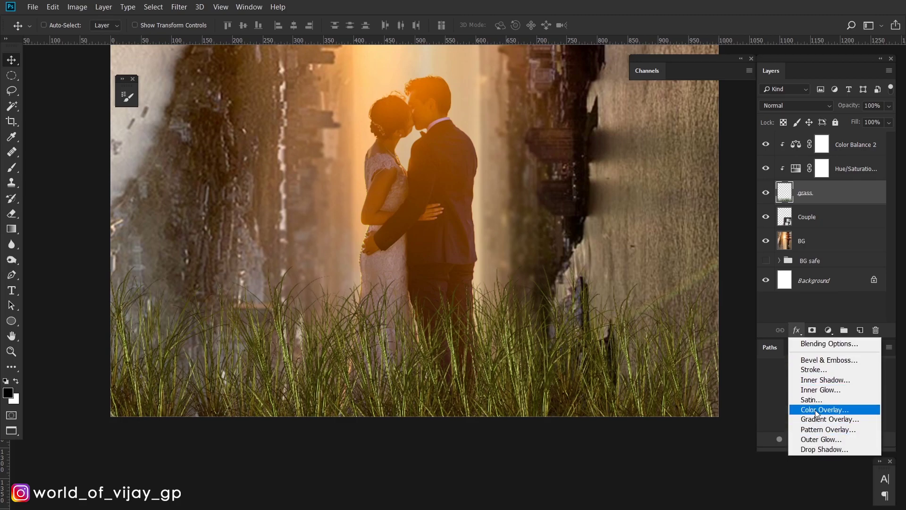
pyautogui.click(824, 380)
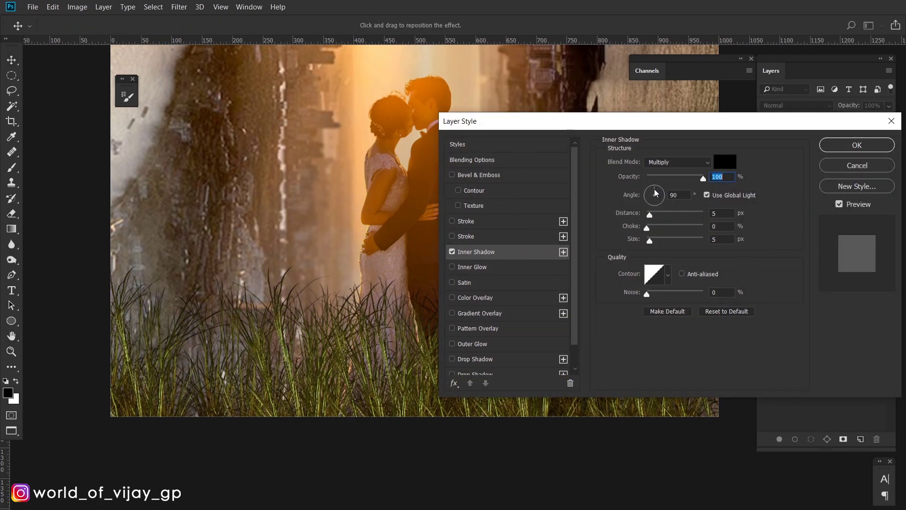
pyautogui.moveTo(656, 193); pyautogui.dragTo(676, 195)
pyautogui.press('BackSpace')
pyautogui.write('92')
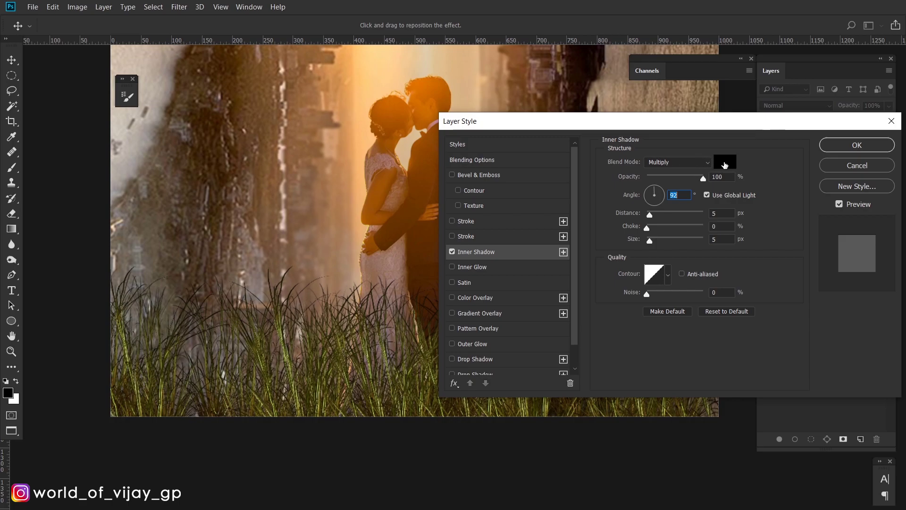
# Give the inner shadow a light-orange colour and try Color Dodge, then Normal blending
pyautogui.click(725, 163)
pyautogui.click(304, 285)
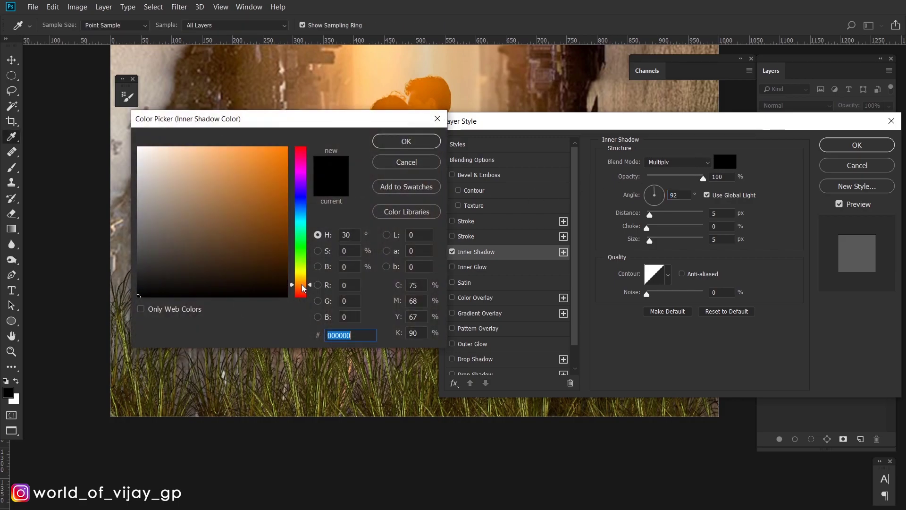
pyautogui.moveTo(305, 284); pyautogui.dragTo(304, 280)
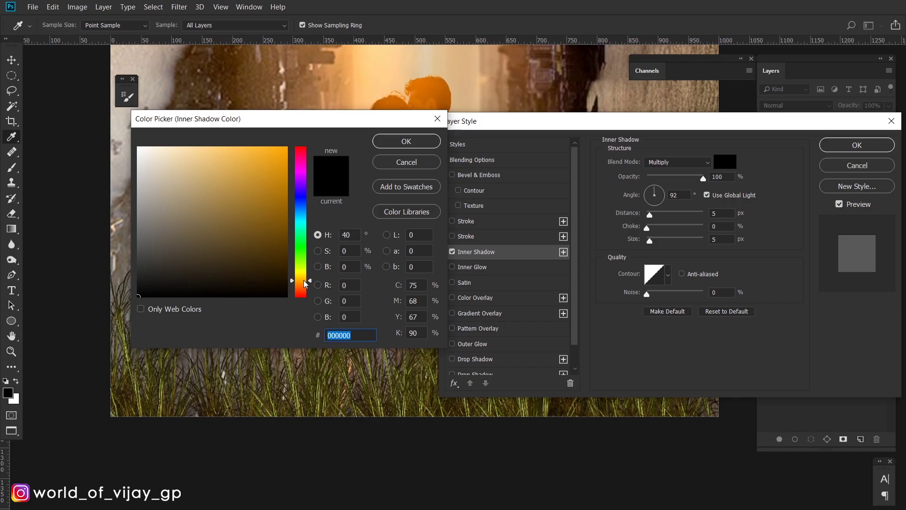
pyautogui.click(240, 151)
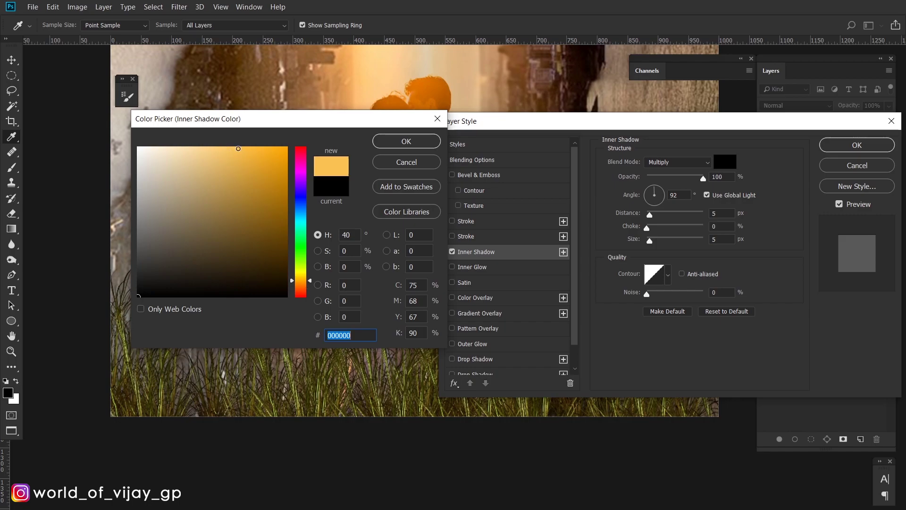
pyautogui.click(407, 141)
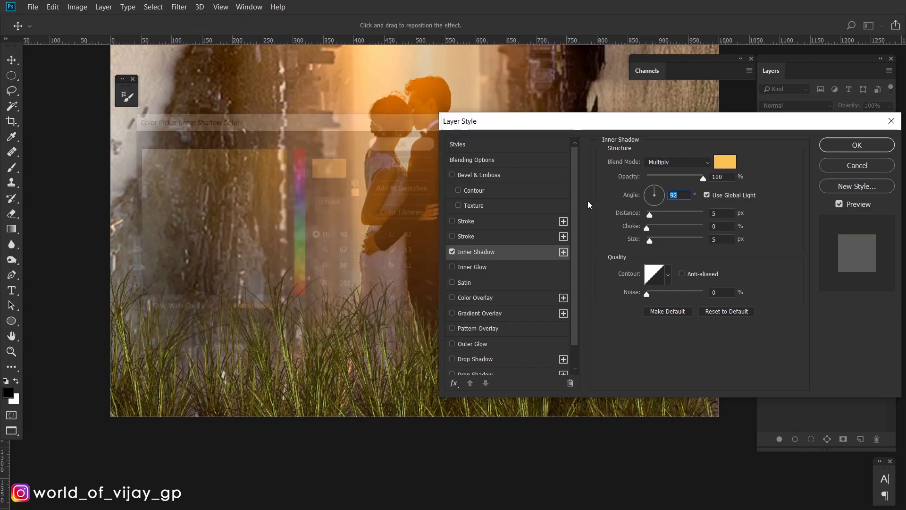
pyautogui.click(676, 161)
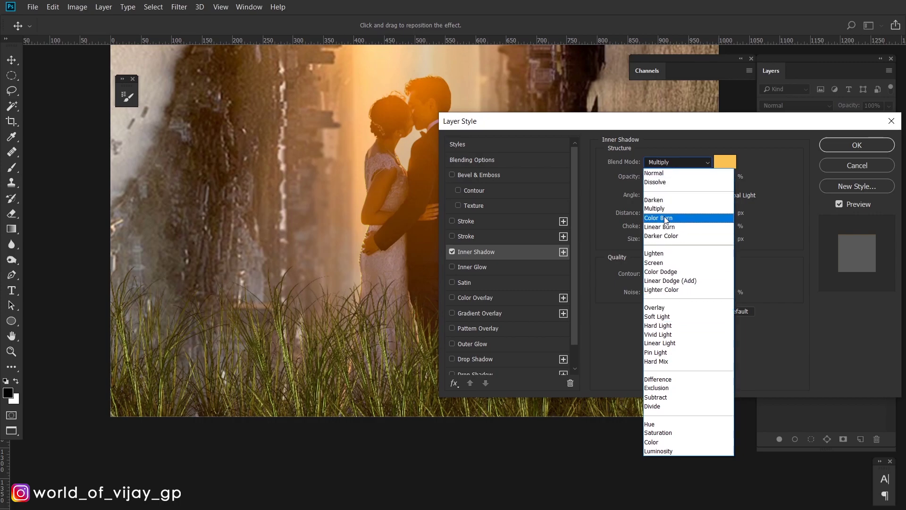
pyautogui.click(670, 271)
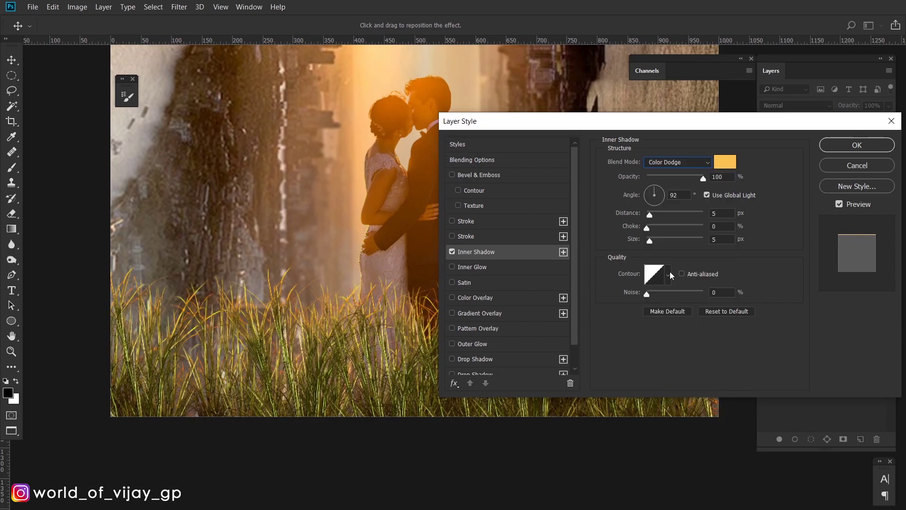
pyautogui.moveTo(687, 124)
pyautogui.mouseDown()
pyautogui.moveTo(584, 401)
pyautogui.moveTo(668, 102)
pyautogui.mouseUp()
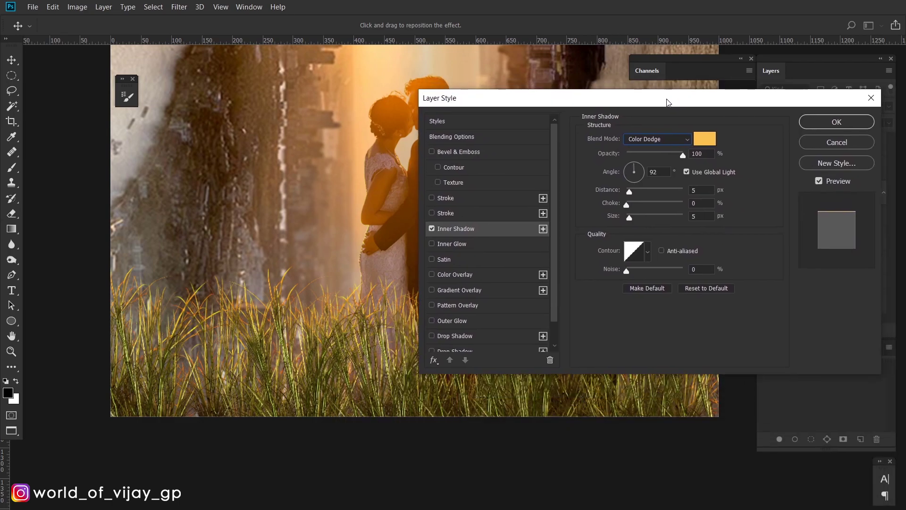
pyautogui.click(650, 139)
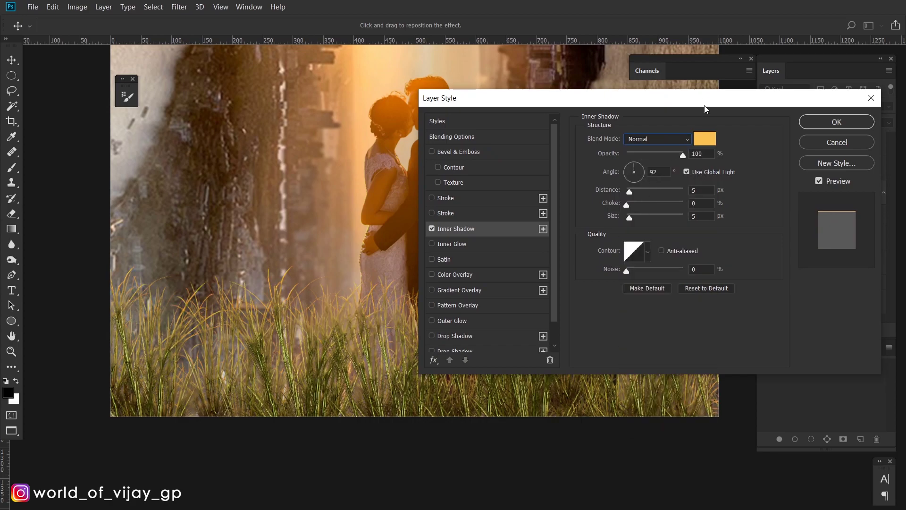
pyautogui.moveTo(705, 104)
pyautogui.mouseDown()
pyautogui.moveTo(659, 433)
pyautogui.moveTo(688, 258)
pyautogui.moveTo(698, 80)
pyautogui.mouseUp()
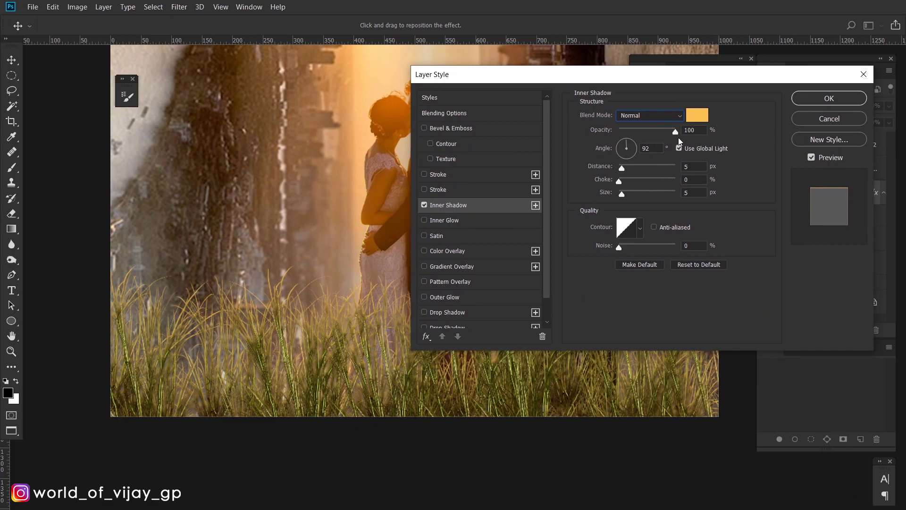
# Set shadow opacity 78%, a paler orange colour, distance 0, and Color Dodge blending
pyautogui.moveTo(675, 132); pyautogui.dragTo(650, 133)
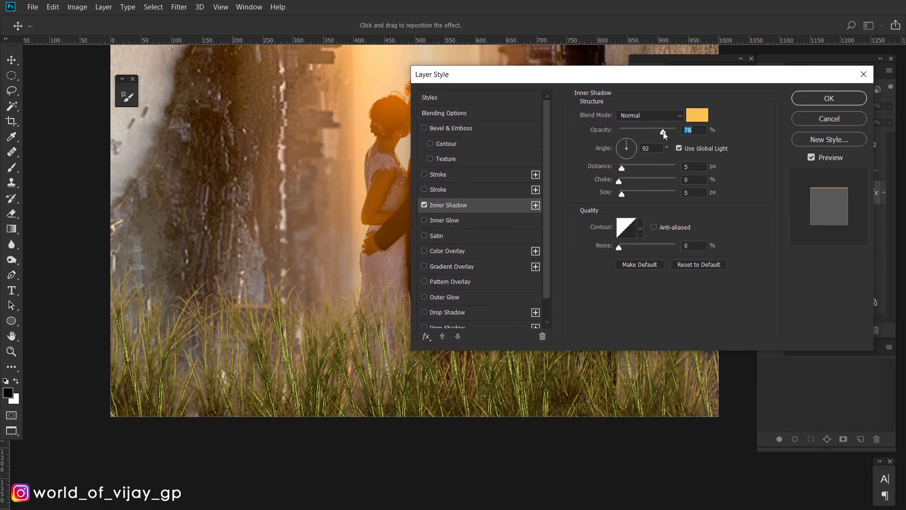
pyautogui.click(698, 118)
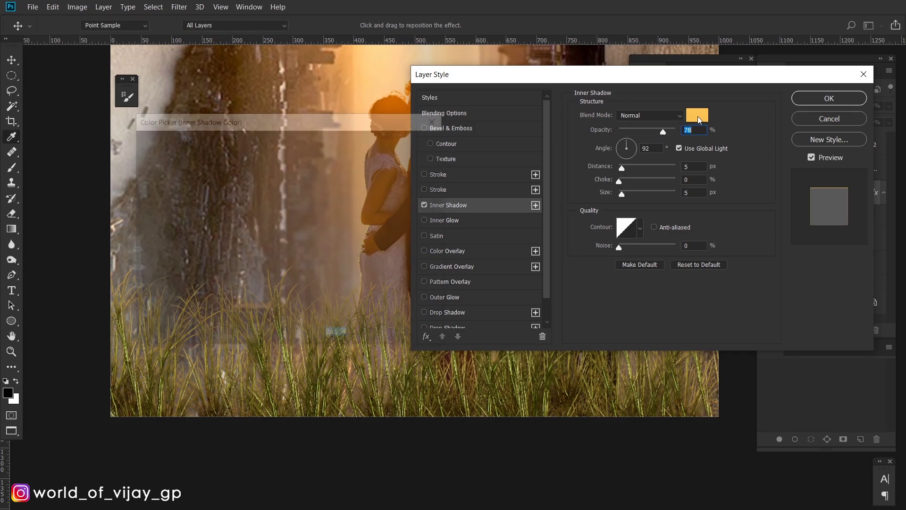
pyautogui.click(203, 148)
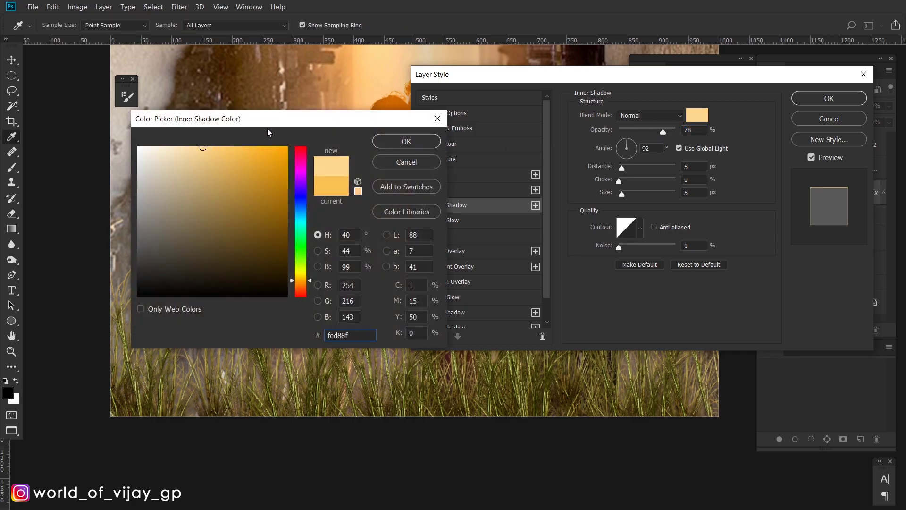
pyautogui.moveTo(266, 127); pyautogui.dragTo(686, 84)
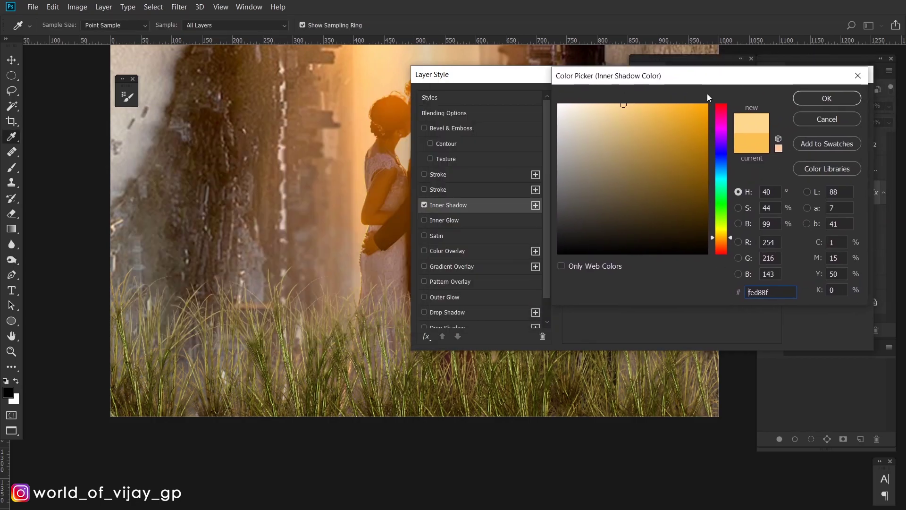
pyautogui.click(644, 106)
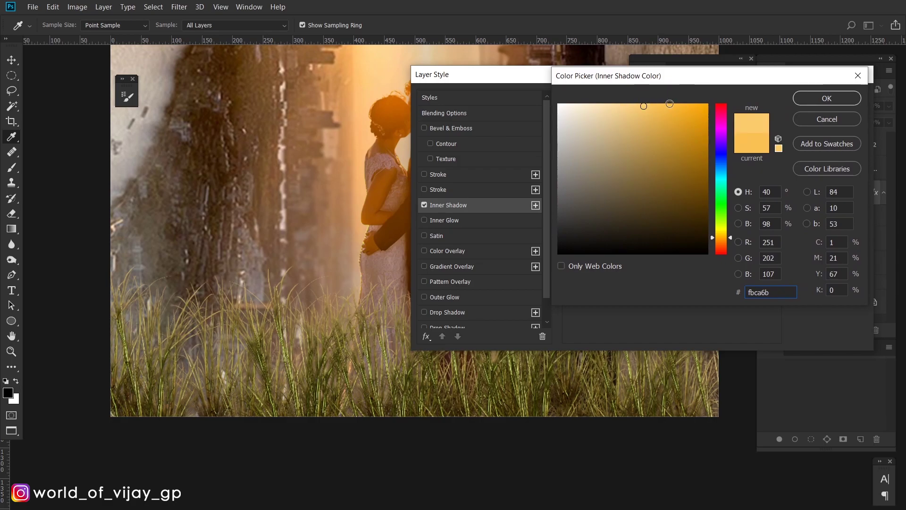
pyautogui.click(827, 99)
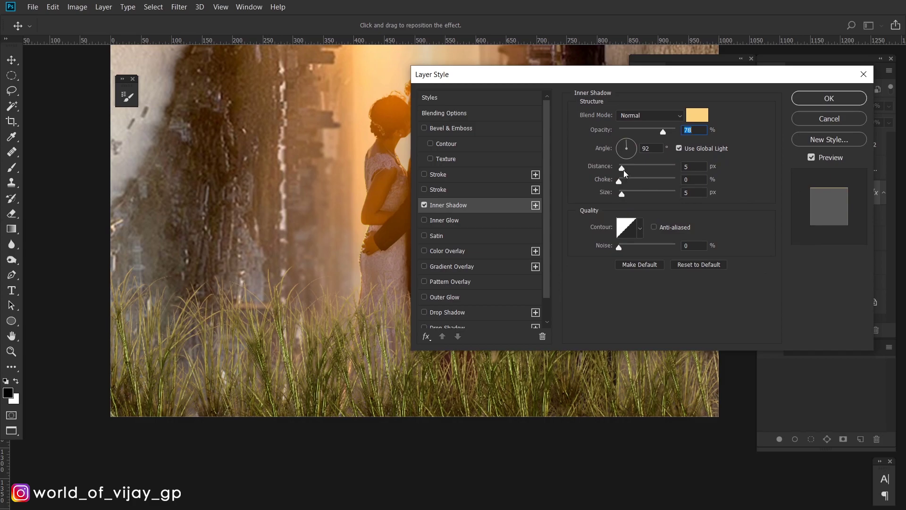
pyautogui.moveTo(624, 171)
pyautogui.mouseDown()
pyautogui.moveTo(602, 166)
pyautogui.moveTo(623, 185)
pyautogui.mouseUp()
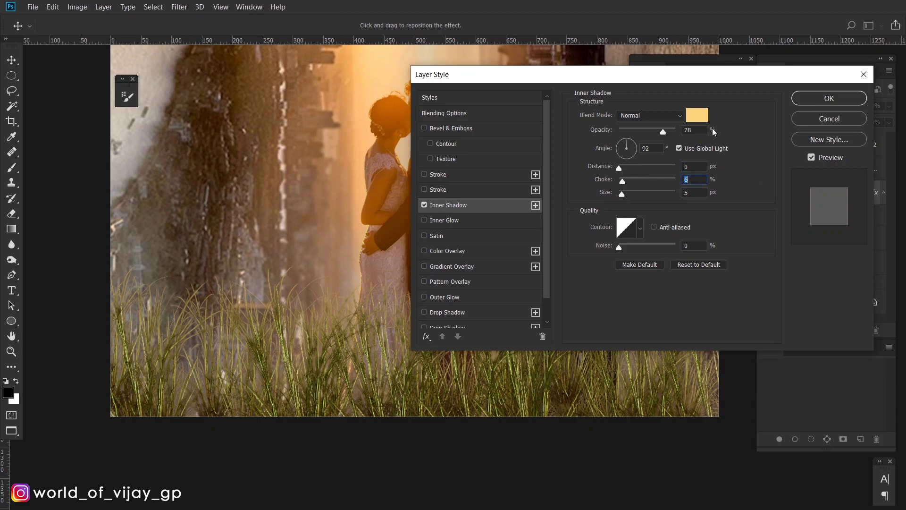
pyautogui.click(650, 115)
pyautogui.click(641, 222)
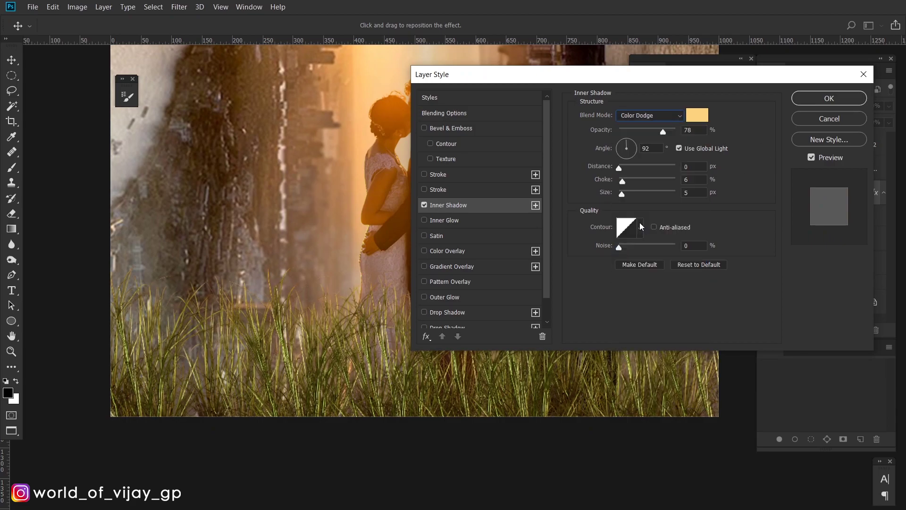
# Apply the inner shadow to the grass and scroll through the Layers panel
pyautogui.click(835, 103)
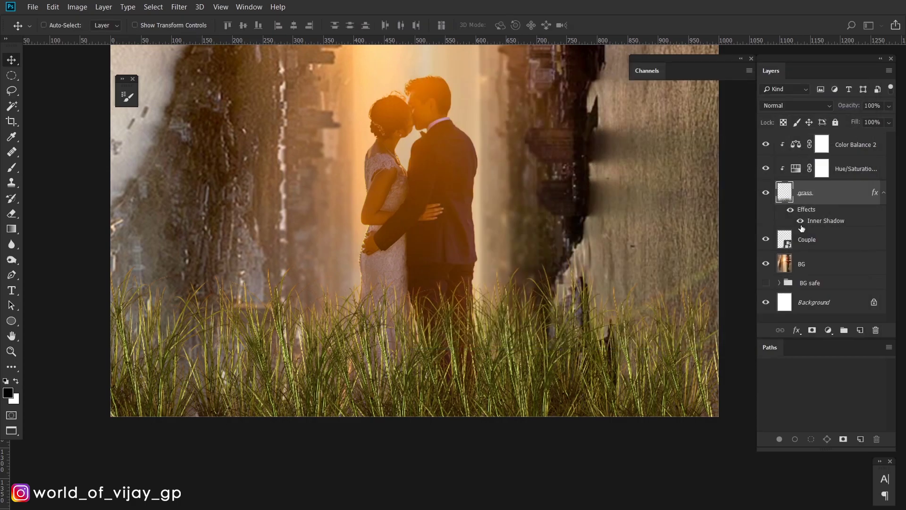
pyautogui.scroll(5, 646, 321)
pyautogui.scroll(-3, 490, 220)
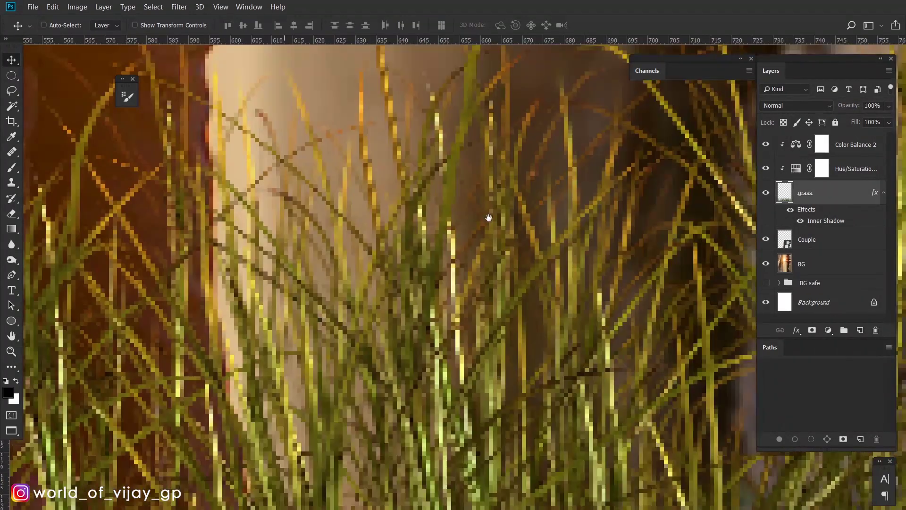
pyautogui.scroll(-4, 489, 220)
pyautogui.scroll(2, 532, 363)
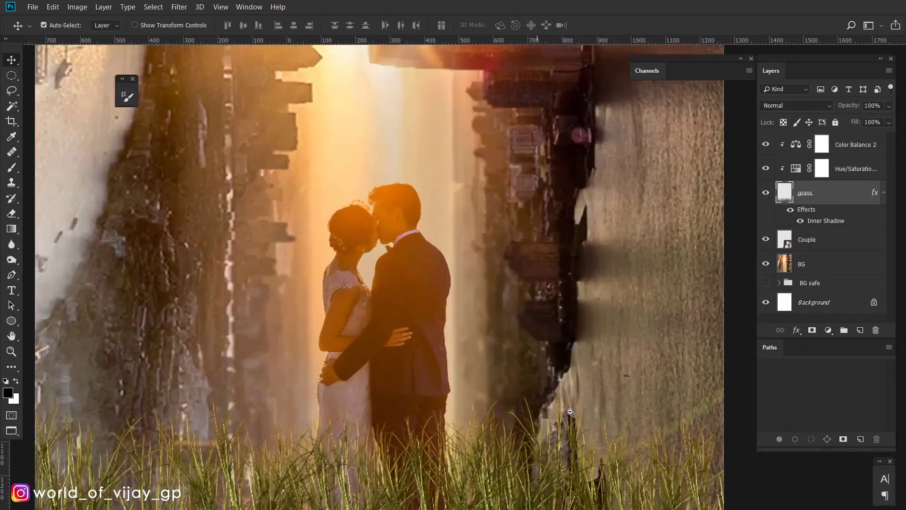
pyautogui.scroll(2, 573, 283)
pyautogui.scroll(1, 556, 308)
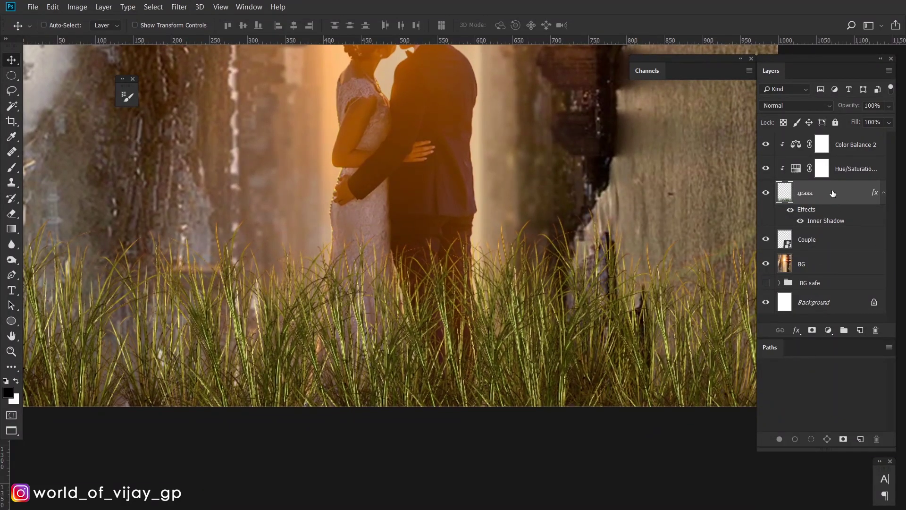
# Duplicate the grass layer together with its Hue/Saturation and Color Balance 2 adjustments
pyautogui.click(844, 146)
pyautogui.keyDown('shift'); pyautogui.click(848, 195); pyautogui.keyUp('shift')
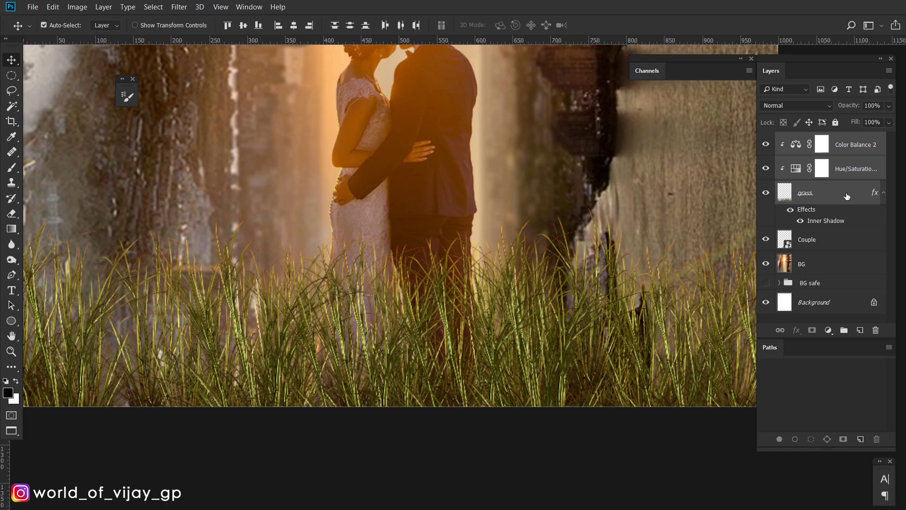
pyautogui.hotkey('ctrl', 'j')
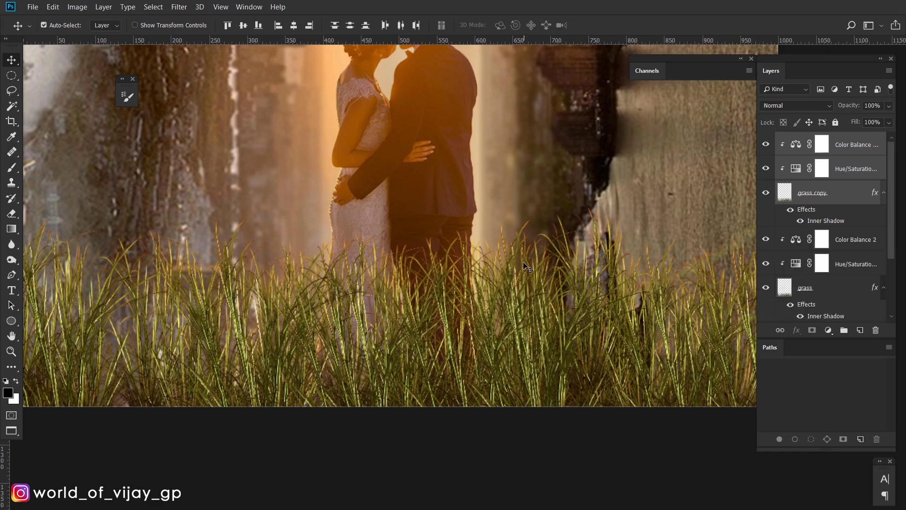
pyautogui.scroll(-2, 528, 268)
# Scale the copies to 83%, move them down, merge, and place below the original grass
pyautogui.hotkey('ctrl', 't')
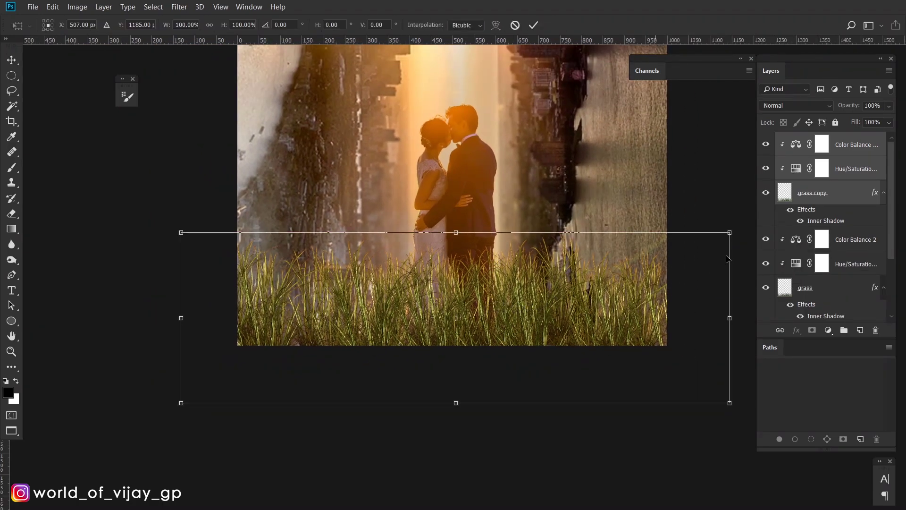
pyautogui.moveTo(731, 233); pyautogui.dragTo(681, 245)
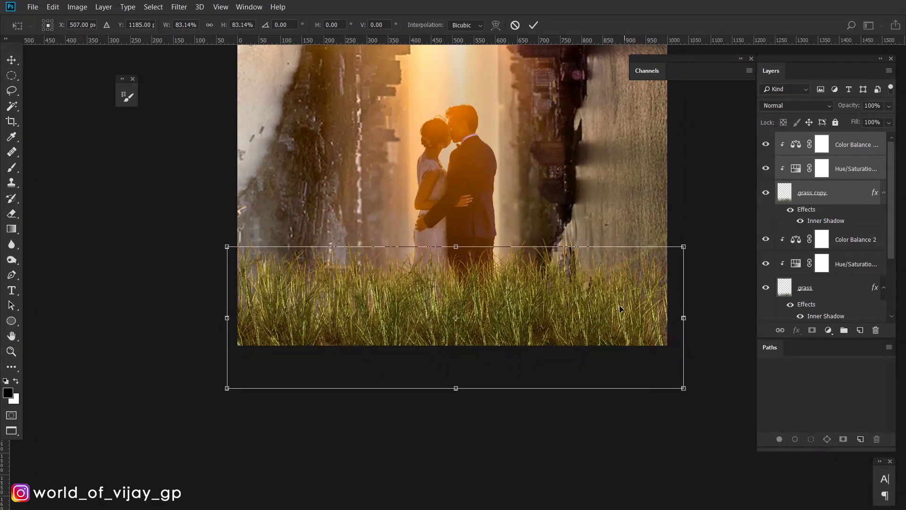
pyautogui.moveTo(625, 281); pyautogui.dragTo(628, 311)
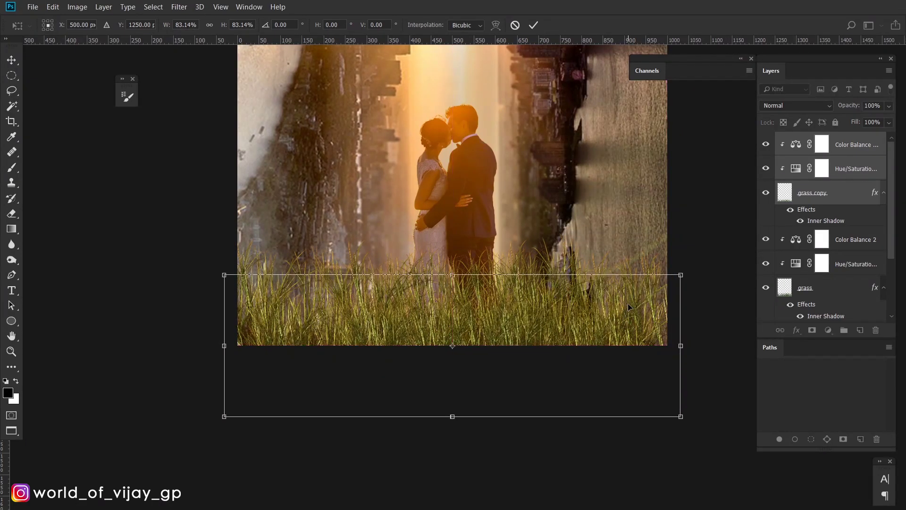
pyautogui.press('Return')
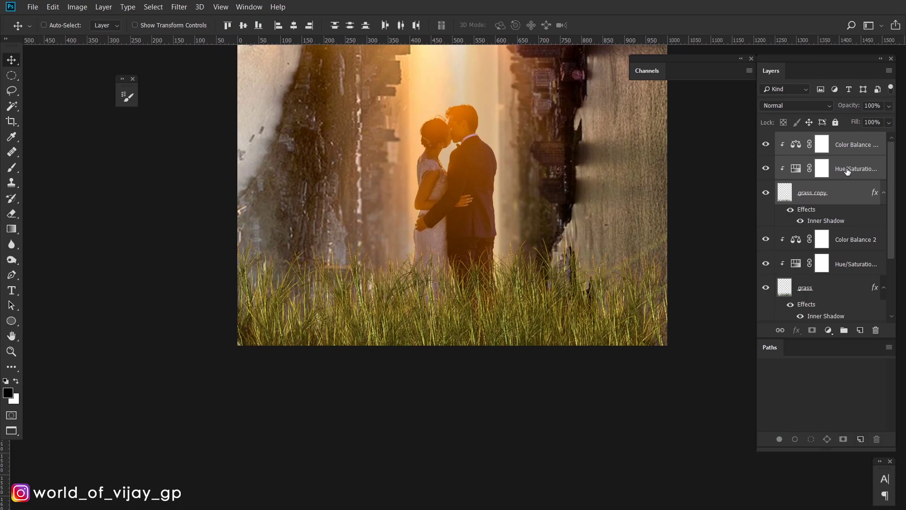
pyautogui.hotkey('ctrl', 'e')
pyautogui.moveTo(833, 145); pyautogui.dragTo(832, 251)
pyautogui.doubleClick(810, 193)
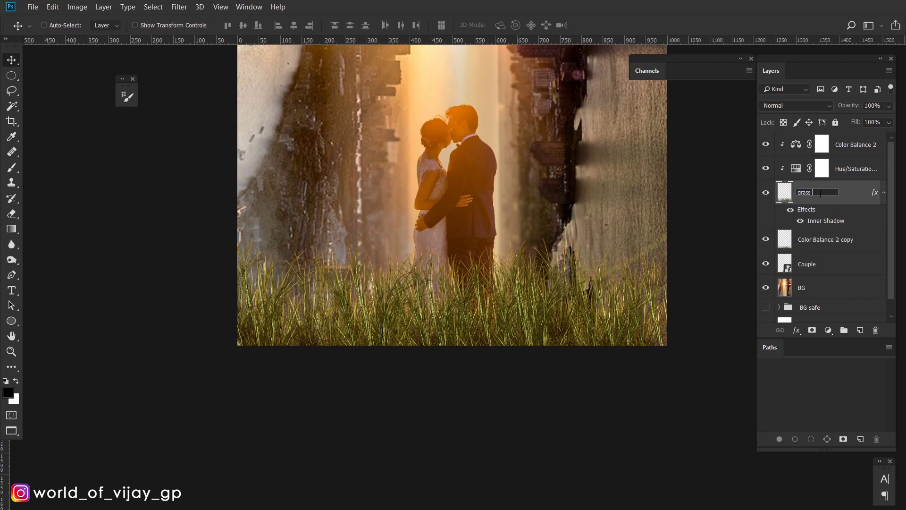
pyautogui.write('1')
pyautogui.press('Return')
pyautogui.doubleClick(820, 240)
pyautogui.write('grass 2')
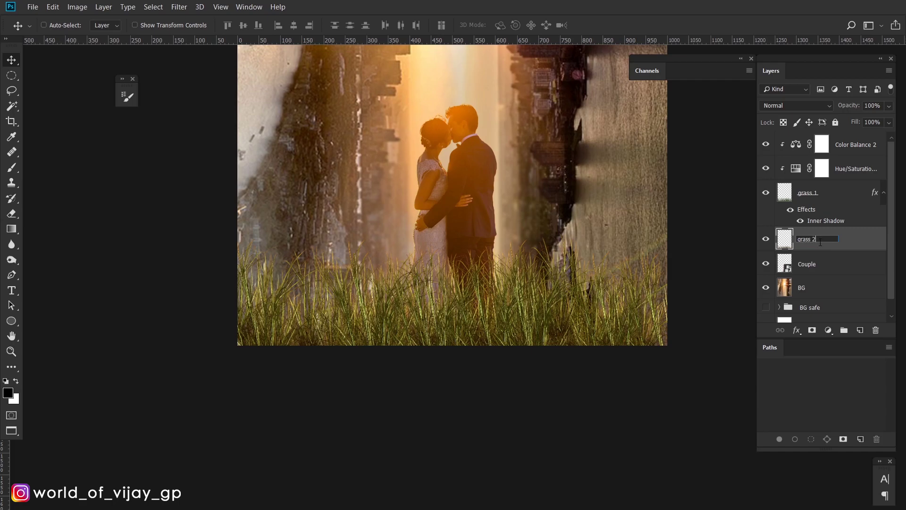
pyautogui.press('Return')
pyautogui.scroll(1, 568, 274)
pyautogui.scroll(3, 568, 274)
pyautogui.scroll(-3, 568, 274)
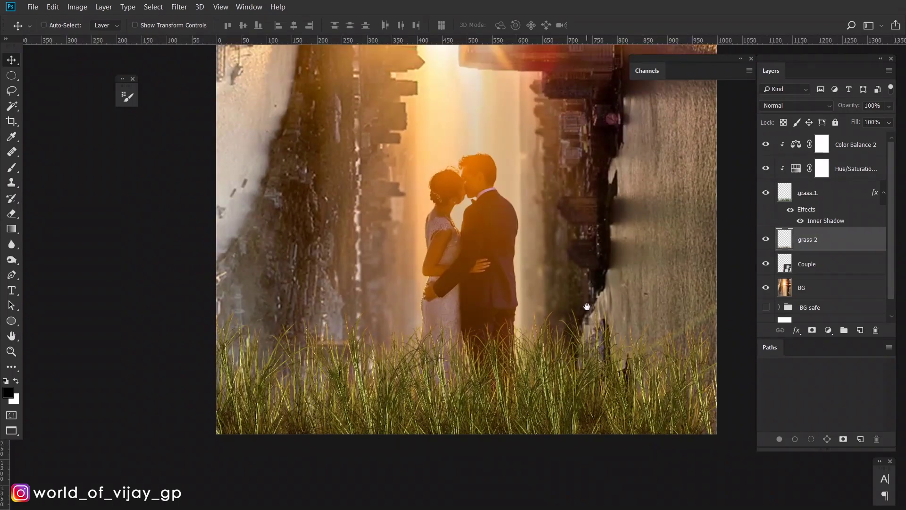
pyautogui.scroll(-2, 571, 330)
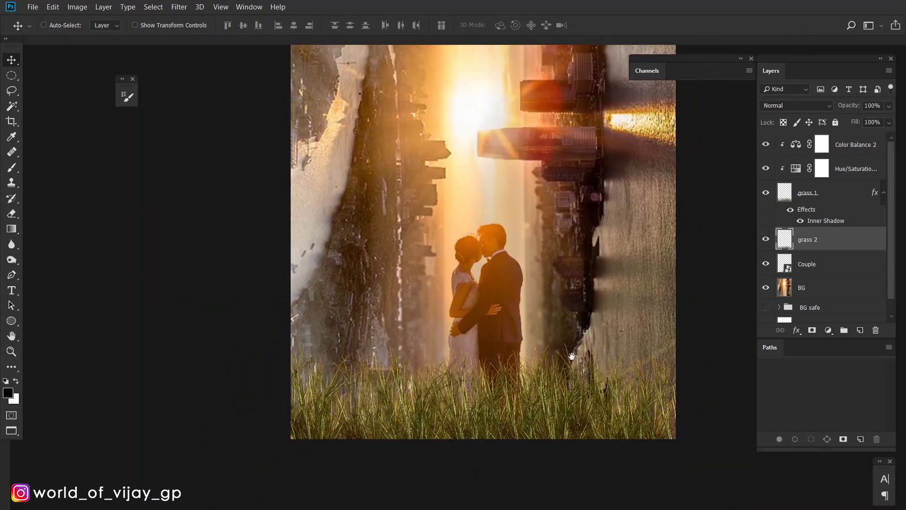
pyautogui.scroll(1, 574, 361)
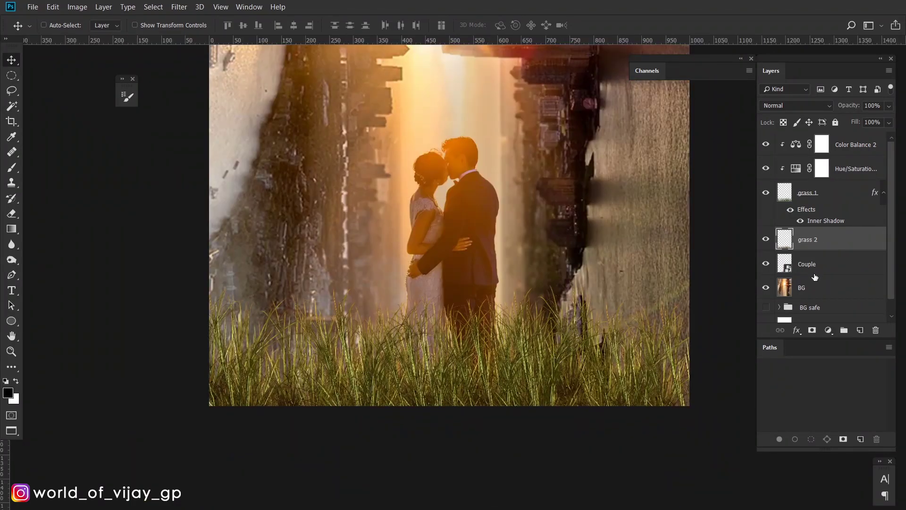
# Add a Levels adjustment above Color Balance 2 with output white lowered to 159
pyautogui.click(839, 196)
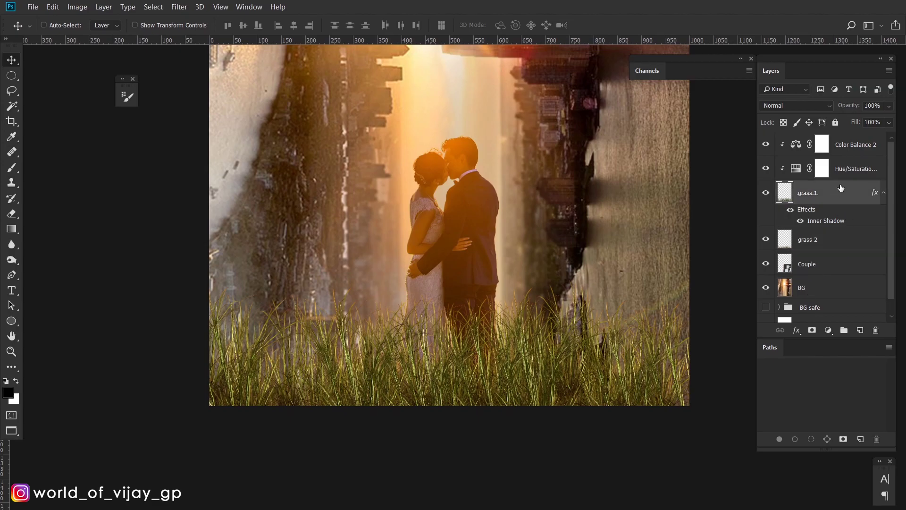
pyautogui.click(855, 153)
pyautogui.click(827, 332)
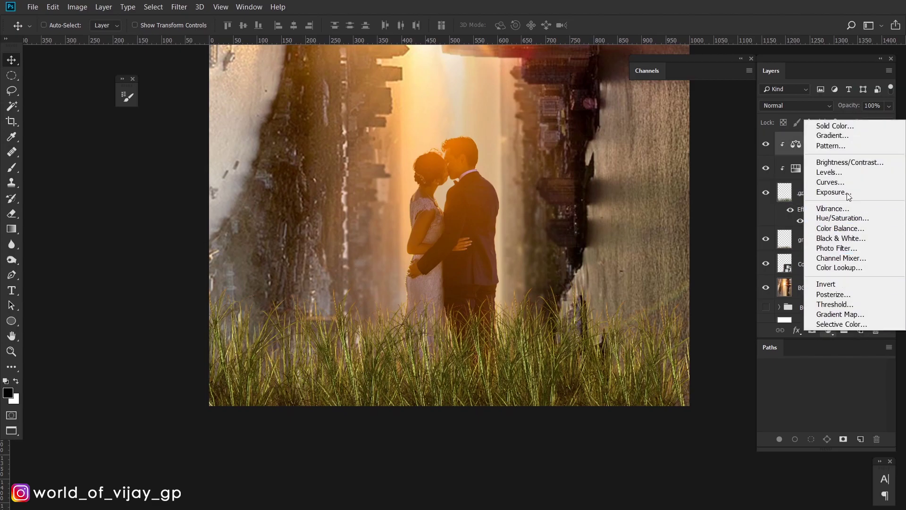
pyautogui.click(848, 174)
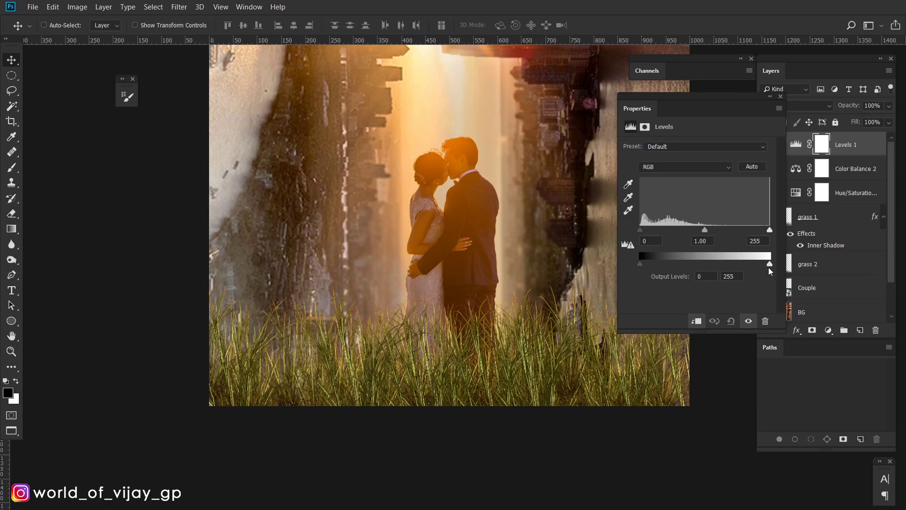
pyautogui.moveTo(770, 263); pyautogui.dragTo(720, 265)
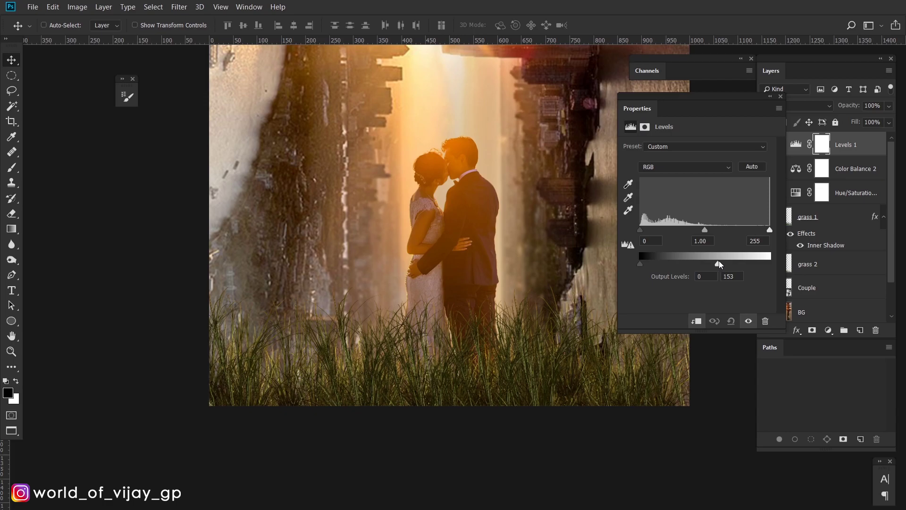
pyautogui.click(780, 97)
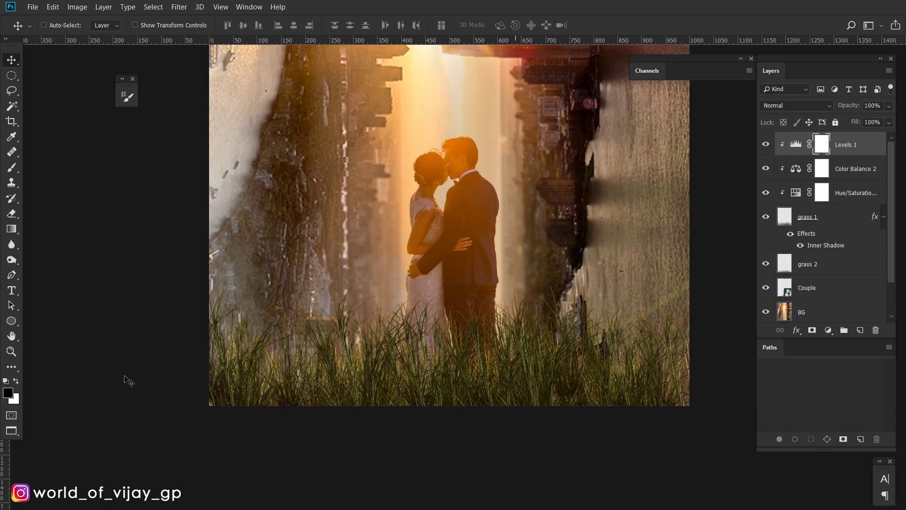
# Set up the Brush tool with a large soft round tip at 55% opacity
pyautogui.press('b')
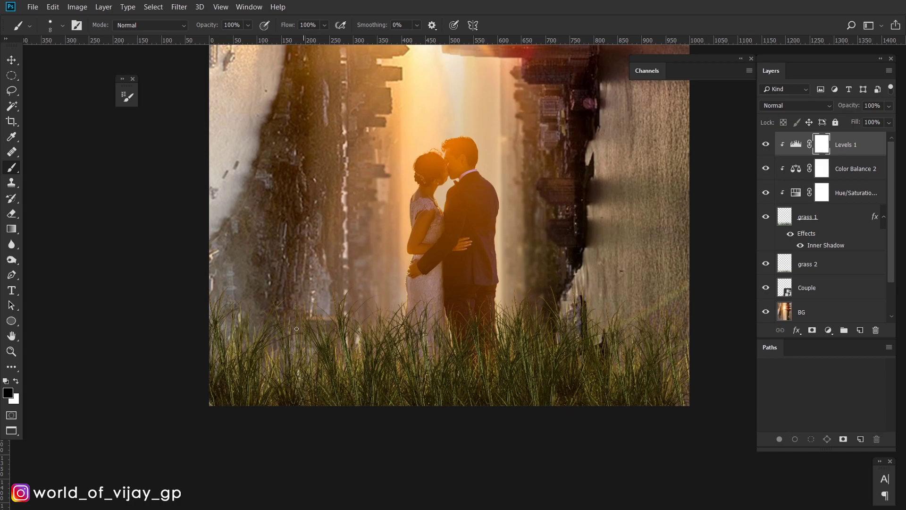
pyautogui.press(']')
pyautogui.press(']')
pyautogui.press(']')
pyautogui.press(']')
pyautogui.press(']')
pyautogui.press(']')
pyautogui.press(']')
pyautogui.press(']')
pyautogui.press(']')
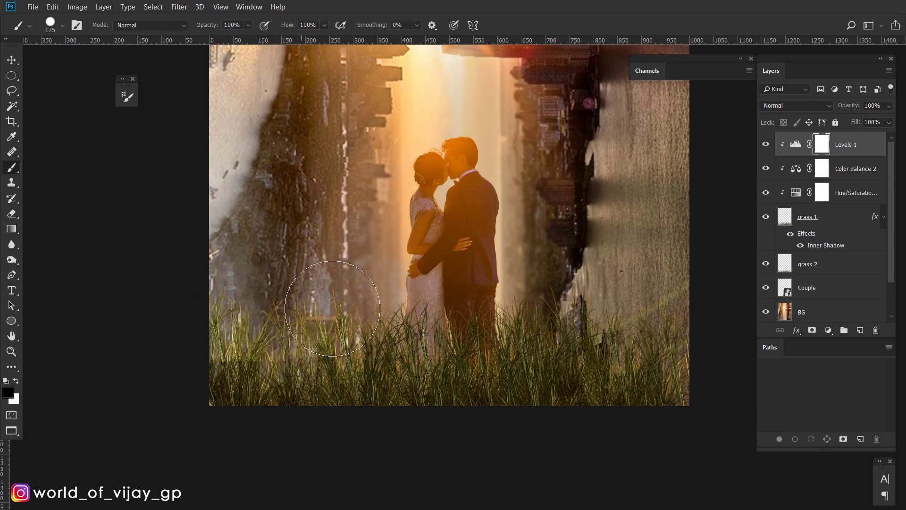
pyautogui.press(']')
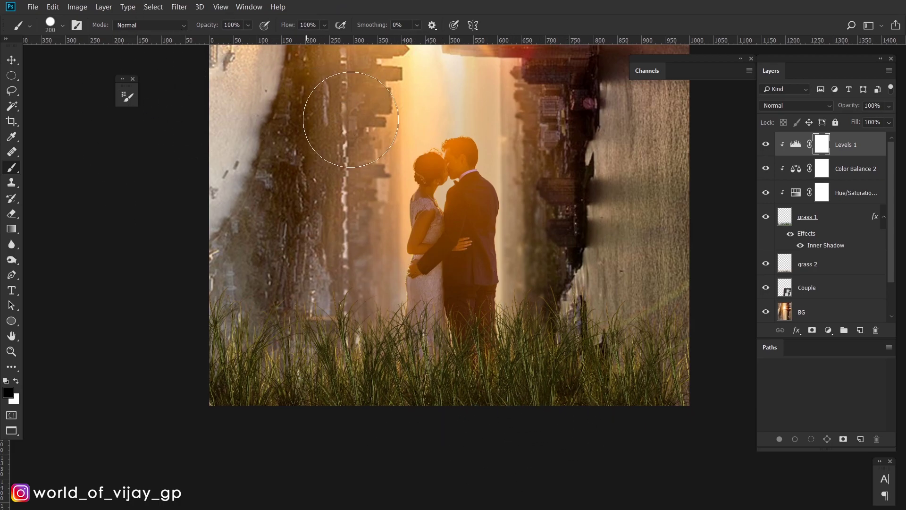
pyautogui.press('F5')
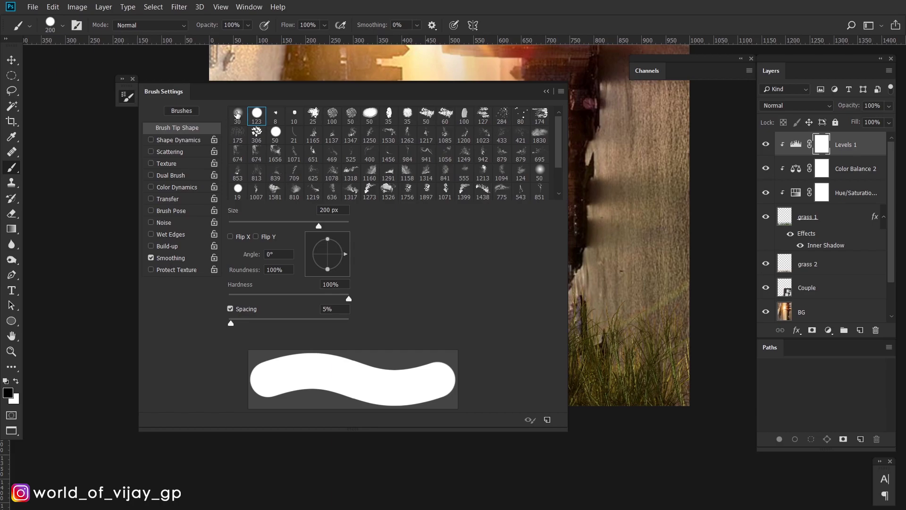
pyautogui.click(237, 114)
pyautogui.click(547, 92)
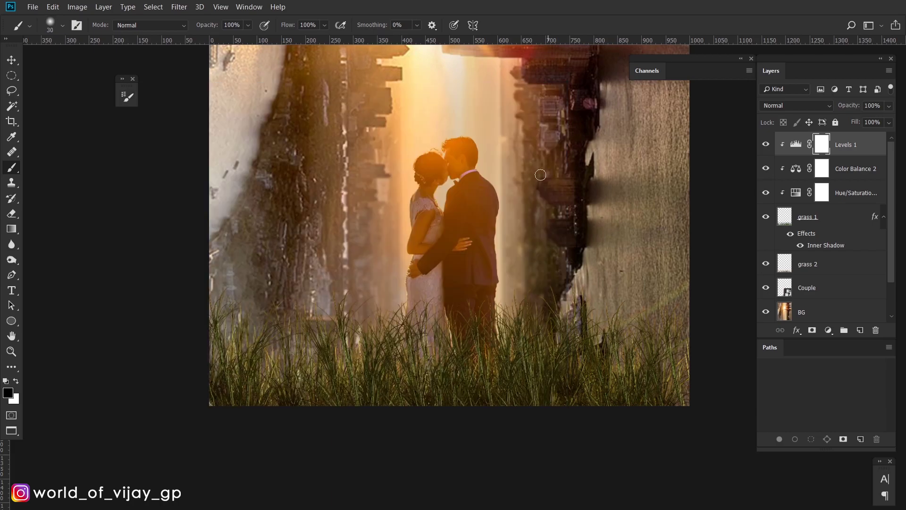
pyautogui.press(']')
pyautogui.press(']')
pyautogui.press(']')
pyautogui.press(']')
pyautogui.press(']')
pyautogui.press(']')
pyautogui.press(']')
pyautogui.press(']')
pyautogui.press(']')
pyautogui.moveTo(208, 25); pyautogui.dragTo(184, 26)
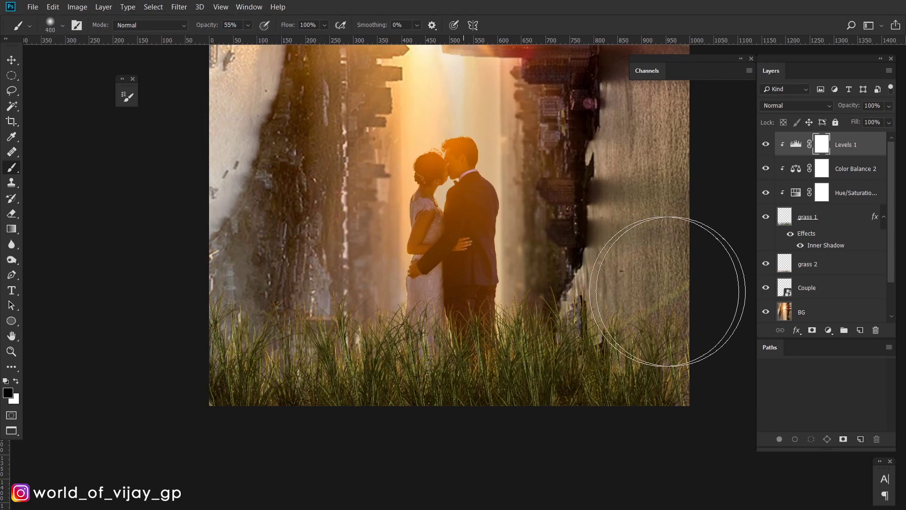
# Fit the image in view, then duplicate grass 1 with its three adjustments and merge the copies
pyautogui.hotkey('ctrl', '-')
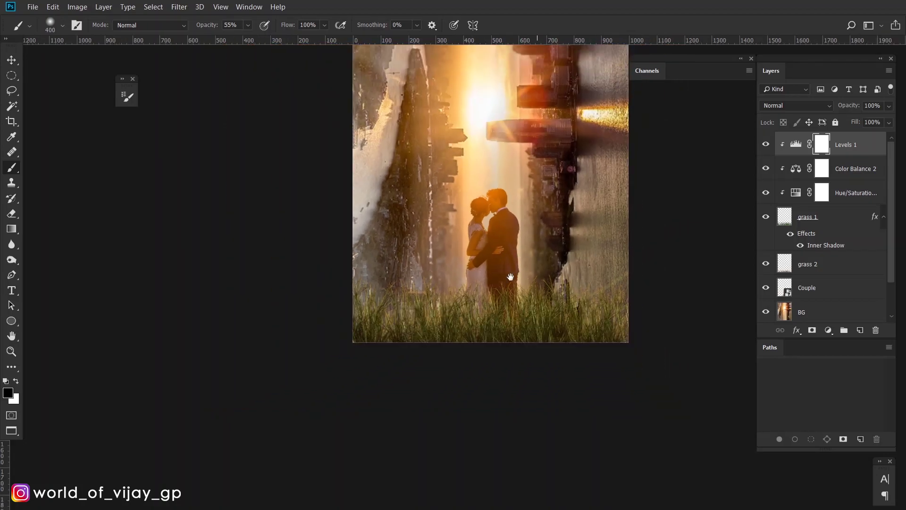
pyautogui.hotkey('ctrl', '-')
pyautogui.hotkey('ctrl', '0')
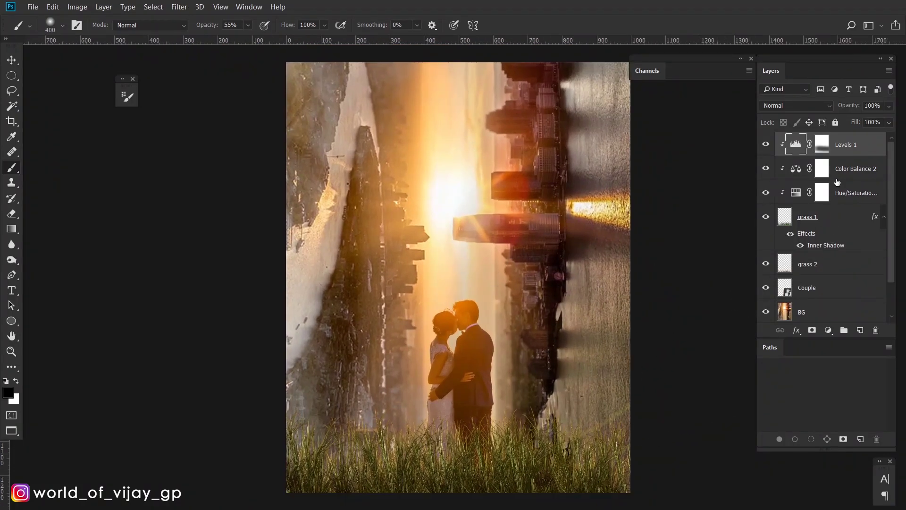
pyautogui.keyDown('shift'); pyautogui.click(842, 218); pyautogui.keyUp('shift')
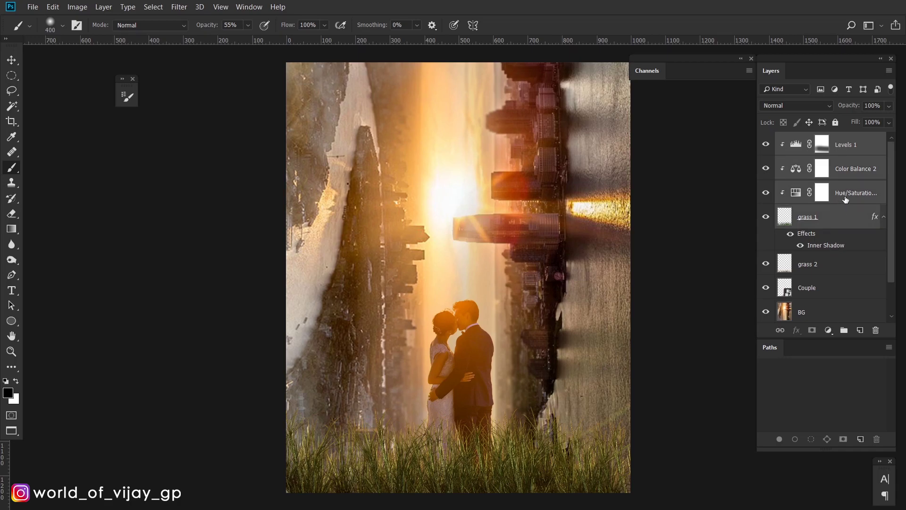
pyautogui.hotkey('ctrl', 'j')
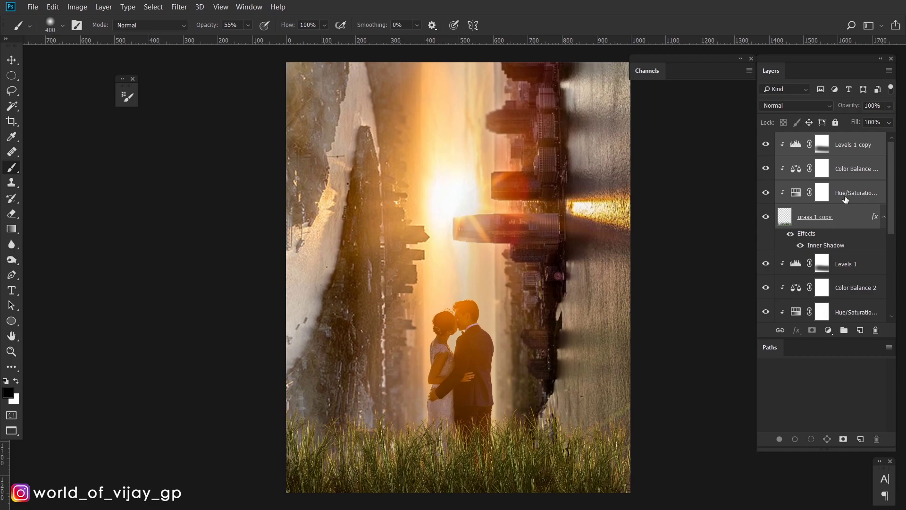
pyautogui.hotkey('ctrl', 'e')
pyautogui.doubleClick(817, 144)
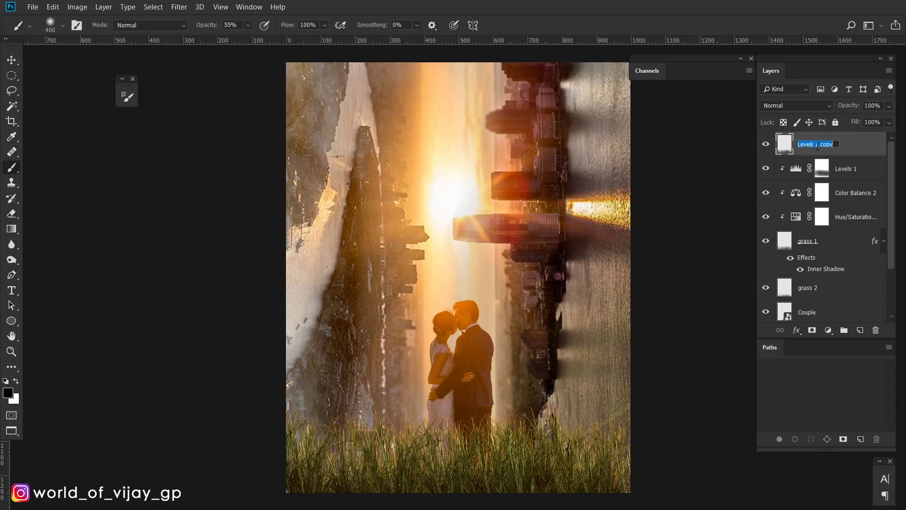
pyautogui.write('c')
# Confirm the name 'grass 3' and convert the layer to a Smart Object
pyautogui.press('Return')
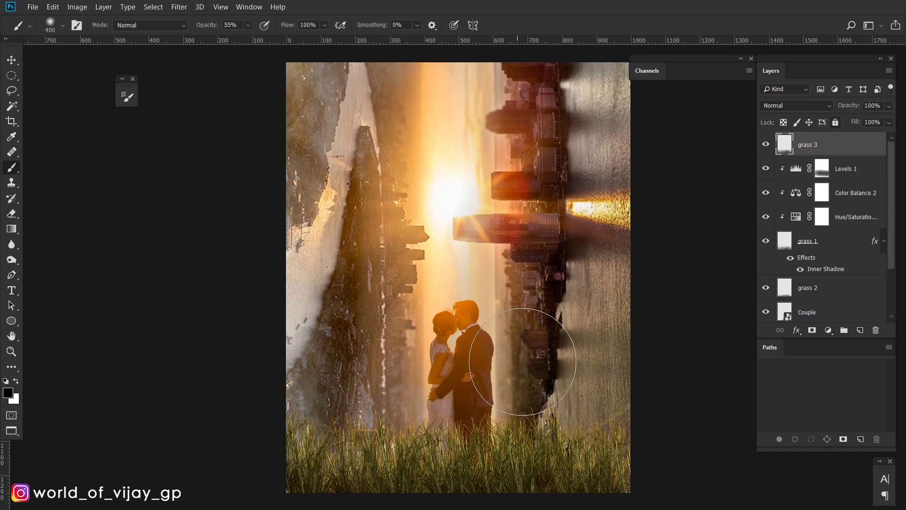
pyautogui.press('v')
pyautogui.moveTo(541, 374); pyautogui.dragTo(519, 370)
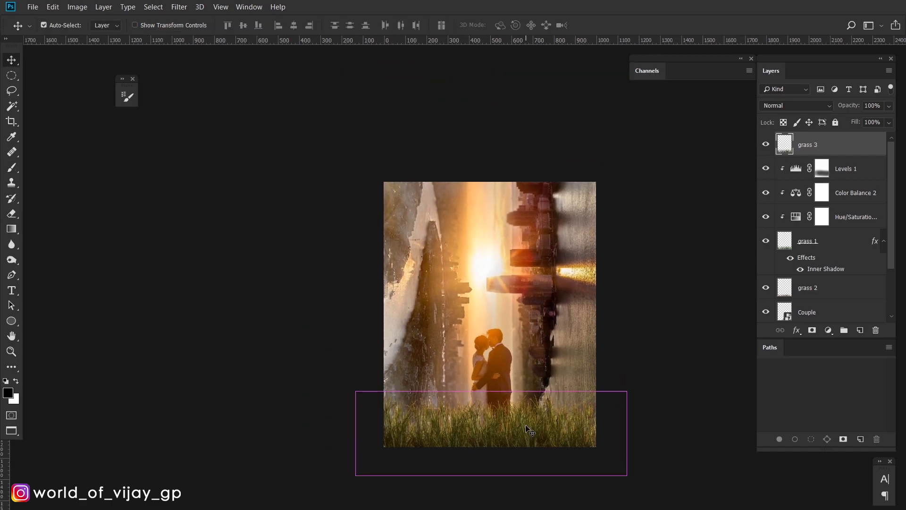
pyautogui.press('ctrl')
pyautogui.rightClick(810, 154)
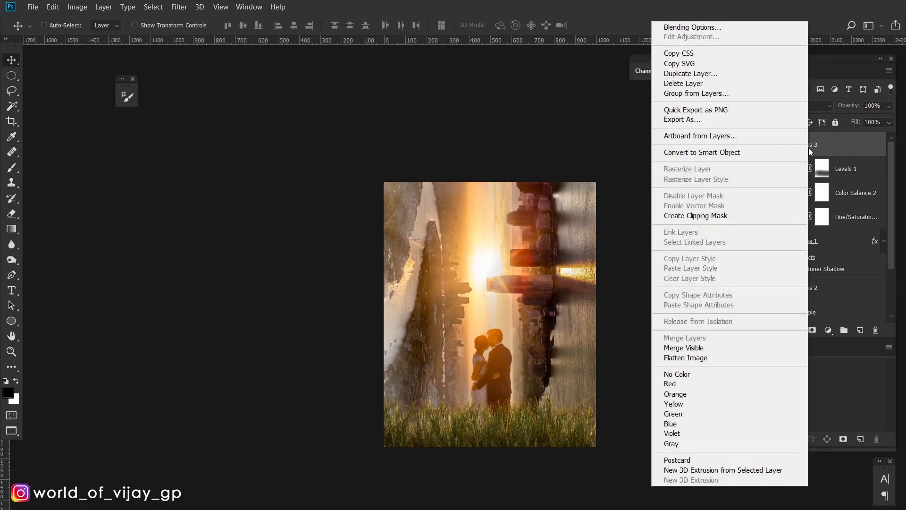
pyautogui.click(698, 152)
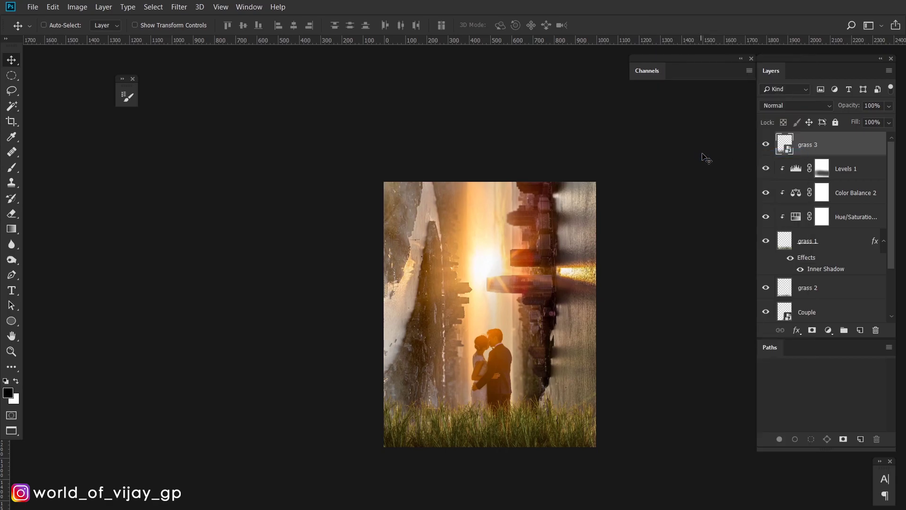
# Free-transform grass 3, scaling it up around its centre to about 300%
pyautogui.hotkey('ctrl', 't')
pyautogui.moveTo(560, 492); pyautogui.dragTo(625, 433)
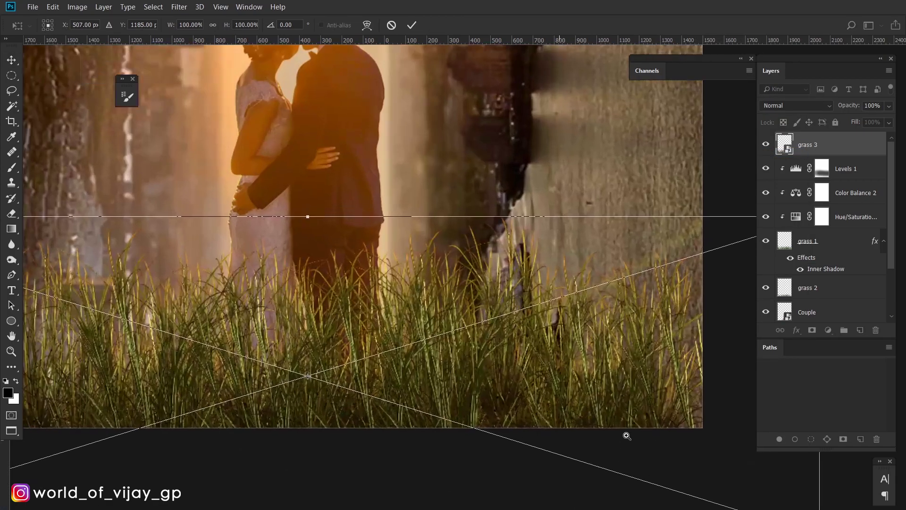
pyautogui.moveTo(585, 353); pyautogui.dragTo(543, 352)
pyautogui.moveTo(753, 269); pyautogui.dragTo(871, 244)
pyautogui.hotkey('ctrl', '-')
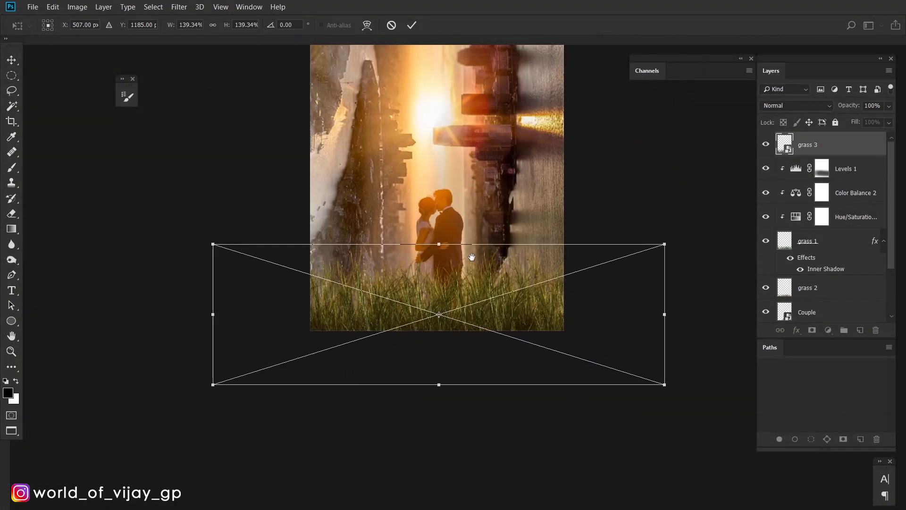
pyautogui.moveTo(660, 244); pyautogui.dragTo(793, 208)
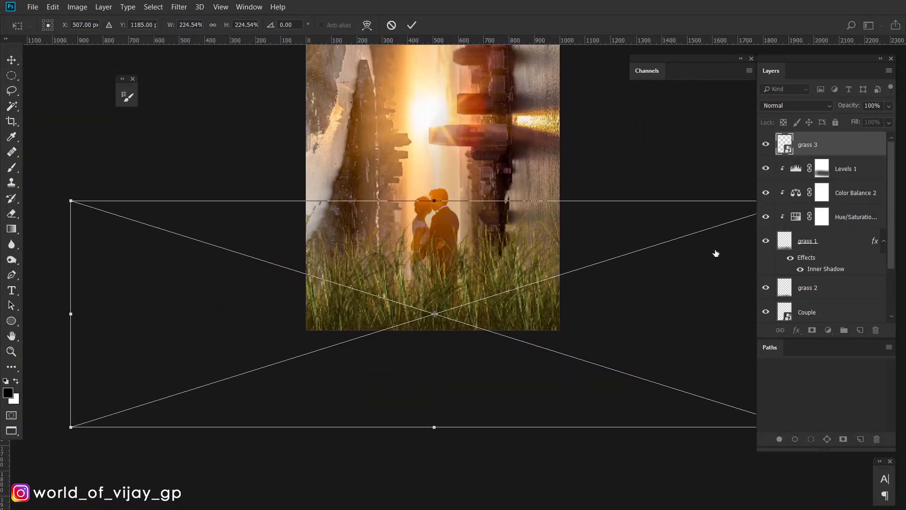
pyautogui.moveTo(670, 252); pyautogui.dragTo(621, 267)
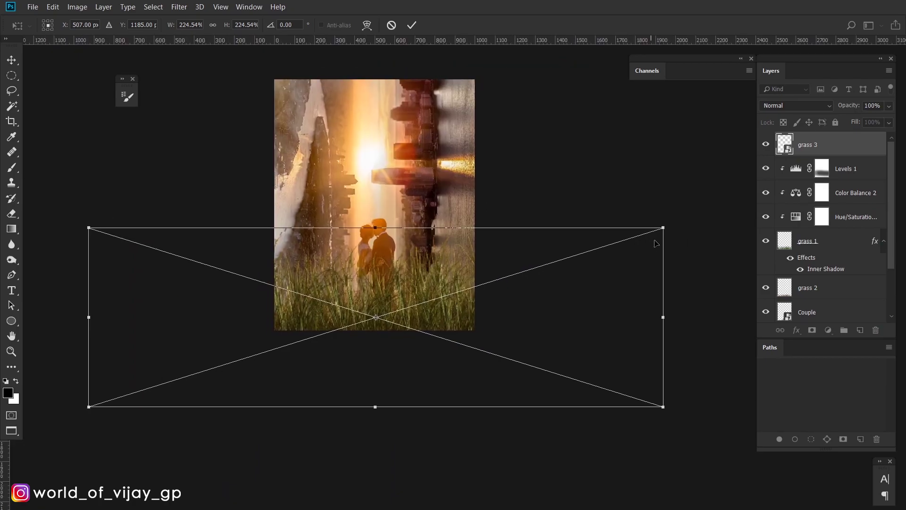
pyautogui.moveTo(673, 225); pyautogui.dragTo(756, 199)
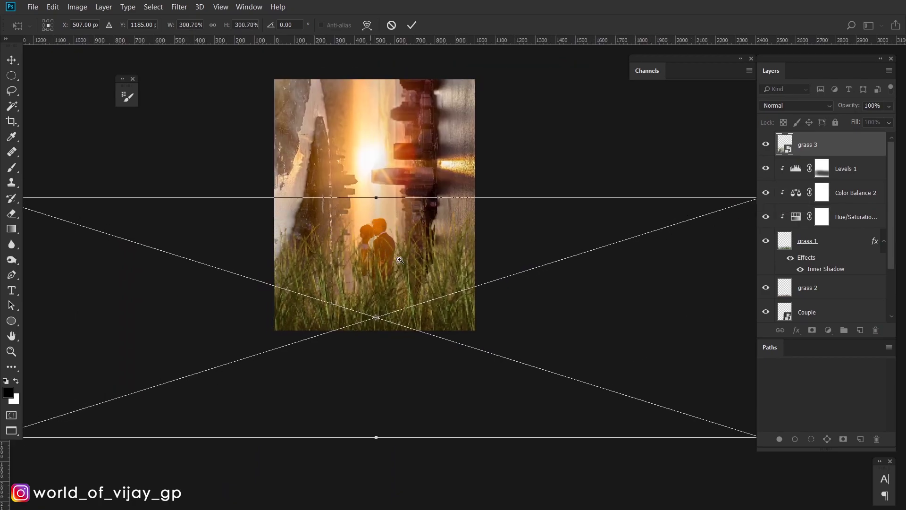
# Move the enlarged grass lower, shrink it slightly to about 296.64%, and commit
pyautogui.moveTo(400, 260); pyautogui.dragTo(458, 271)
pyautogui.moveTo(425, 316); pyautogui.dragTo(432, 402)
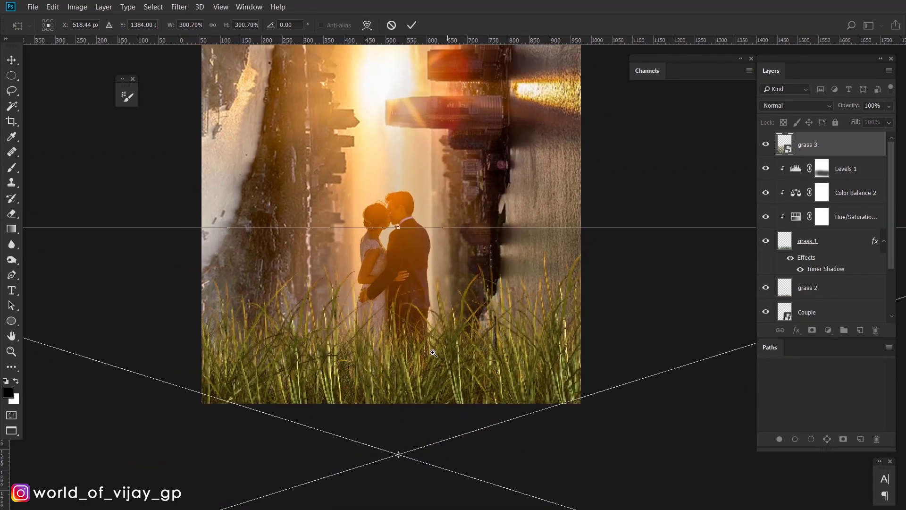
pyautogui.scroll(-3, 433, 353)
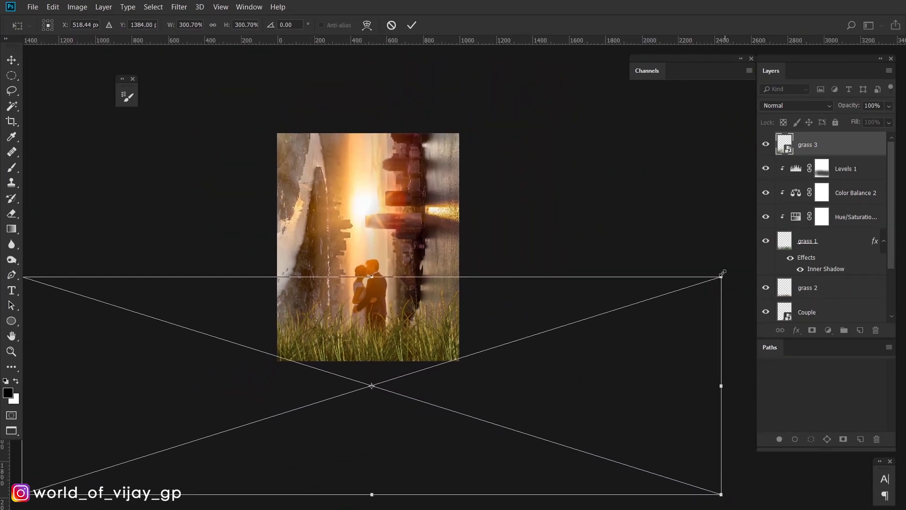
pyautogui.moveTo(722, 273)
pyautogui.mouseDown()
pyautogui.moveTo(703, 275)
pyautogui.moveTo(717, 278)
pyautogui.mouseUp()
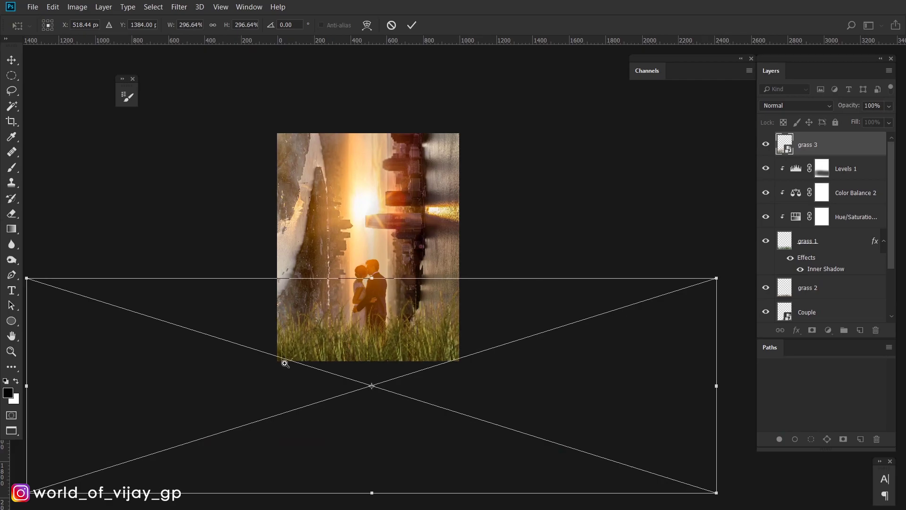
pyautogui.moveTo(286, 363); pyautogui.dragTo(454, 330)
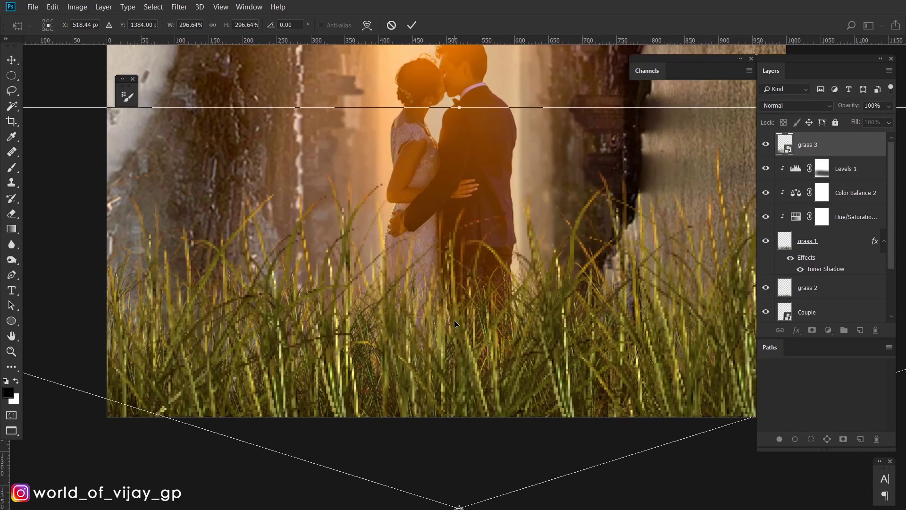
pyautogui.press('Return')
# Nudge grass 3 upward, apply a Gaussian Blur of about 3.5 px, and fit the image in view
pyautogui.click(444, 326)
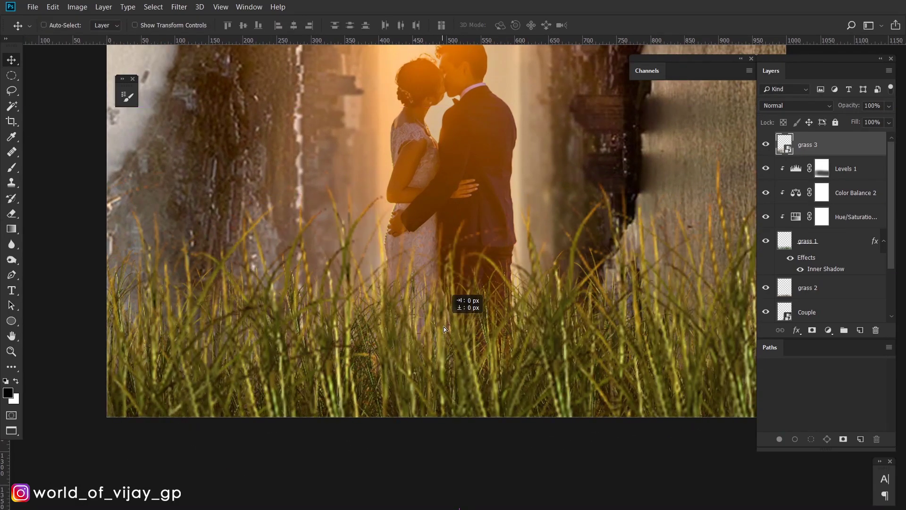
pyautogui.moveTo(443, 327); pyautogui.dragTo(441, 311)
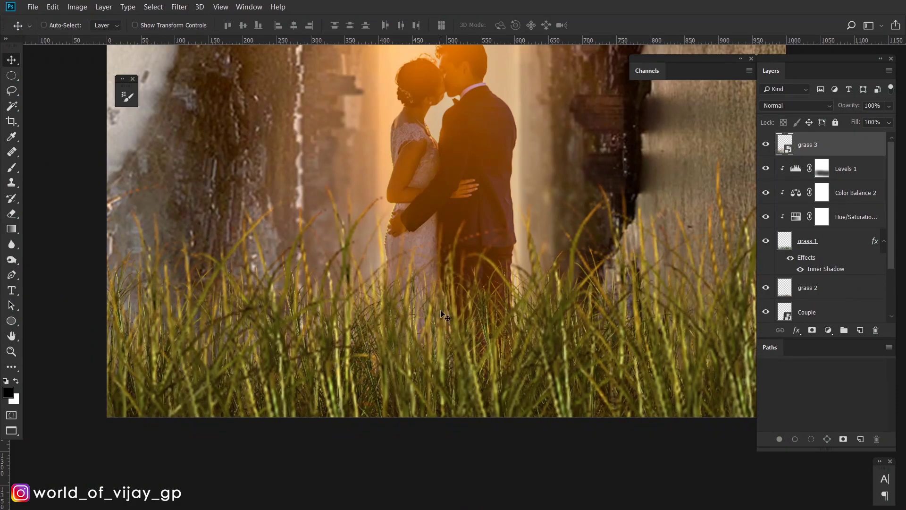
pyautogui.hscroll(2, 495, 307)
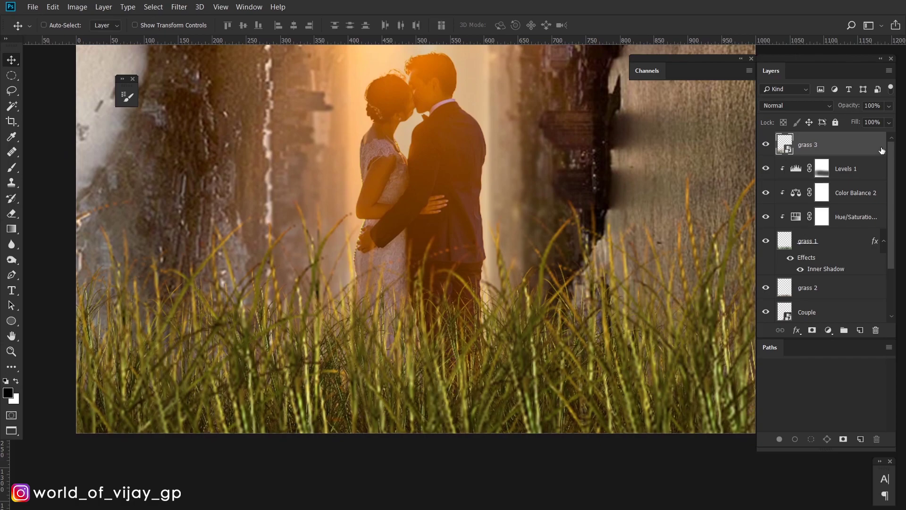
pyautogui.hotkey('ctrl', 'alt', 'f')
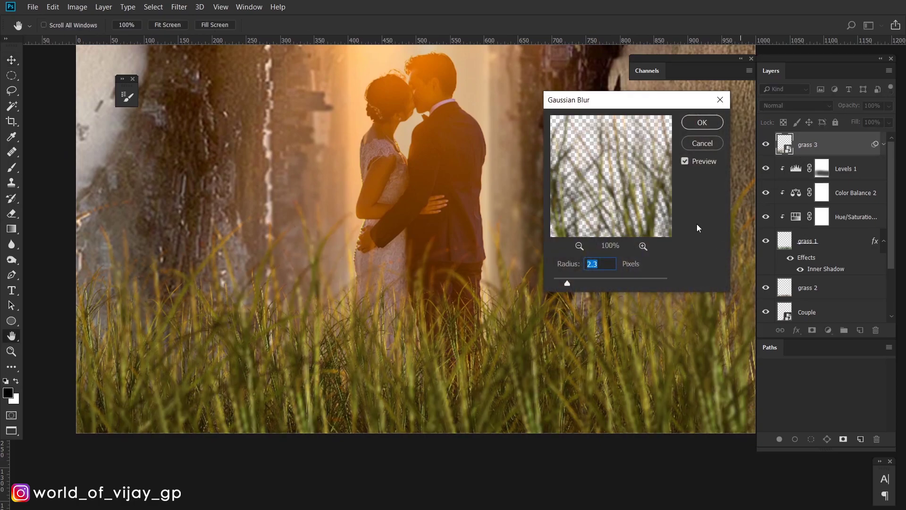
pyautogui.moveTo(589, 283); pyautogui.dragTo(575, 283)
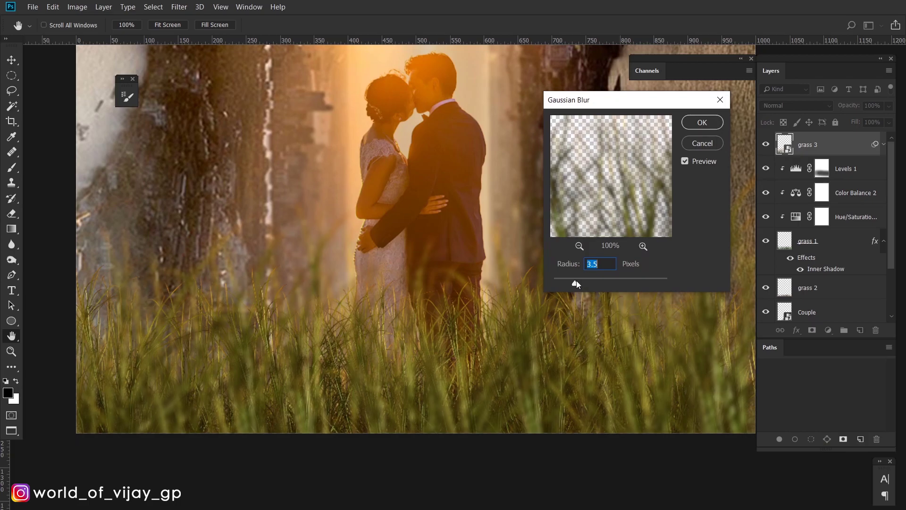
pyautogui.click(702, 123)
pyautogui.press('v')
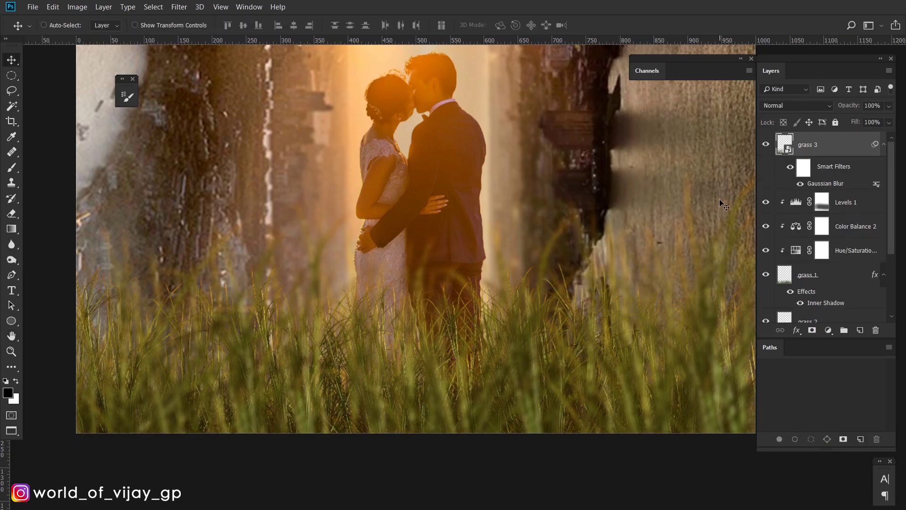
pyautogui.hotkey('ctrl', '0')
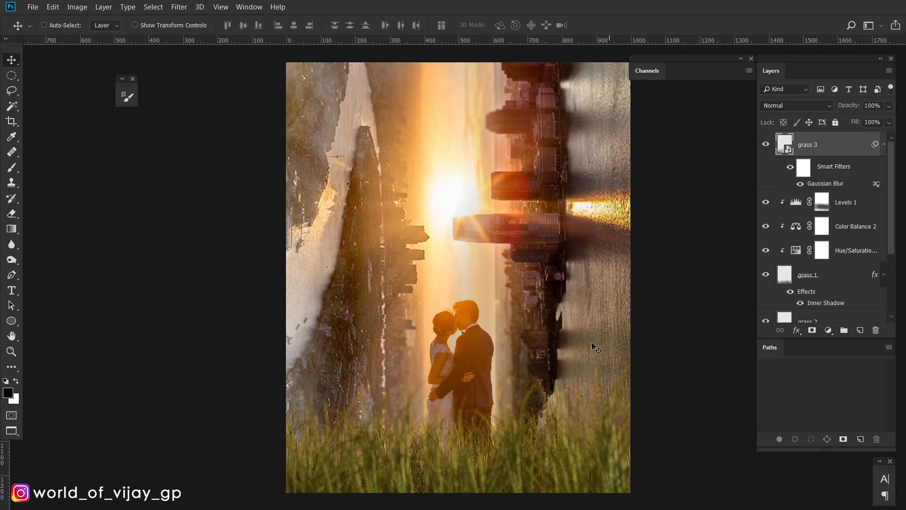
pyautogui.scroll(-1, 597, 348)
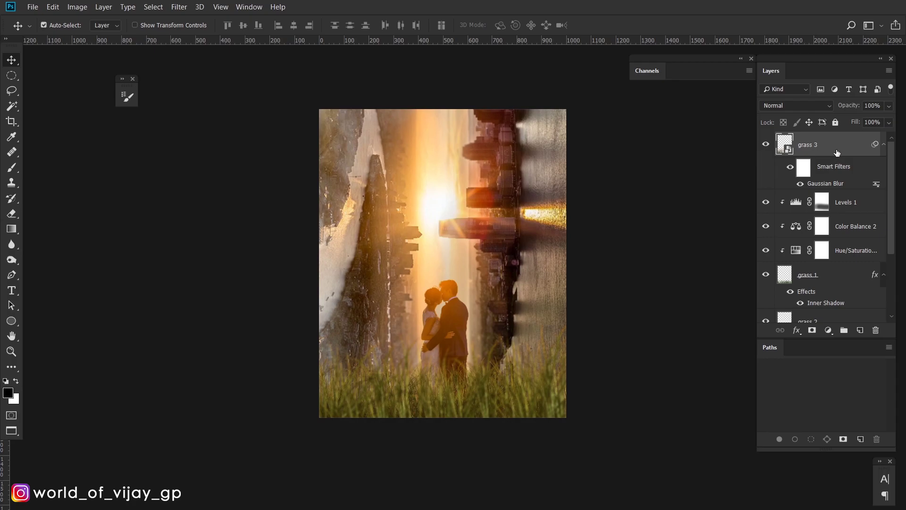
# Duplicate grass 3, enlarge the copy to about 1110%, commit, and reposition it
pyautogui.hotkey('ctrl', 'j')
pyautogui.hotkey('ctrl', 't')
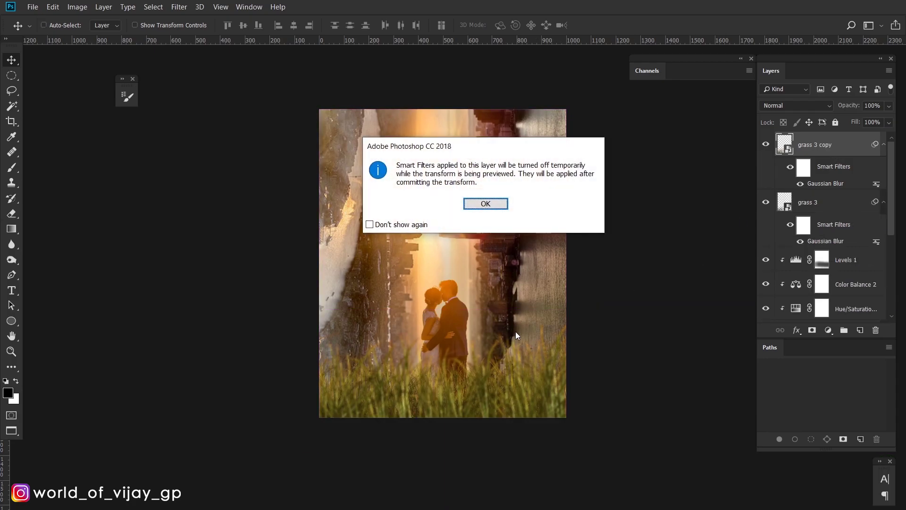
pyautogui.click(490, 206)
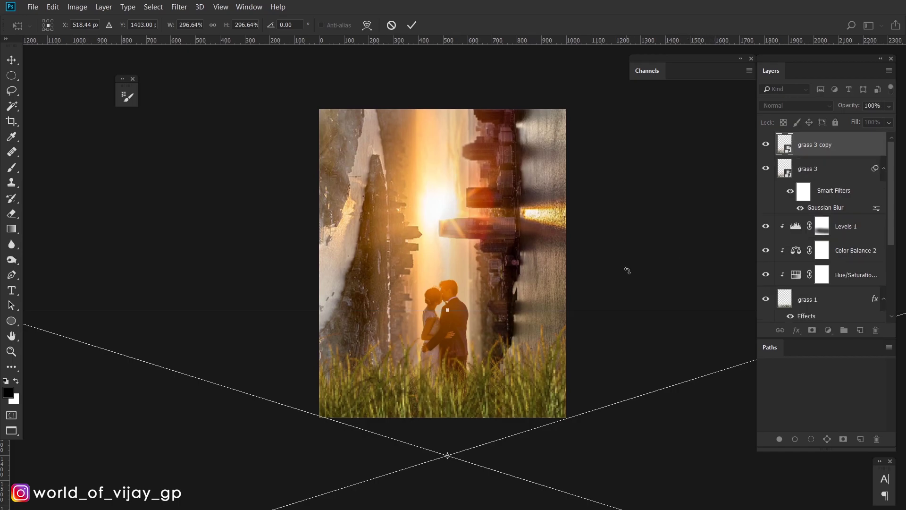
pyautogui.scroll(-2, 621, 264)
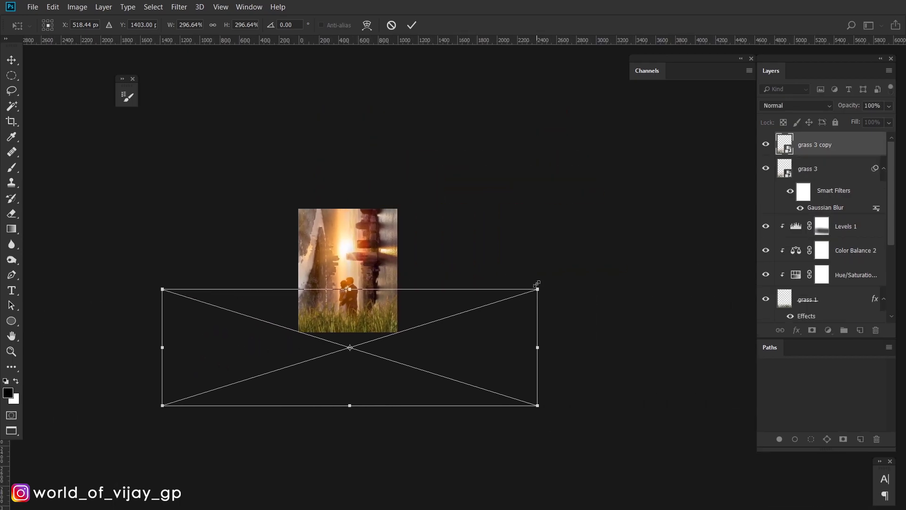
pyautogui.moveTo(537, 283); pyautogui.dragTo(775, 215)
pyautogui.scroll(-1, 563, 250)
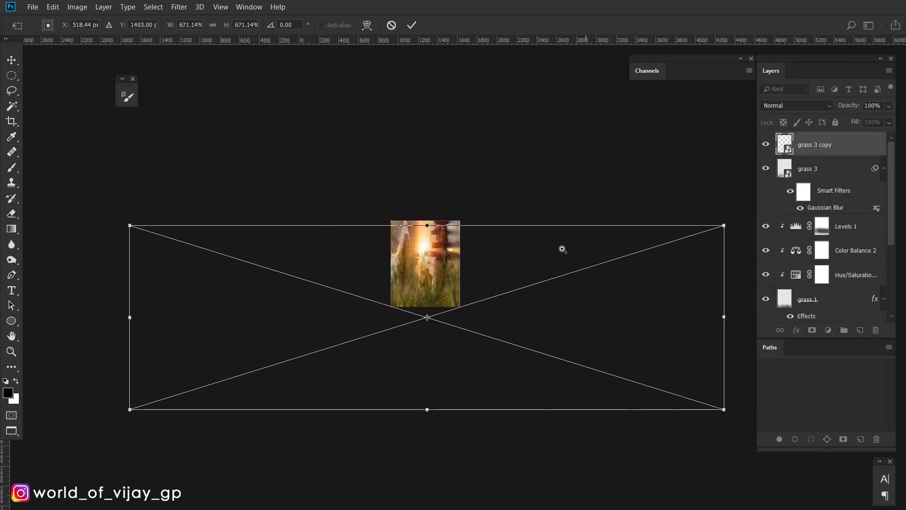
pyautogui.scroll(-1, 605, 250)
pyautogui.moveTo(687, 231); pyautogui.dragTo(811, 192)
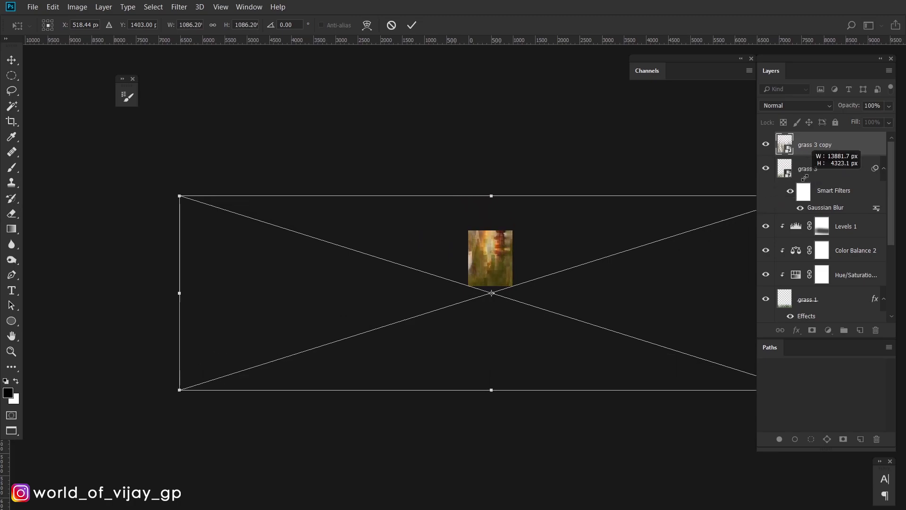
pyautogui.scroll(3, 582, 261)
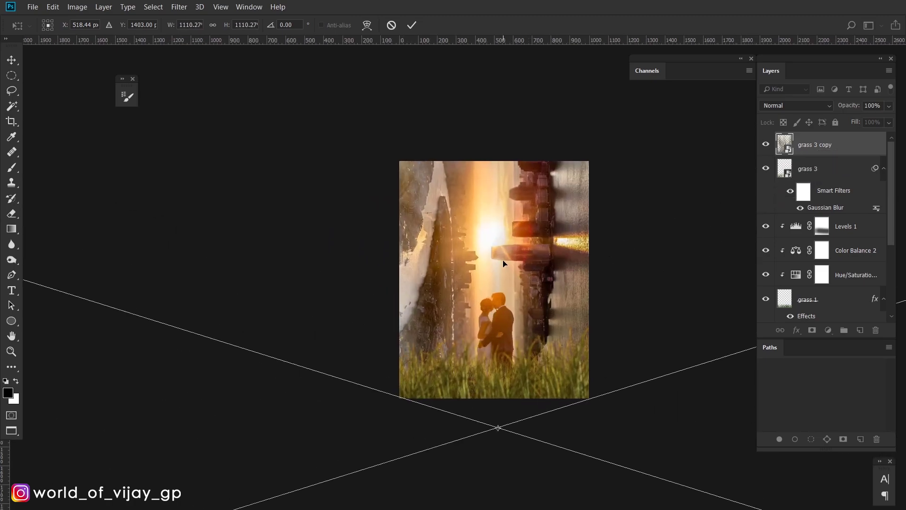
pyautogui.press('Return')
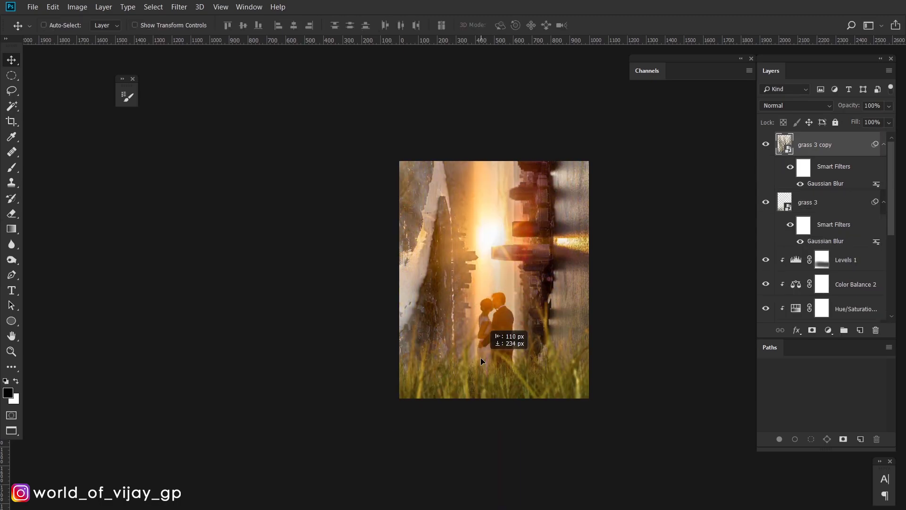
pyautogui.scroll(3, 514, 339)
pyautogui.moveTo(558, 392)
pyautogui.mouseDown()
pyautogui.moveTo(504, 366)
pyautogui.moveTo(507, 326)
pyautogui.mouseUp()
pyautogui.hotkey('ctrl', 'r')
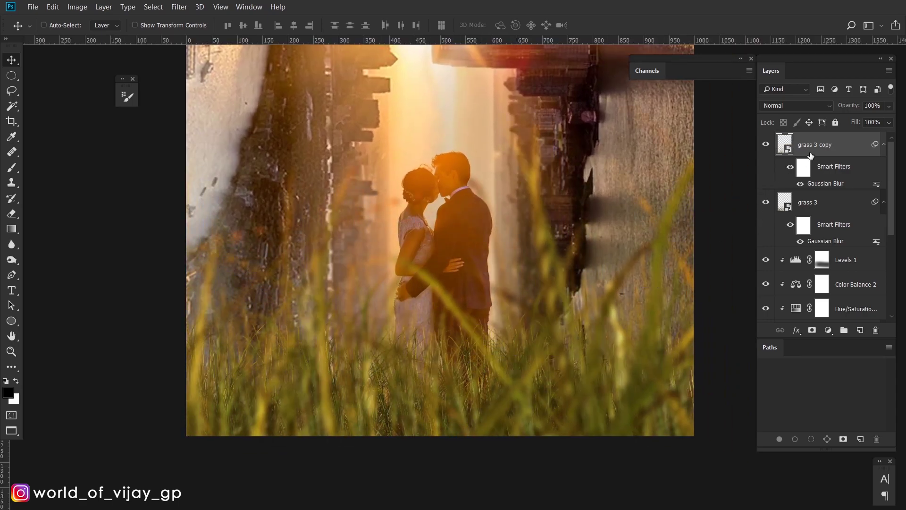
# Apply a Gaussian Blur of about 8.4 px to the grass 3 copy
pyautogui.hotkey('ctrl', 'alt', 'f')
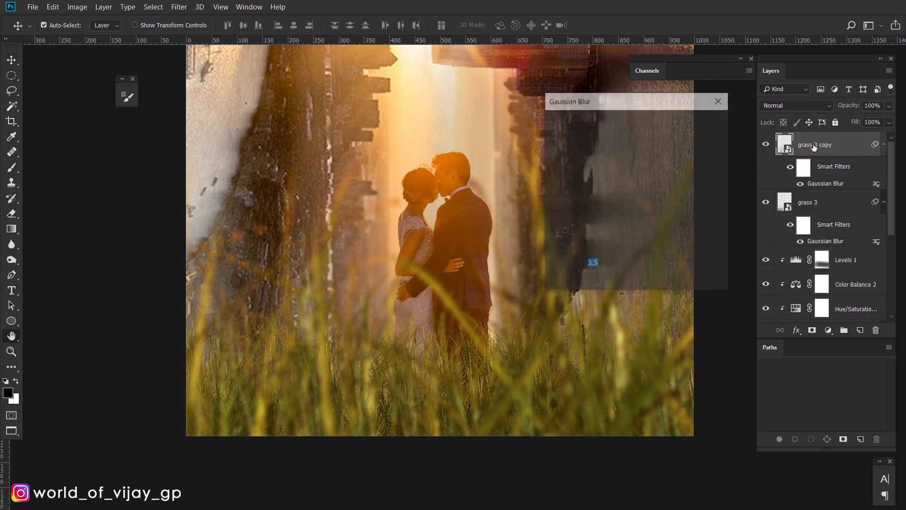
pyautogui.click(587, 279)
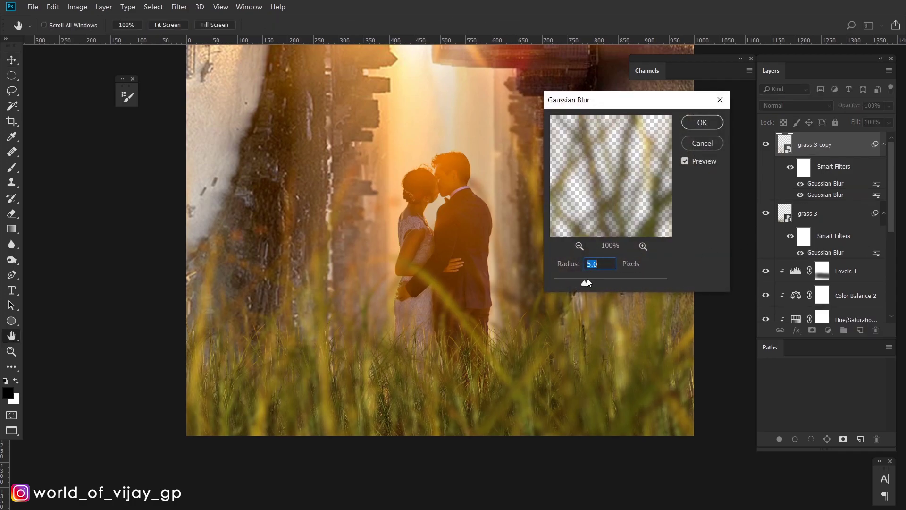
pyautogui.click(608, 281)
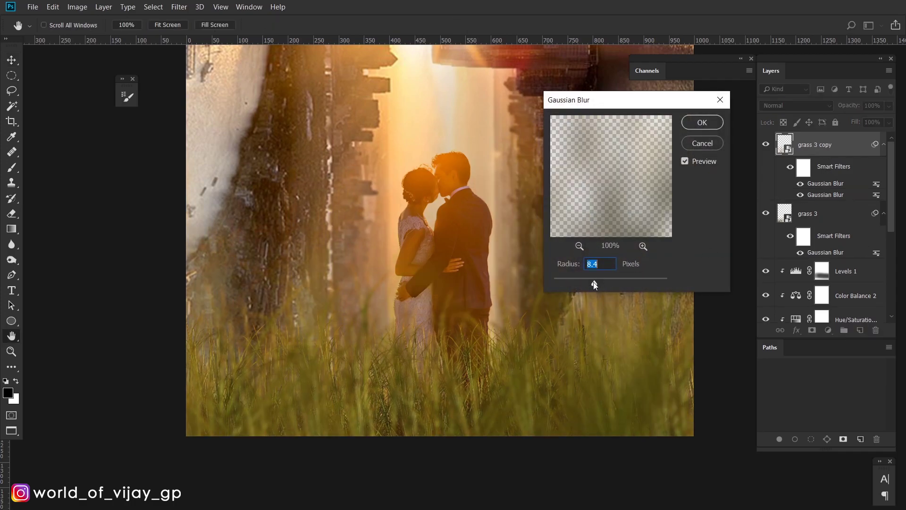
pyautogui.click(707, 126)
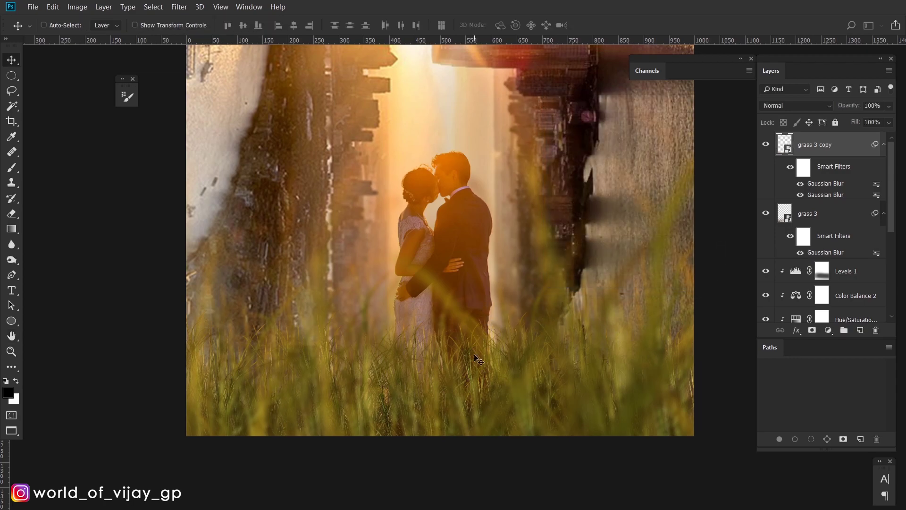
# Undo the last move and shift the blurred foreground grass layer right along the bottom
pyautogui.hotkey('ctrl', 'z')
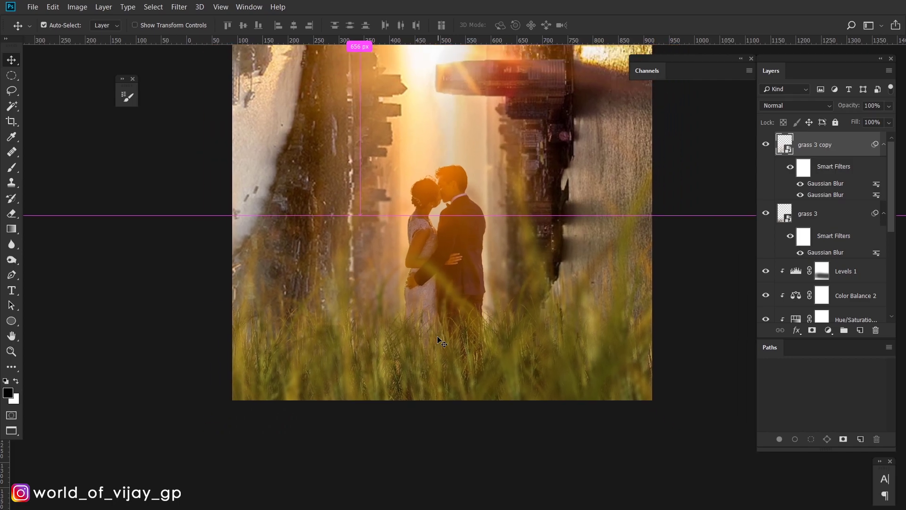
pyautogui.hotkey('ctrl', '-')
pyautogui.hotkey('ctrl', '-')
pyautogui.hotkey('ctrl', '-')
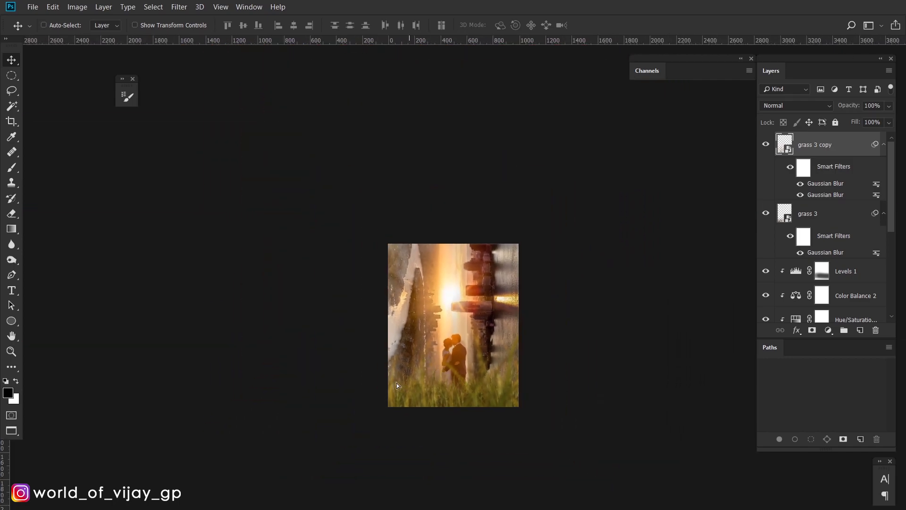
pyautogui.moveTo(396, 384); pyautogui.dragTo(475, 379)
# Zoom in around the couple and pan to check the grass layer's placement
pyautogui.click(479, 372)
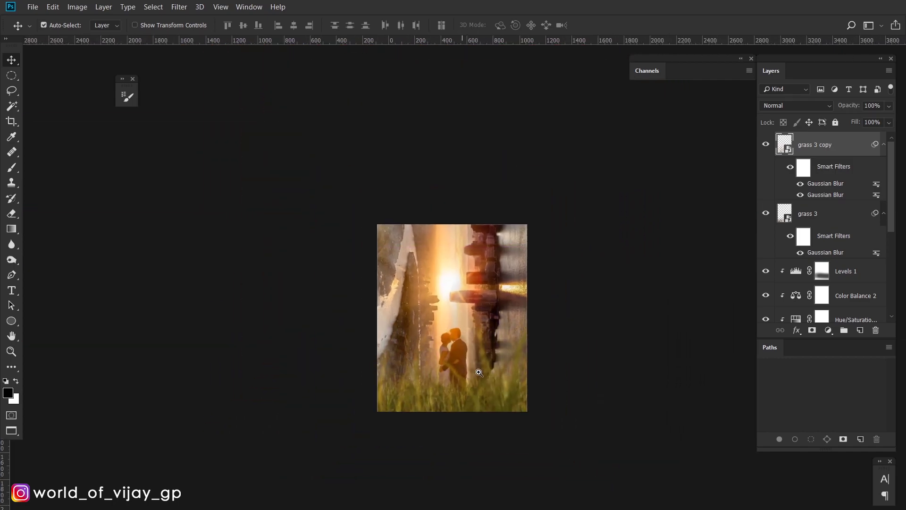
pyautogui.keyDown('ctrl'); pyautogui.keyDown('alt'); pyautogui.click(493, 336); pyautogui.keyUp('alt'); pyautogui.keyUp('ctrl')
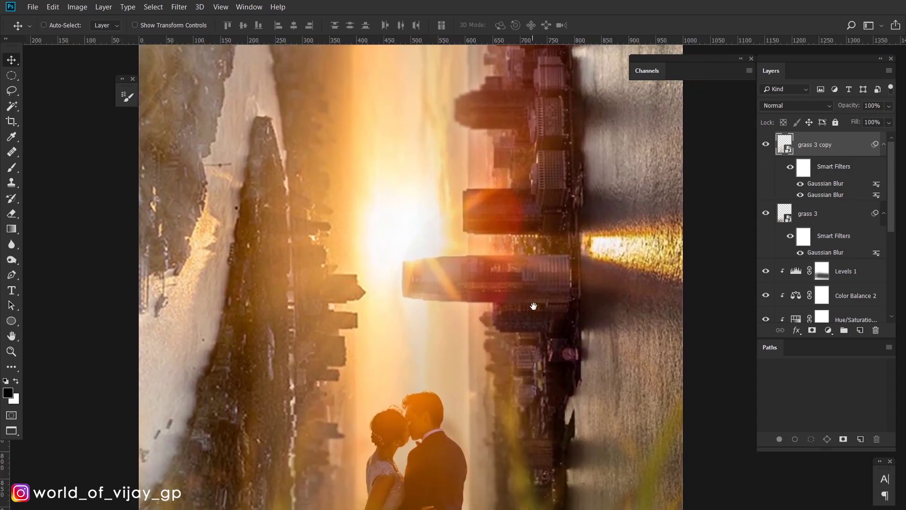
pyautogui.moveTo(492, 279); pyautogui.dragTo(538, 235)
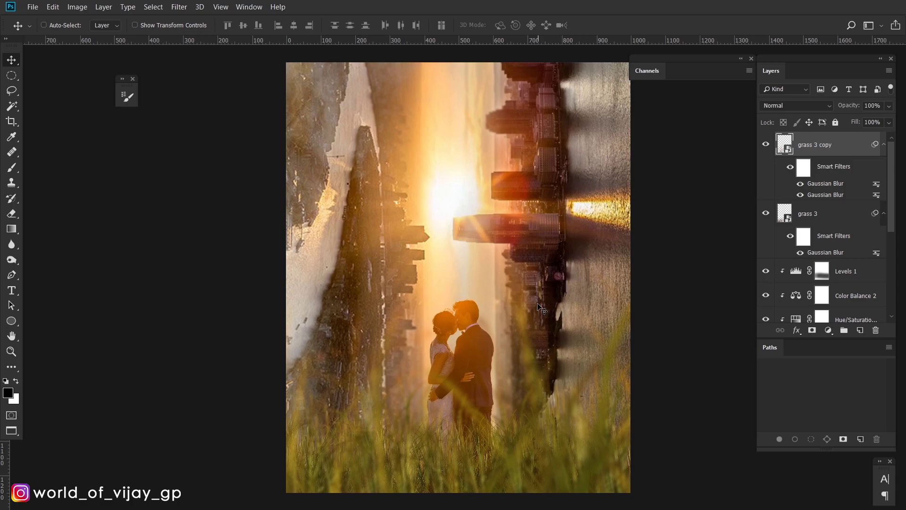
pyautogui.press('ctrl')
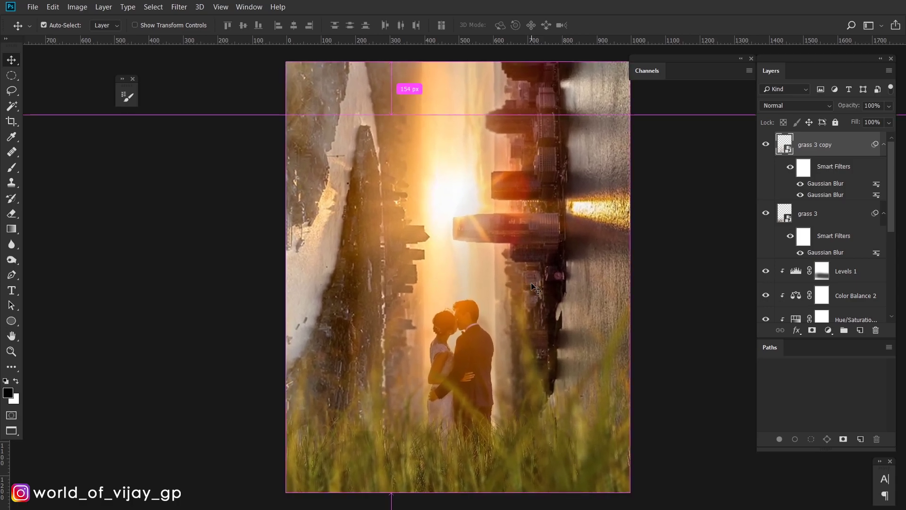